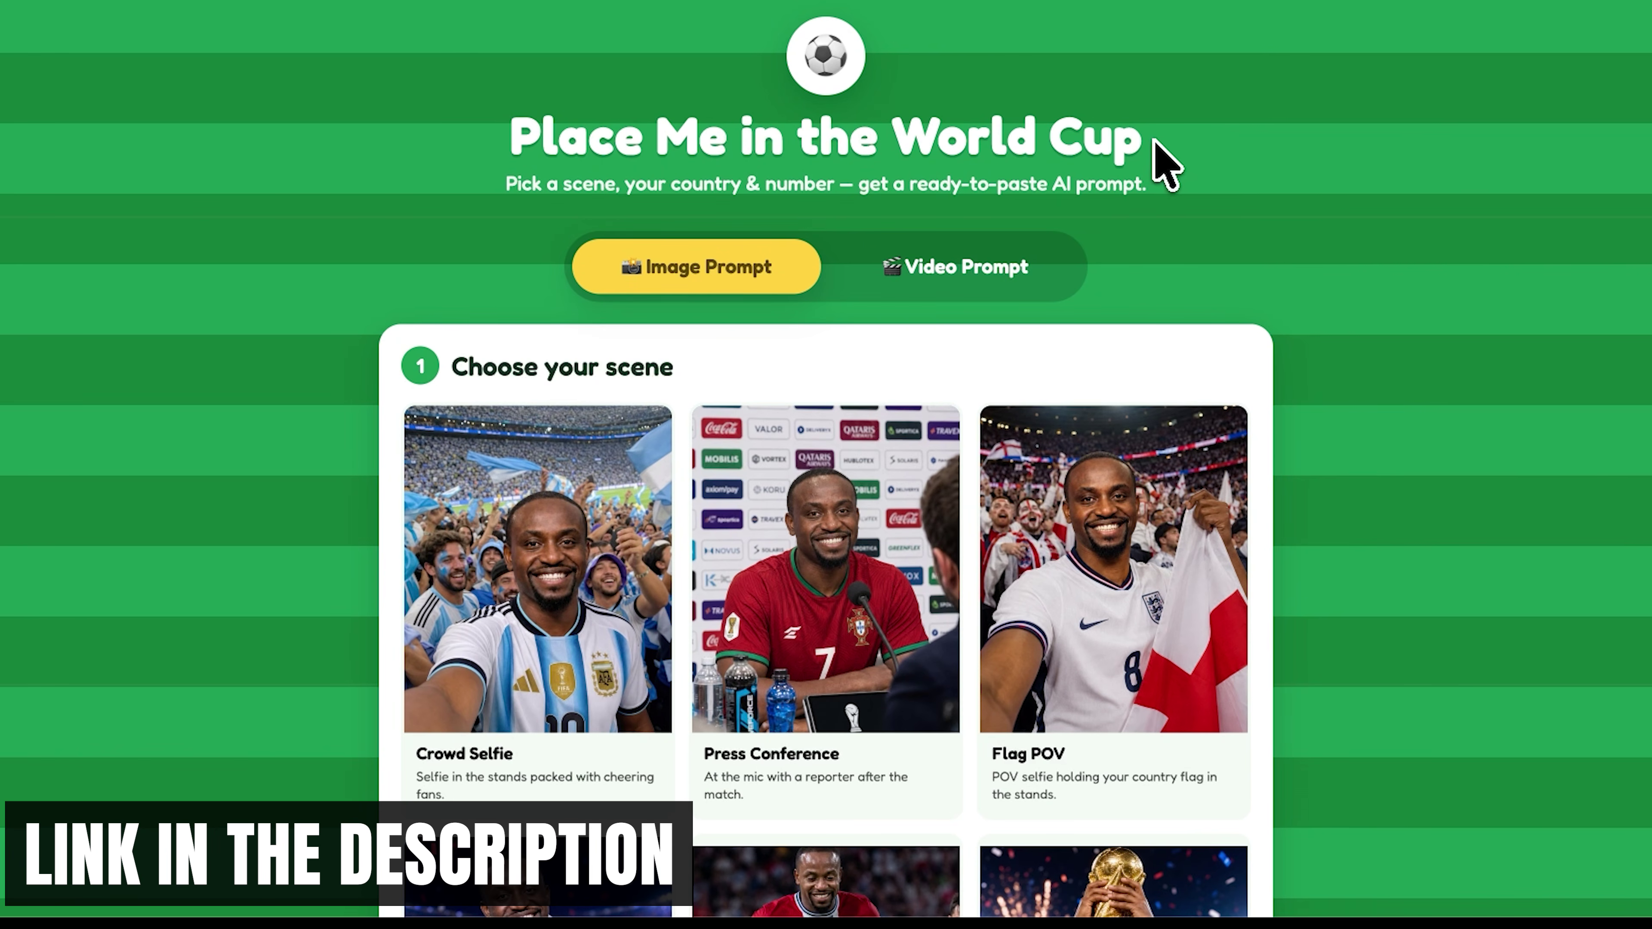
Choose the Crowd Selfie scene for the image prompt.
{"action": "scroll", "coordinate": [689, 244], "scroll_direction": "down", "scroll_amount": 1}
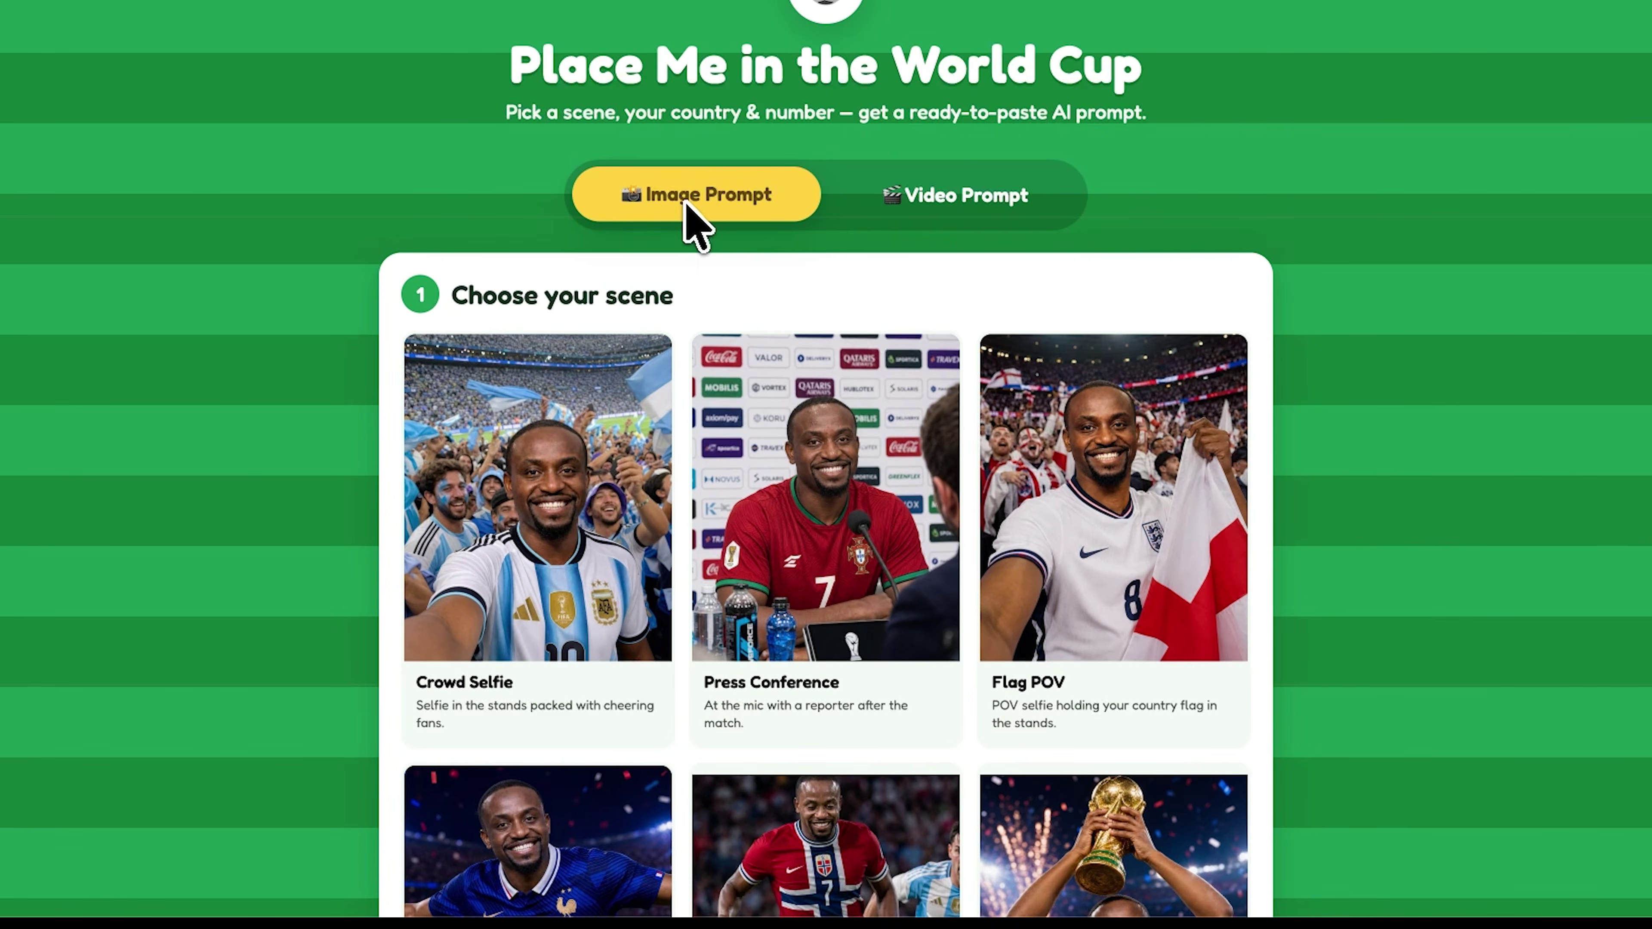
{"action": "scroll", "coordinate": [688, 214], "scroll_direction": "down", "scroll_amount": 2}
{"action": "scroll", "coordinate": [545, 276], "scroll_direction": "down", "scroll_amount": 2}
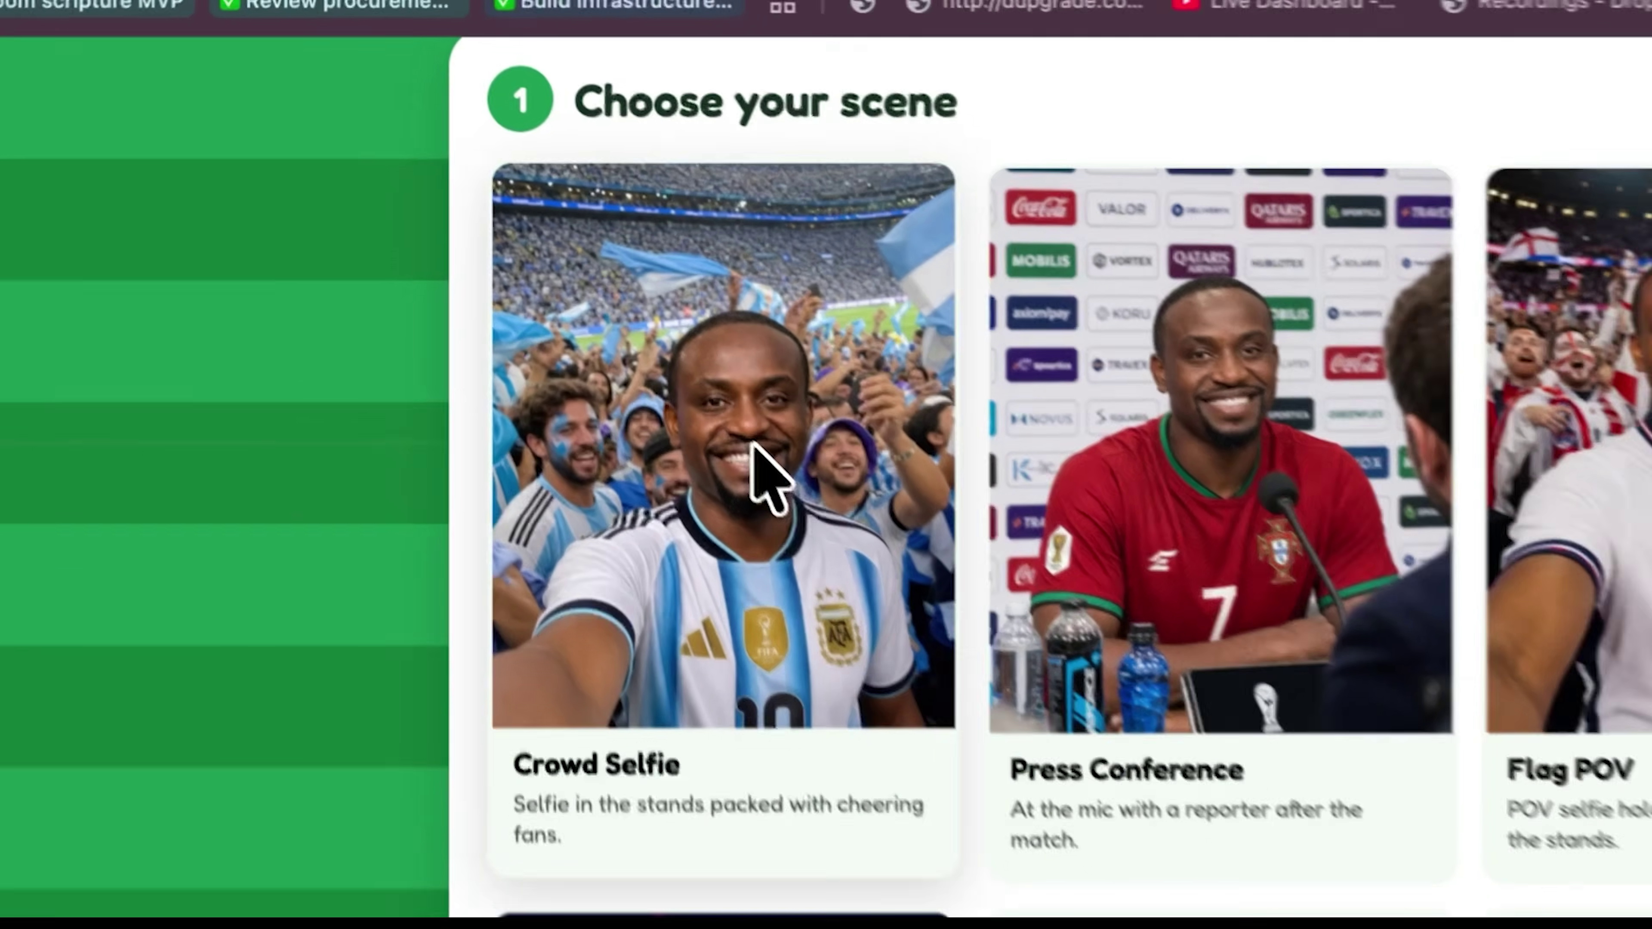
{"action": "left_click", "coordinate": [557, 221]}
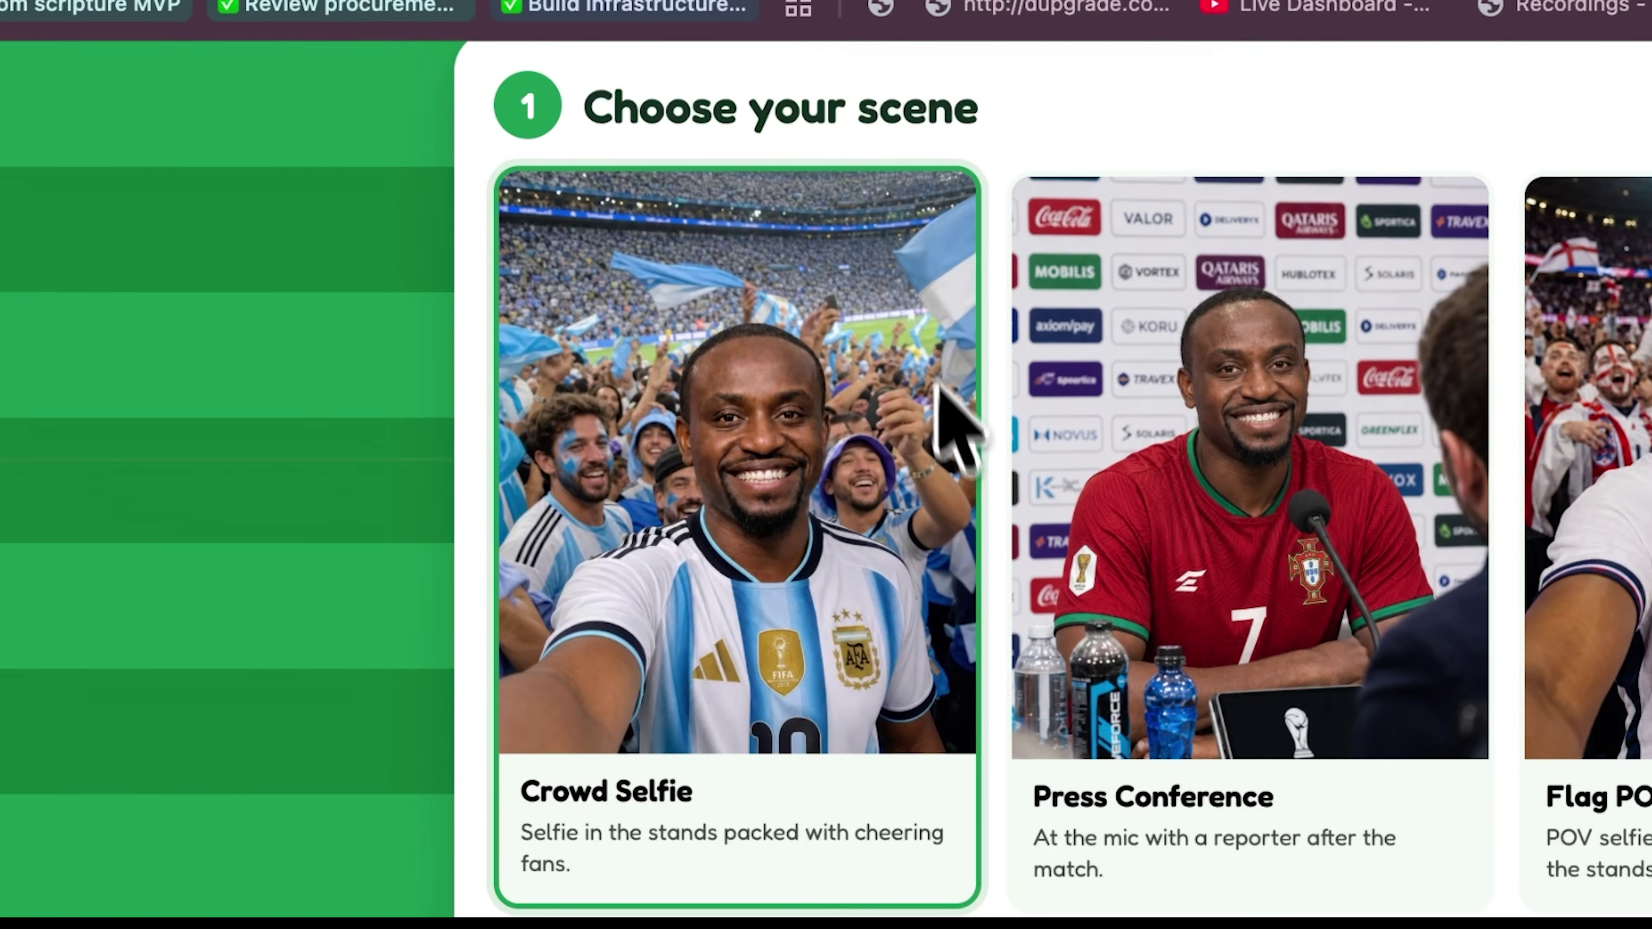
Customize the kit with Portugal as the country jersey and 7 as the shirt number.
{"action": "scroll", "coordinate": [981, 627], "scroll_direction": "down", "scroll_amount": 6}
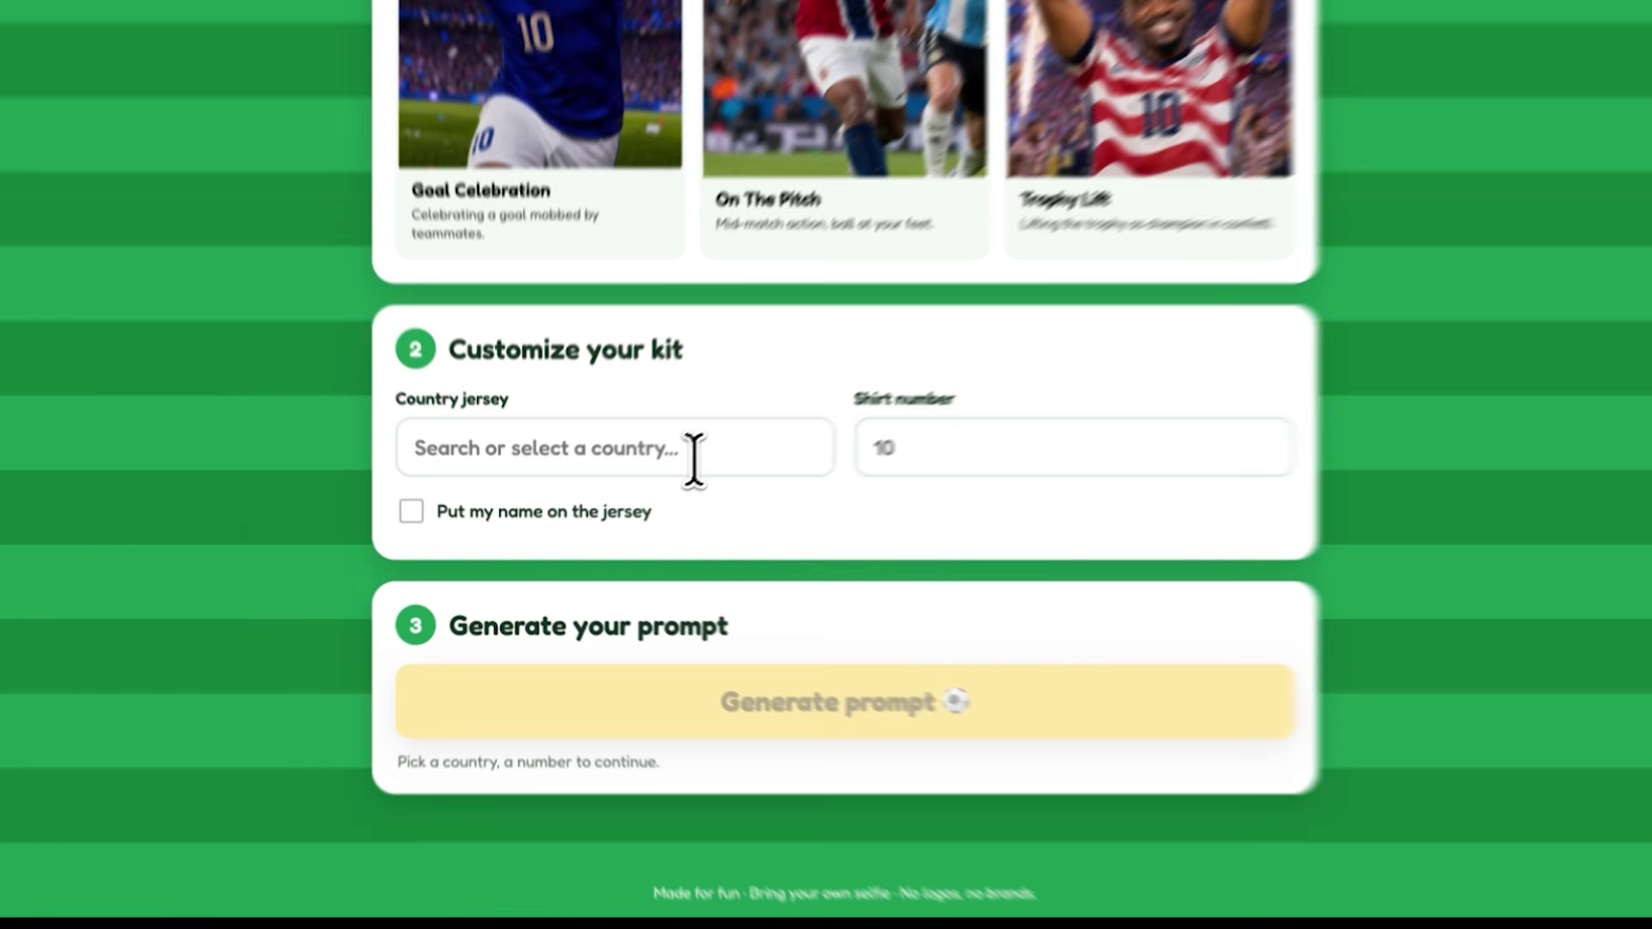
{"action": "left_click", "coordinate": [690, 452]}
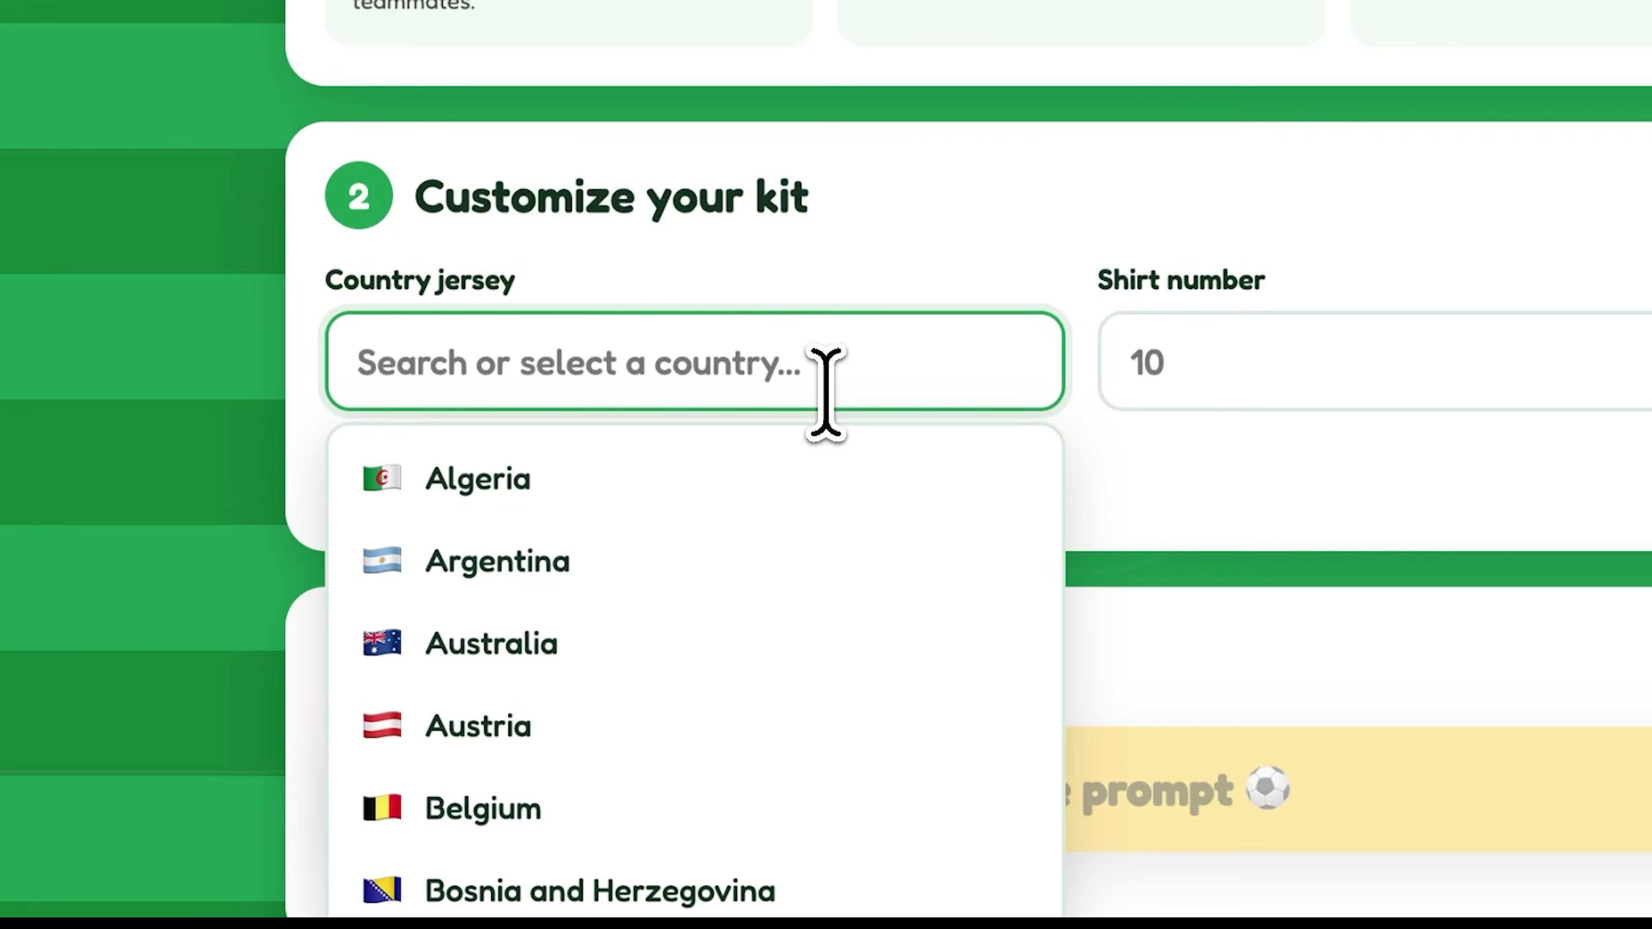
{"action": "type", "text": "por"}
{"action": "left_click", "coordinate": [784, 469]}
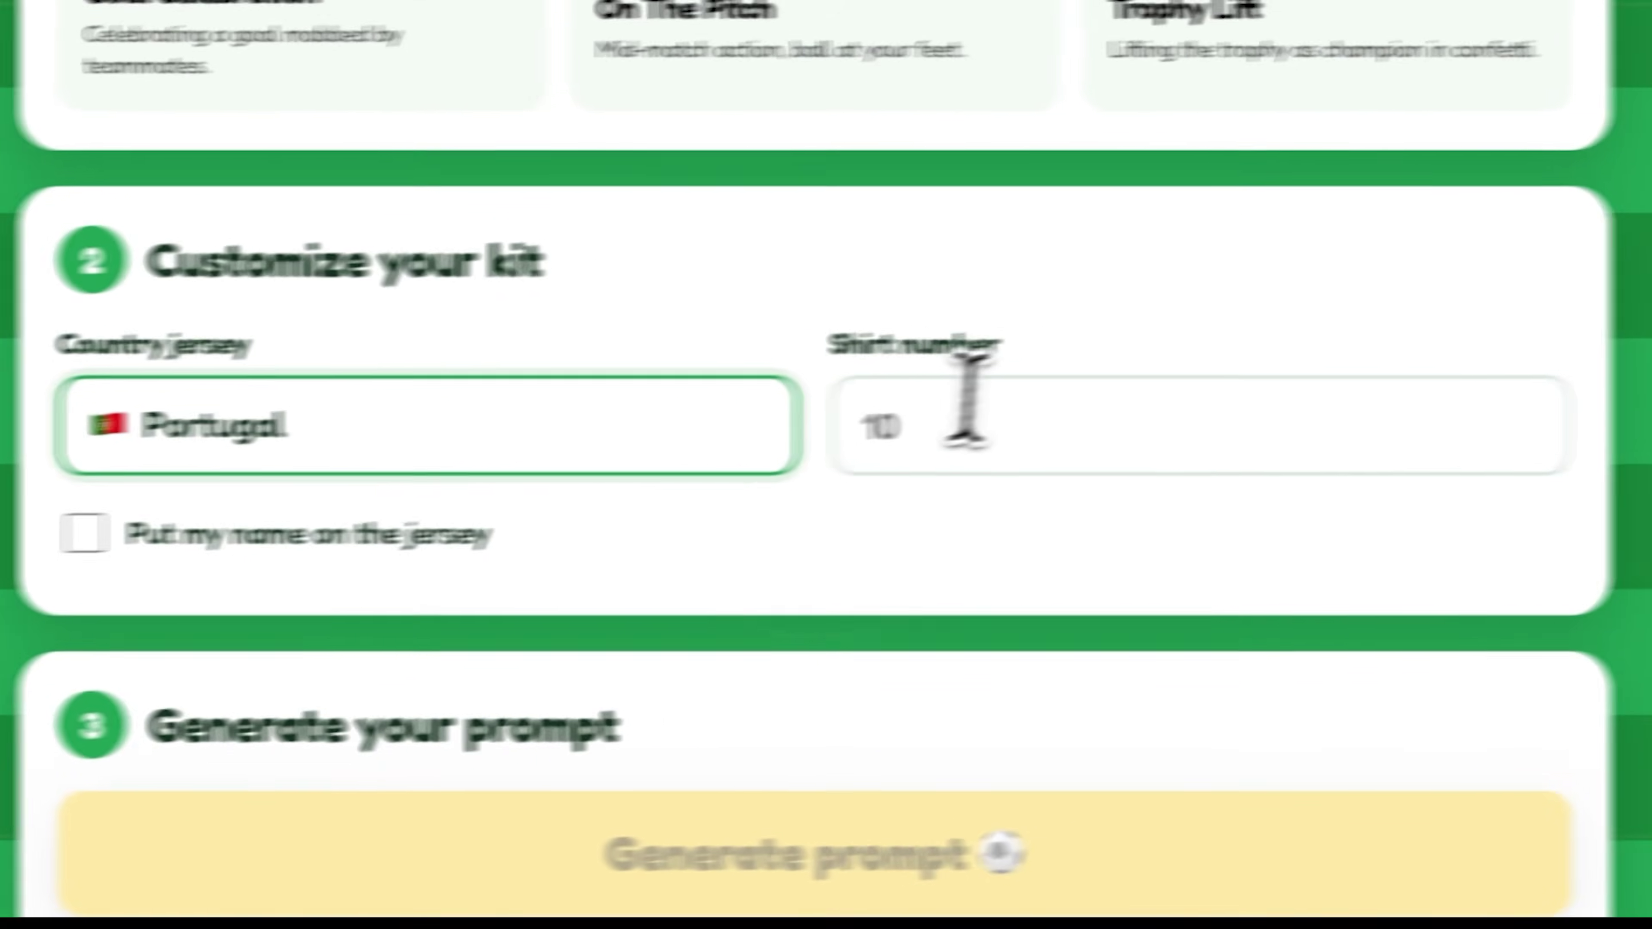
{"action": "left_click", "coordinate": [967, 416]}
{"action": "type", "text": "7"}
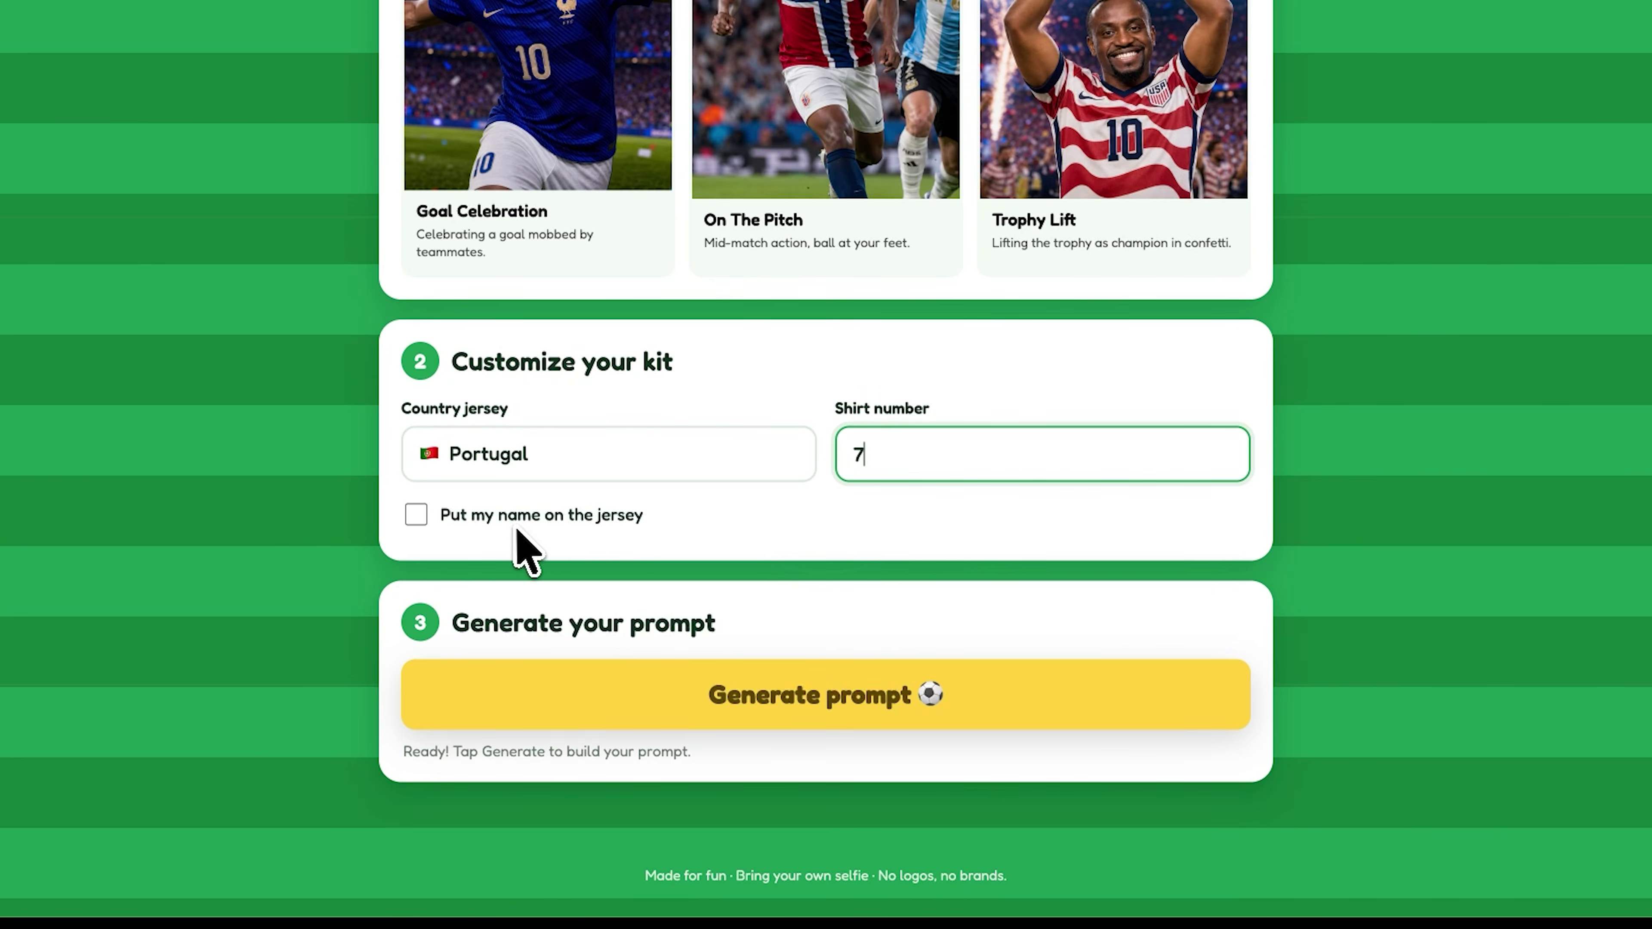
{"action": "left_click", "coordinate": [501, 518]}
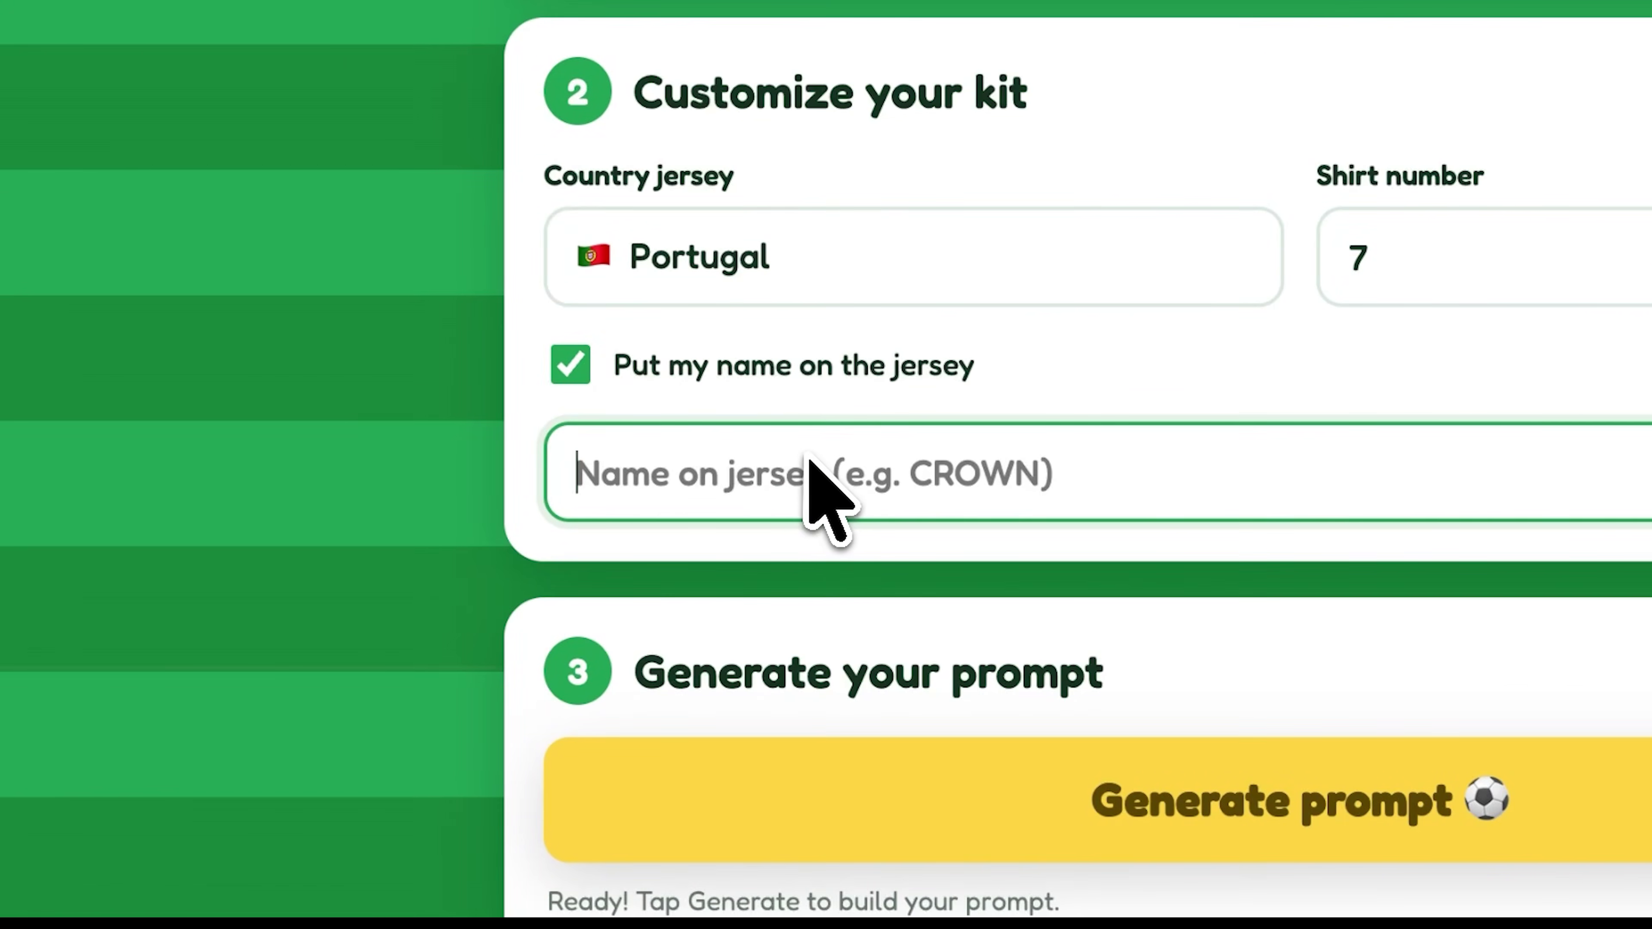
{"action": "type", "text": "CFP"}
{"action": "key", "text": "BackSpace"}
{"action": "key", "text": "BackSpace"}
{"action": "type", "text": "RPWM"}
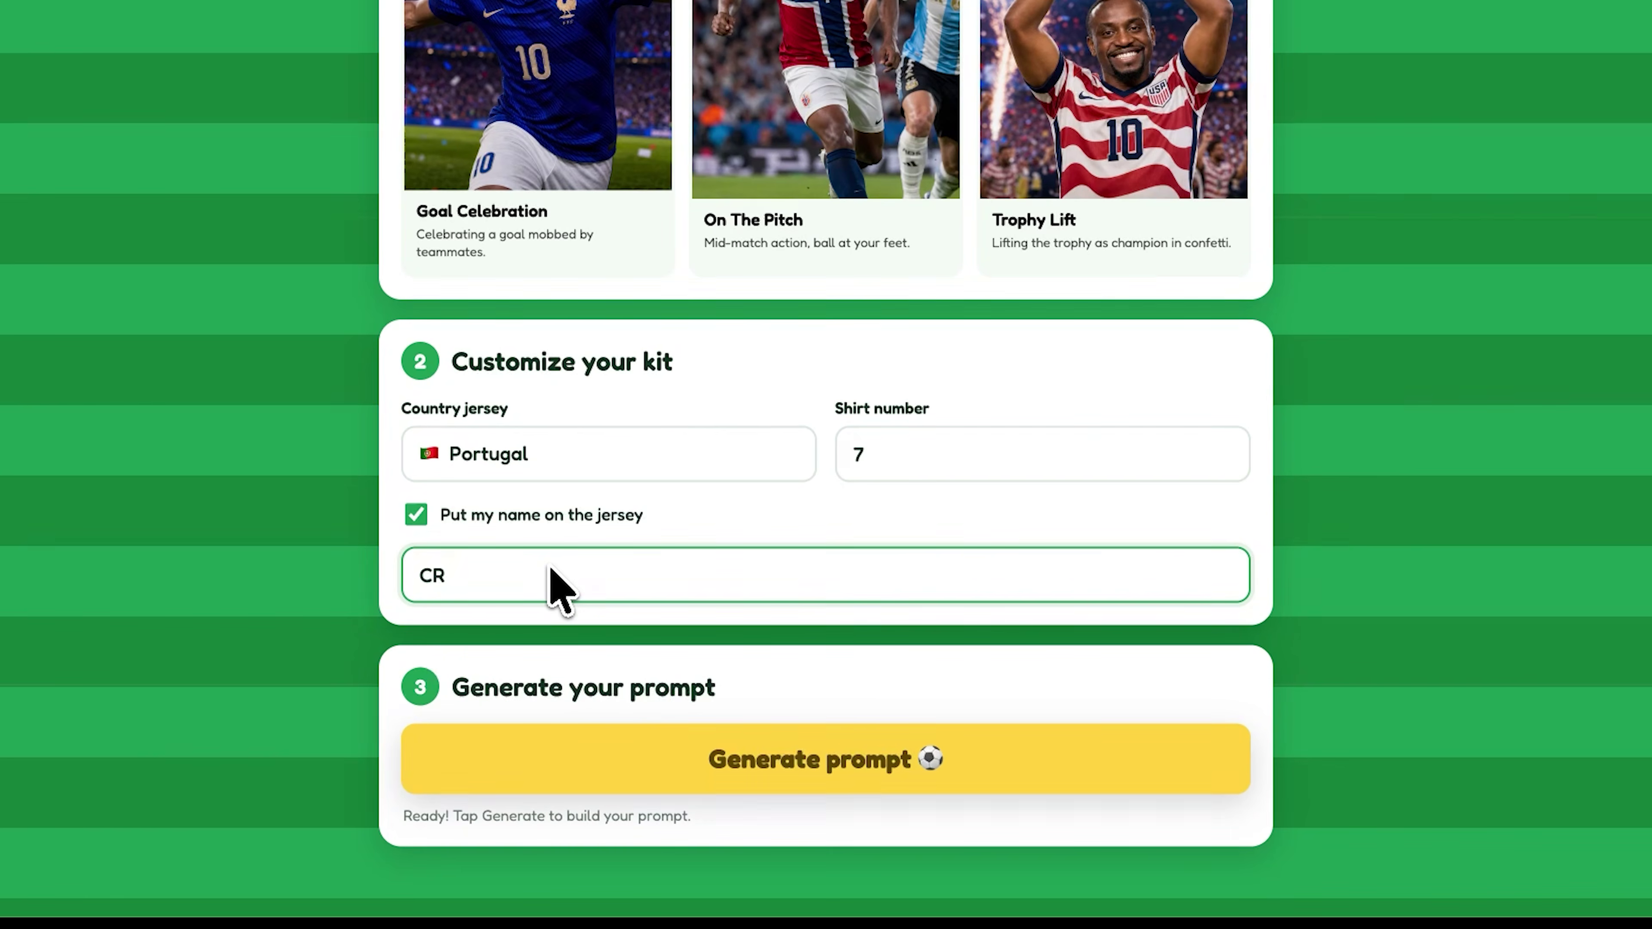
{"action": "left_click", "coordinate": [417, 515]}
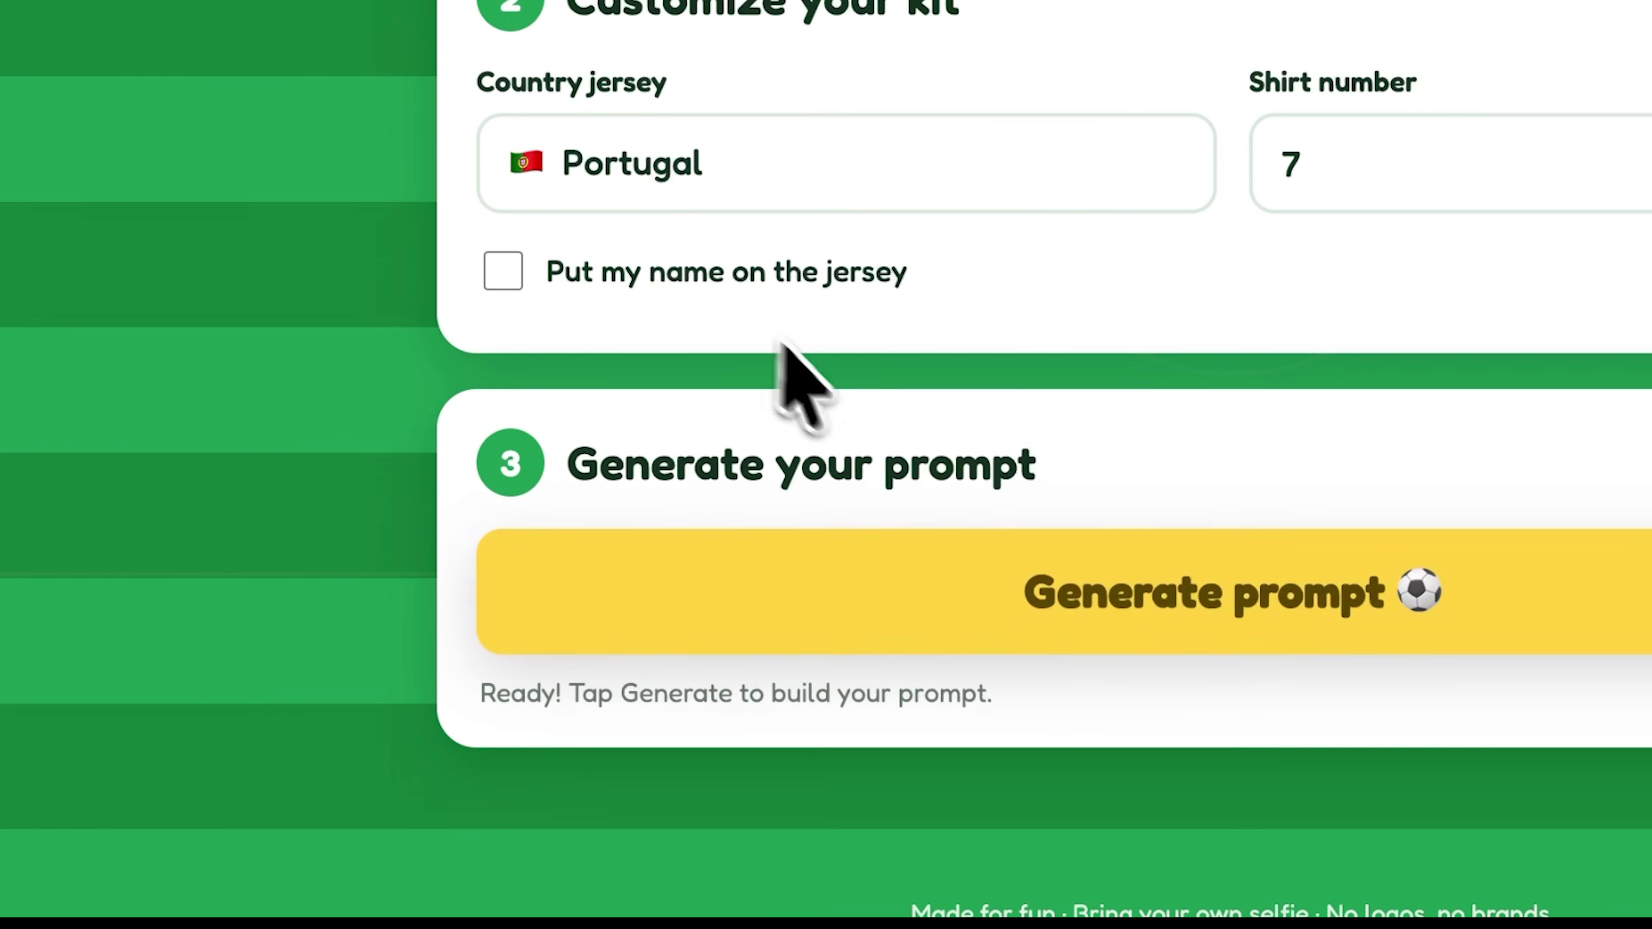
Generate the Crowd Selfie image prompt, read it through and copy it.
{"action": "left_click", "coordinate": [933, 591]}
{"action": "scroll", "coordinate": [933, 599], "scroll_direction": "down", "scroll_amount": 5}
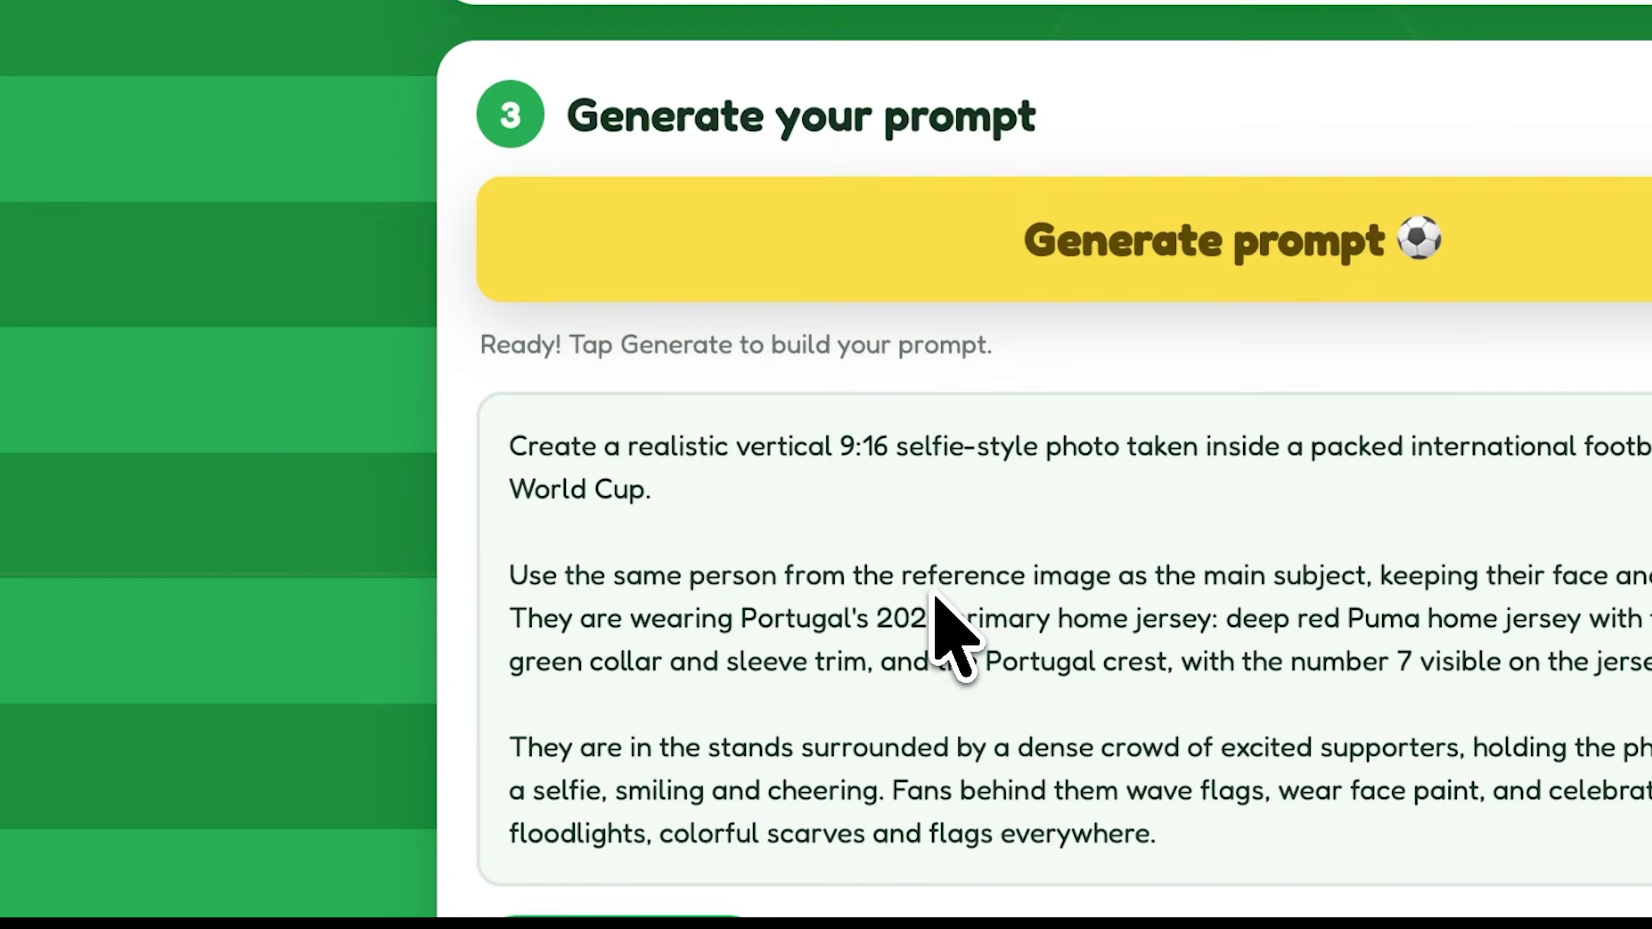
{"action": "scroll", "coordinate": [1014, 429], "scroll_direction": "down", "scroll_amount": 5}
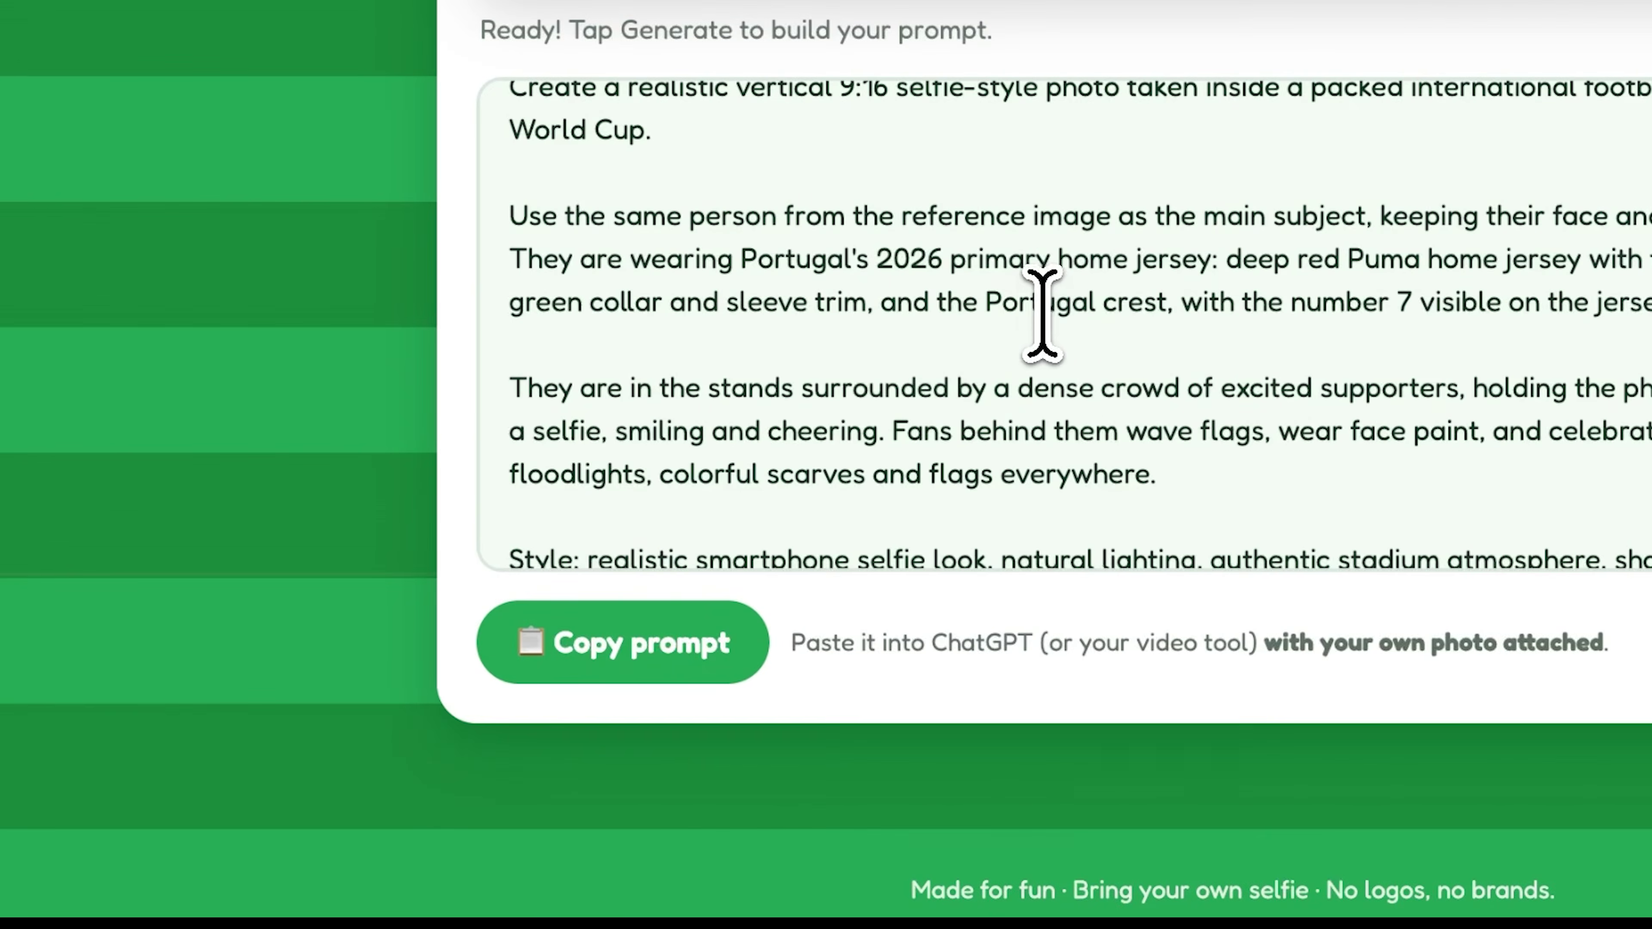
{"action": "scroll", "coordinate": [1044, 314], "scroll_direction": "down", "scroll_amount": 3}
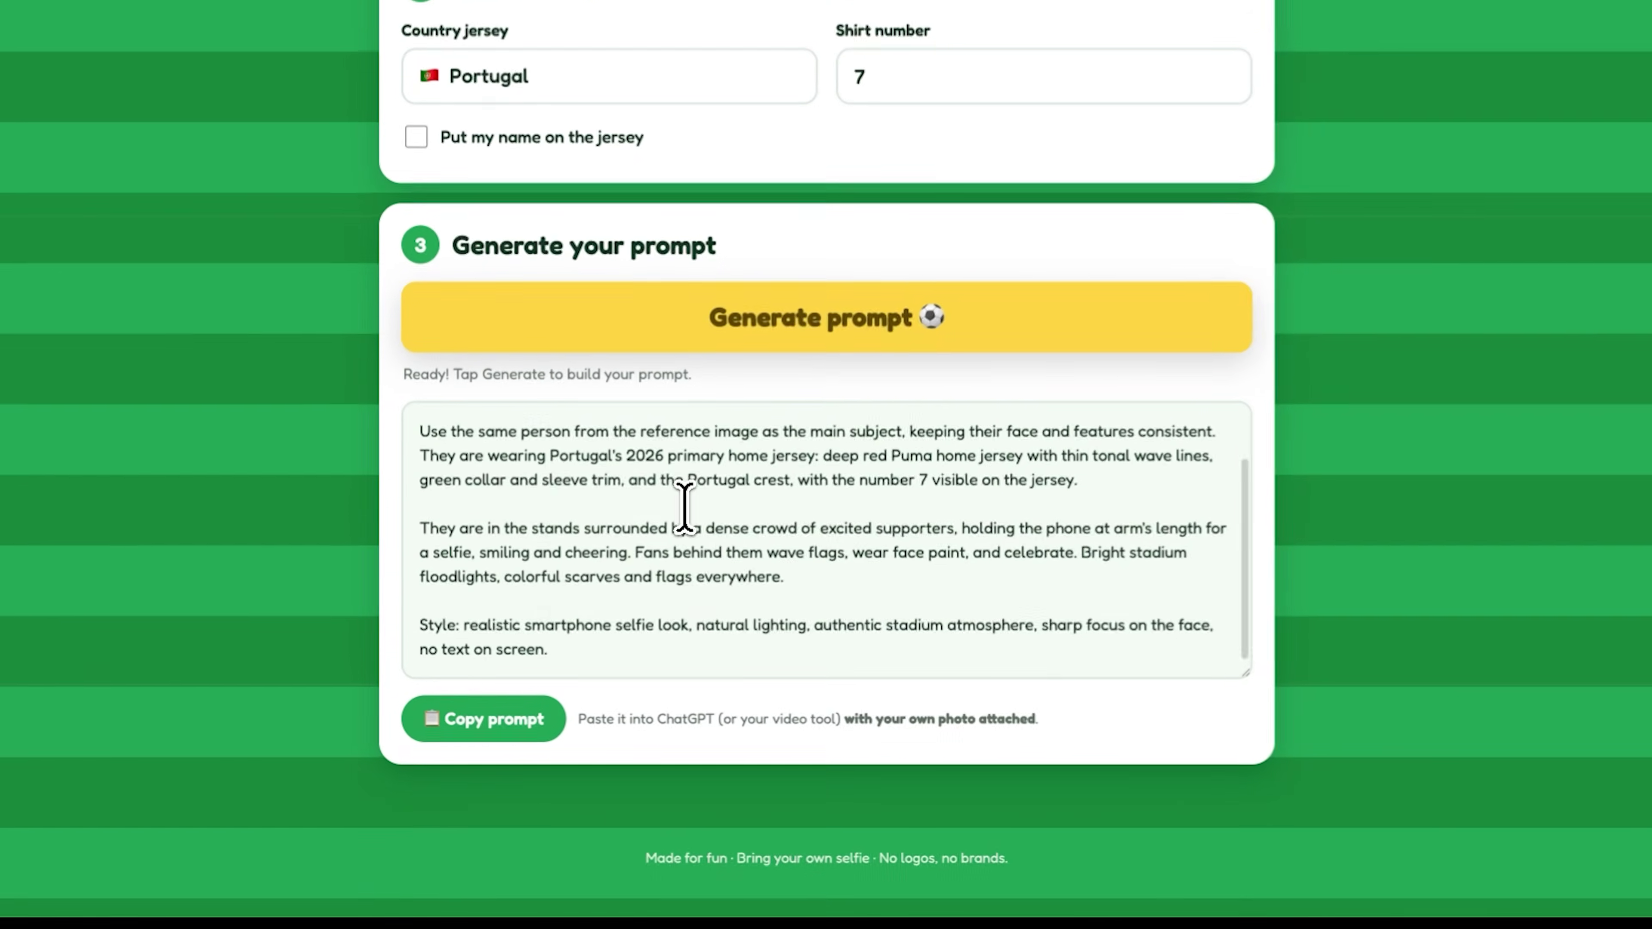
{"action": "scroll", "coordinate": [685, 507], "scroll_direction": "up", "scroll_amount": 3}
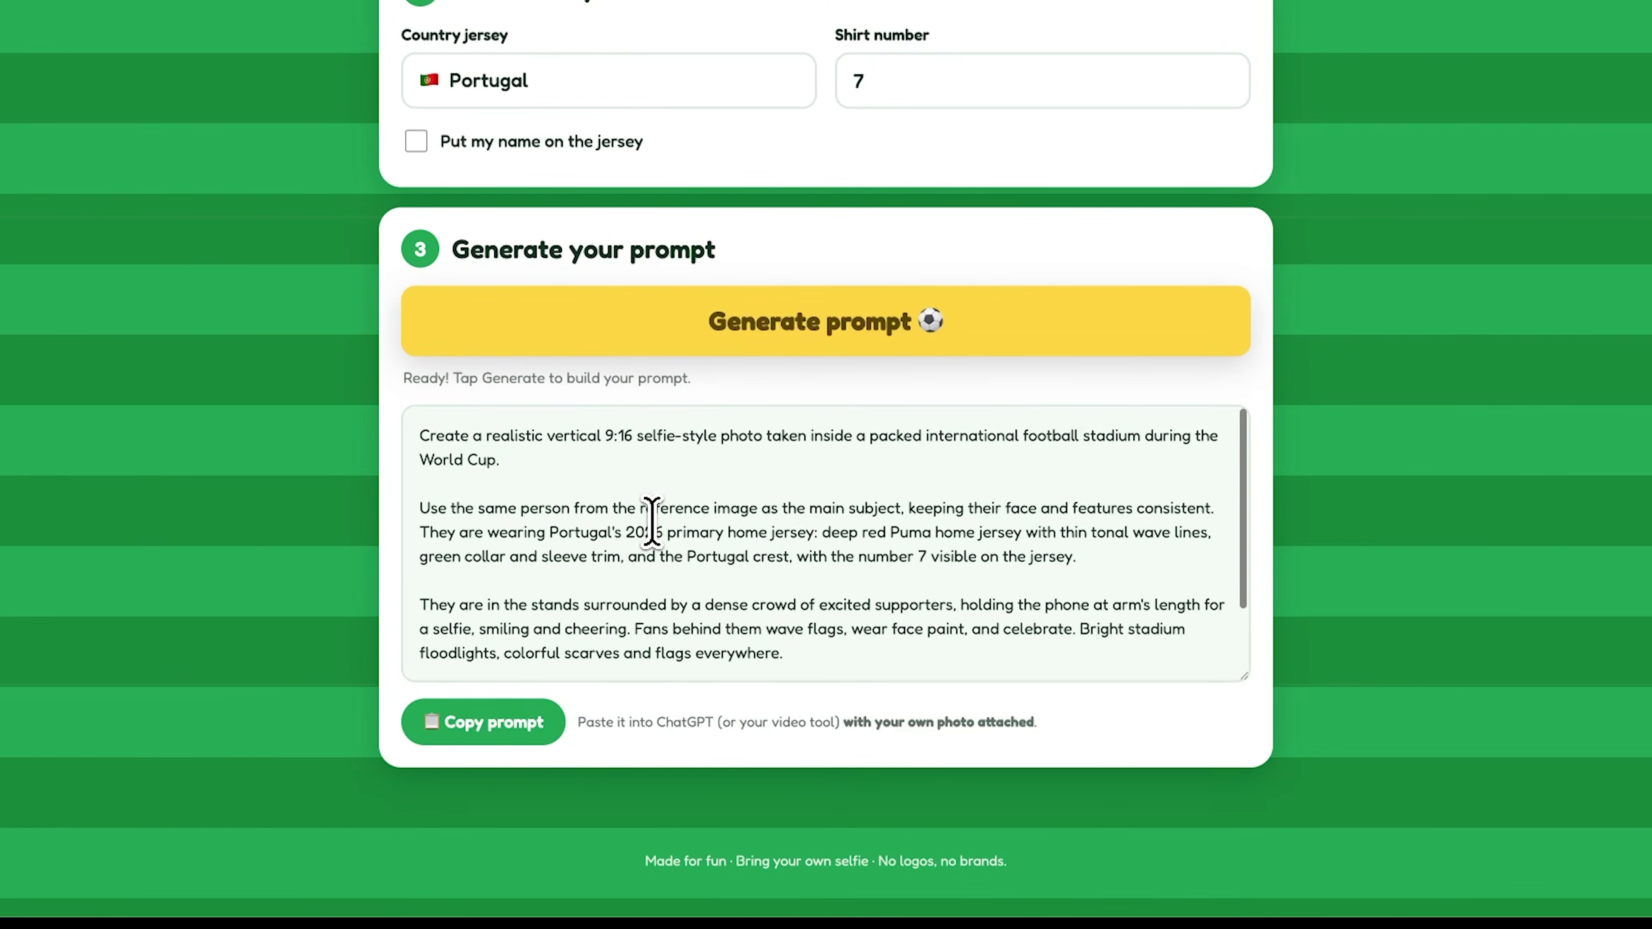
{"action": "scroll", "coordinate": [652, 520], "scroll_direction": "down", "scroll_amount": 1}
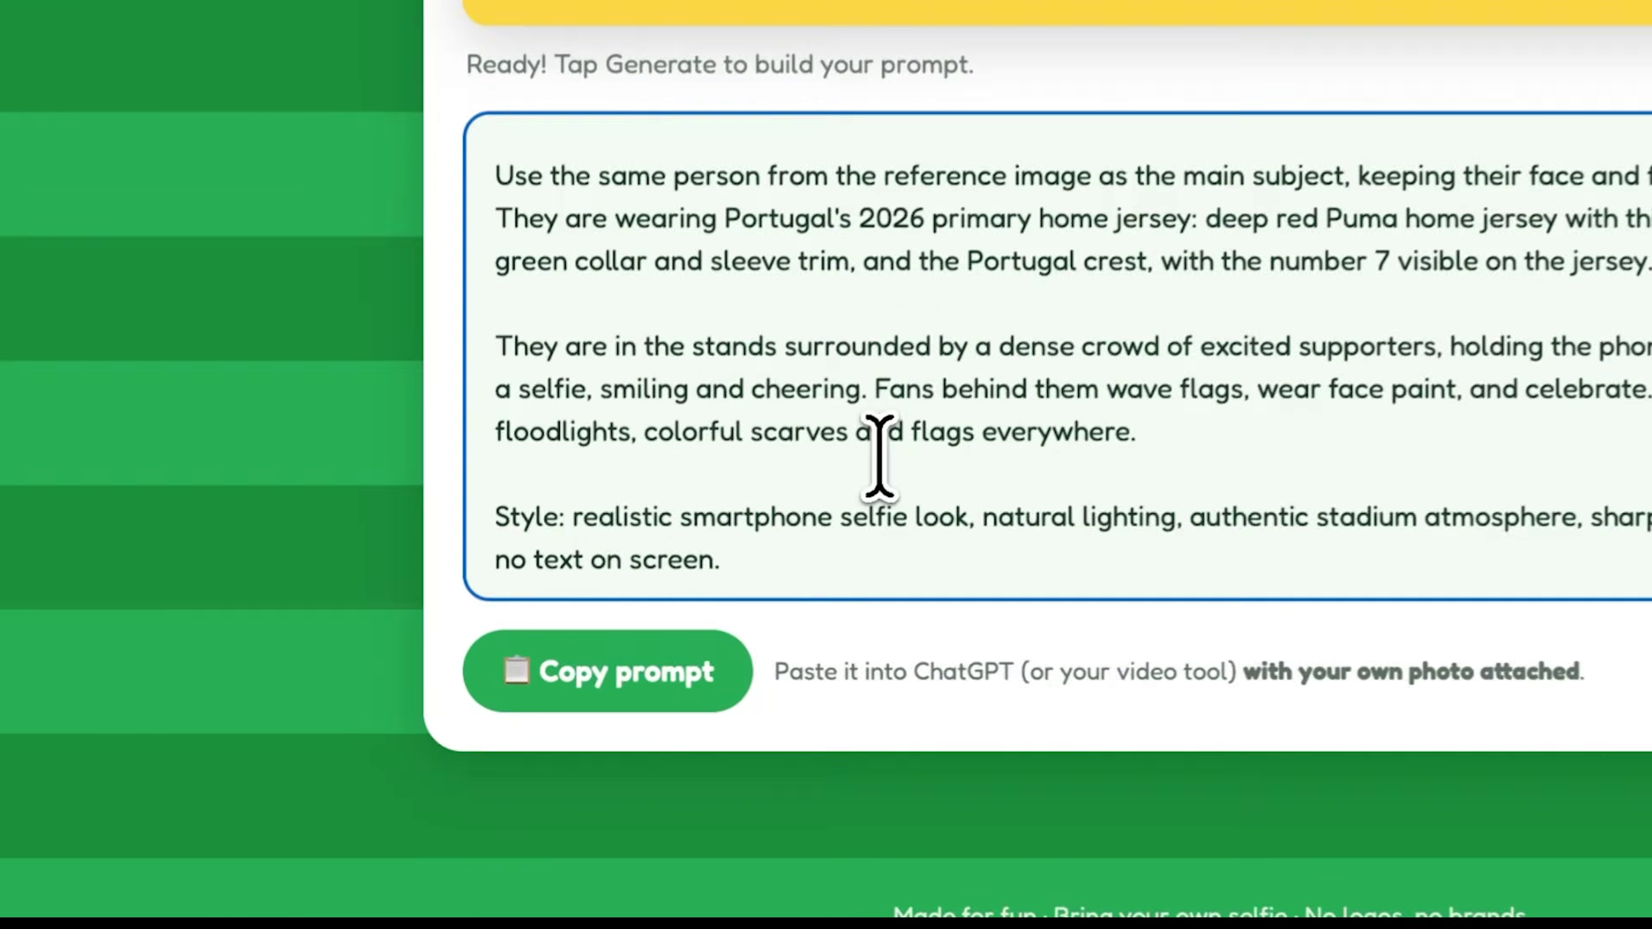
{"action": "left_click", "coordinate": [637, 601]}
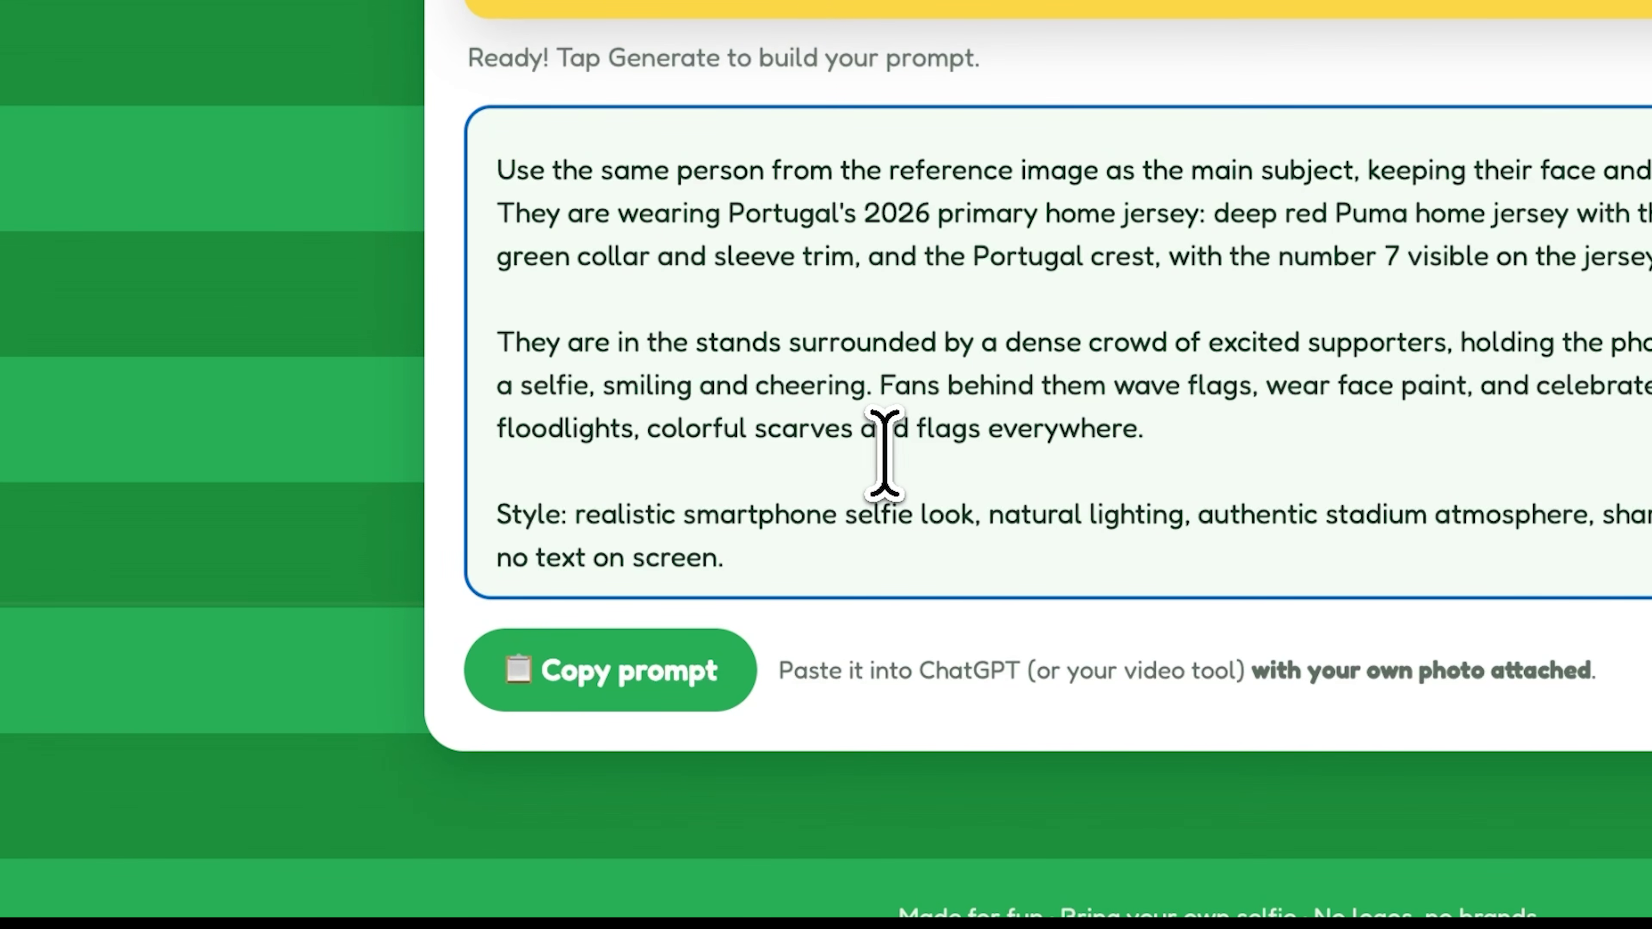
{"action": "left_click", "coordinate": [653, 674]}
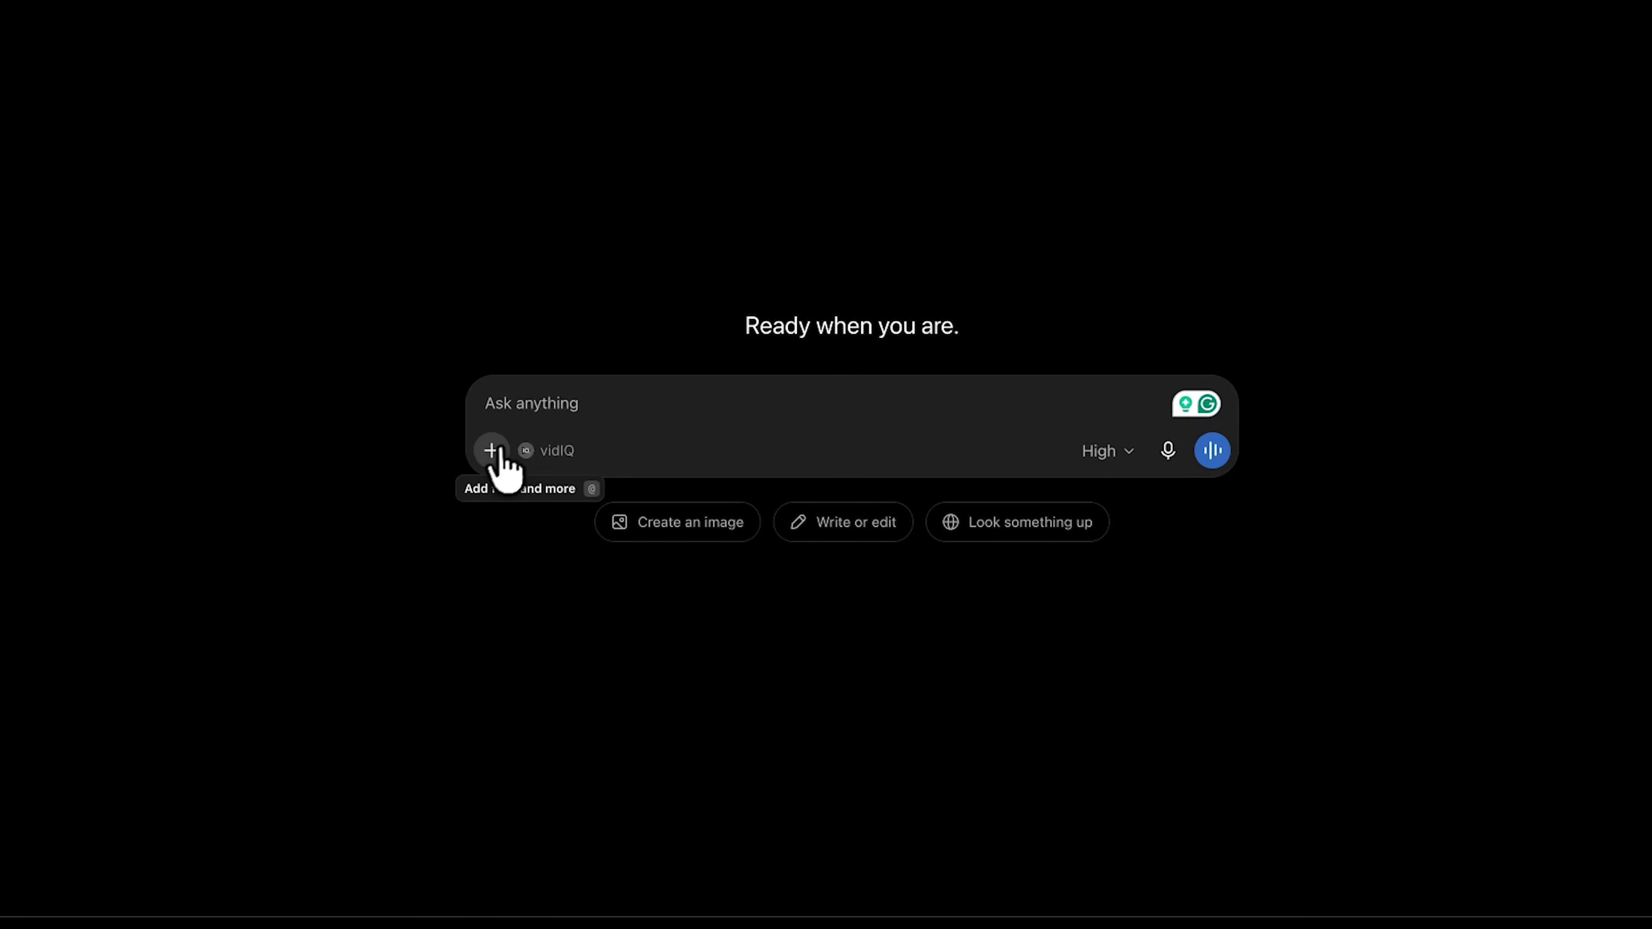
Switch to ChatGPT and attach the portrait photo as the reference image.
{"action": "left_click", "coordinate": [491, 451]}
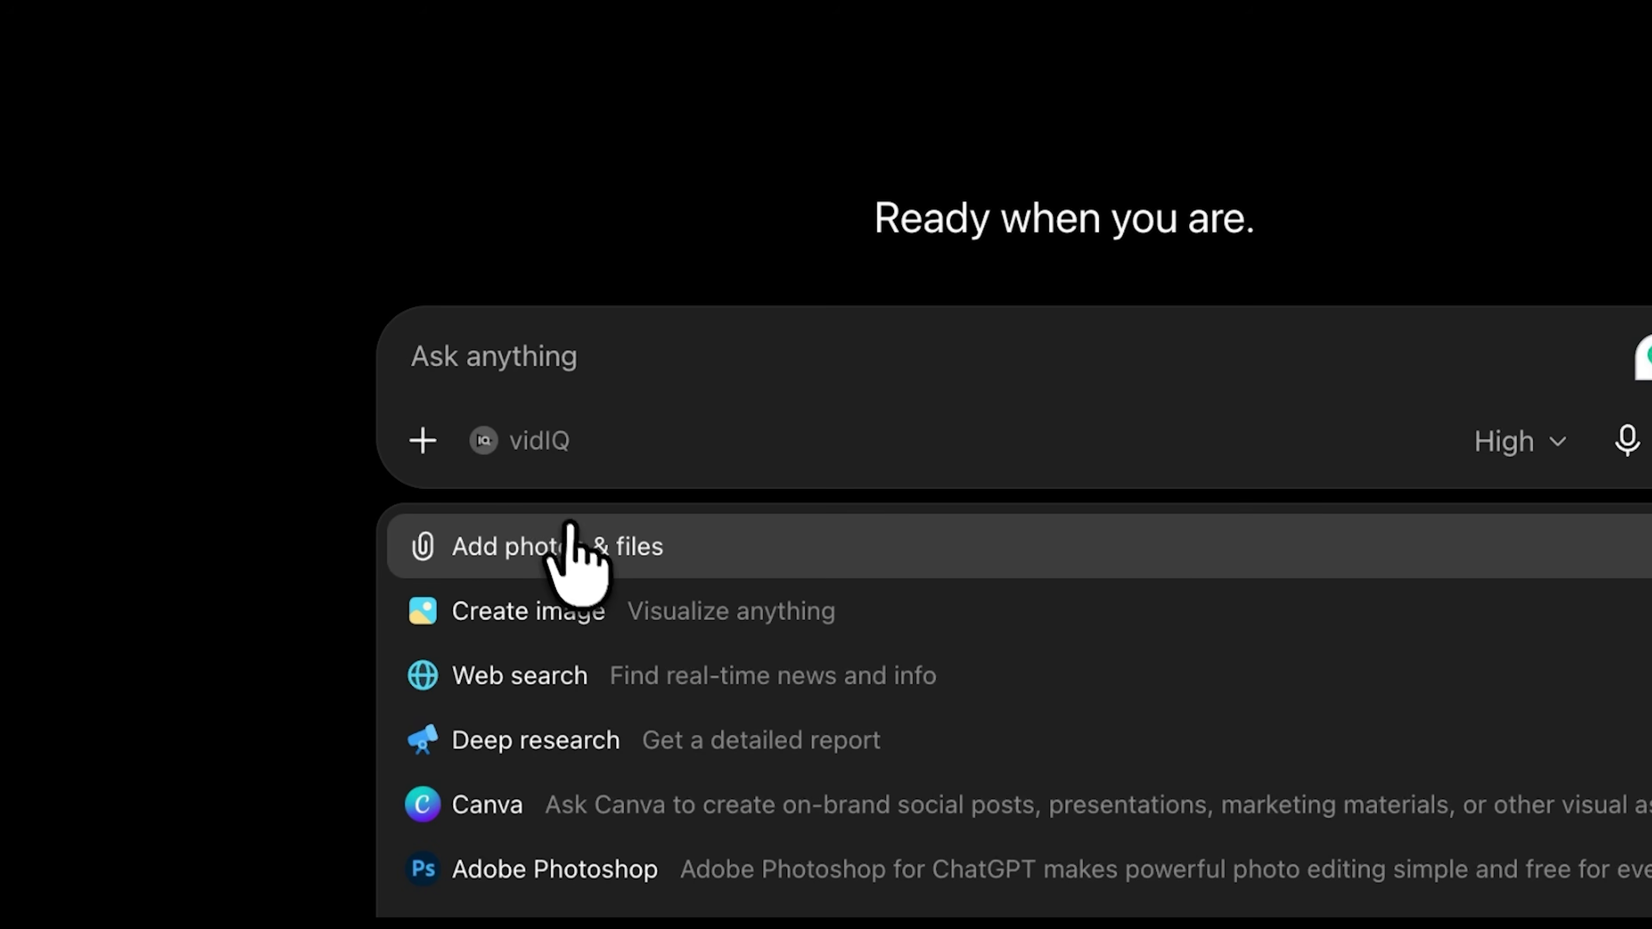
{"action": "left_click", "coordinate": [566, 548]}
{"action": "double_click", "coordinate": [514, 168]}
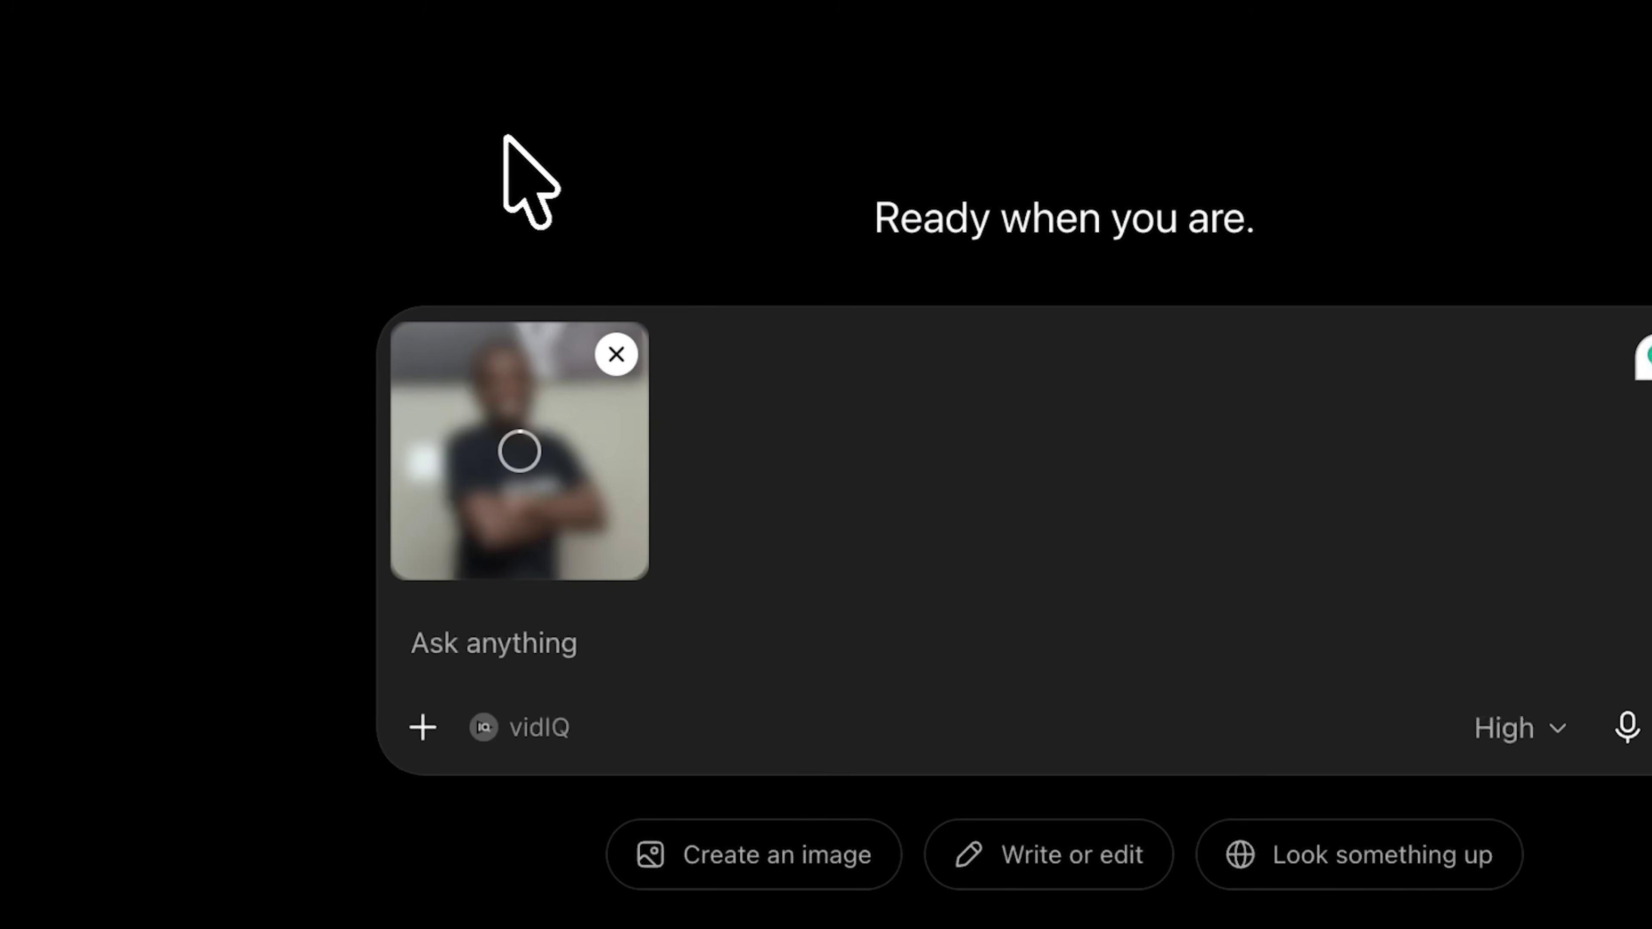
Send the copied prompt together with the attached photo and open the generated stadium selfie.
{"action": "key", "text": "super+v"}
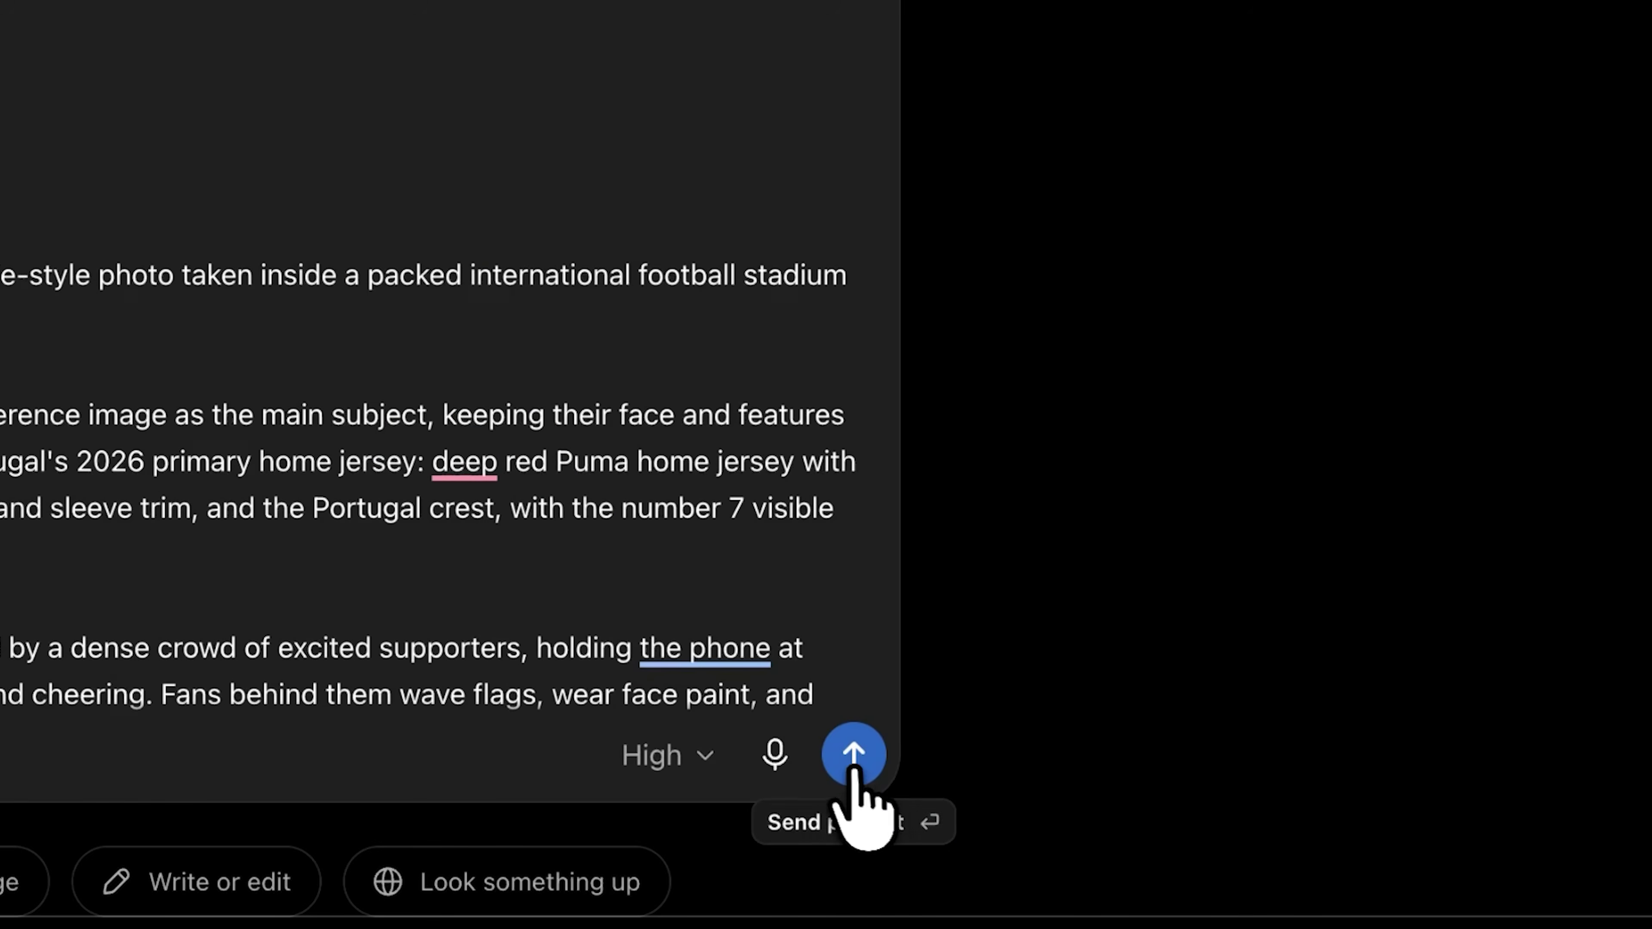
{"action": "left_click", "coordinate": [851, 758]}
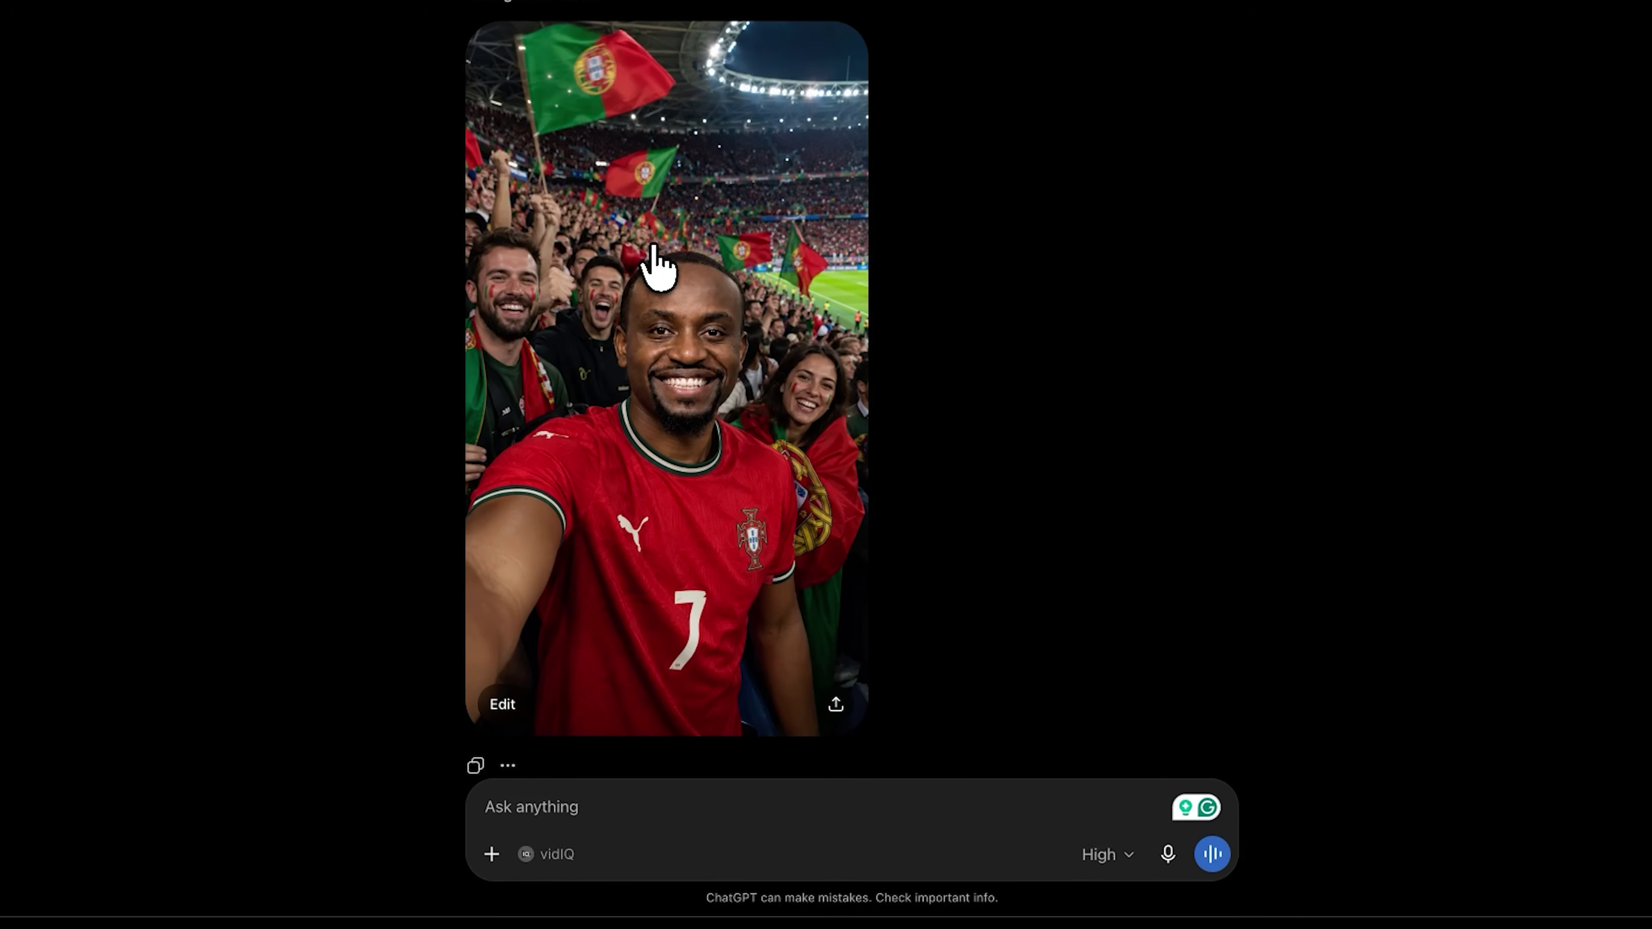
{"action": "left_click", "coordinate": [686, 319]}
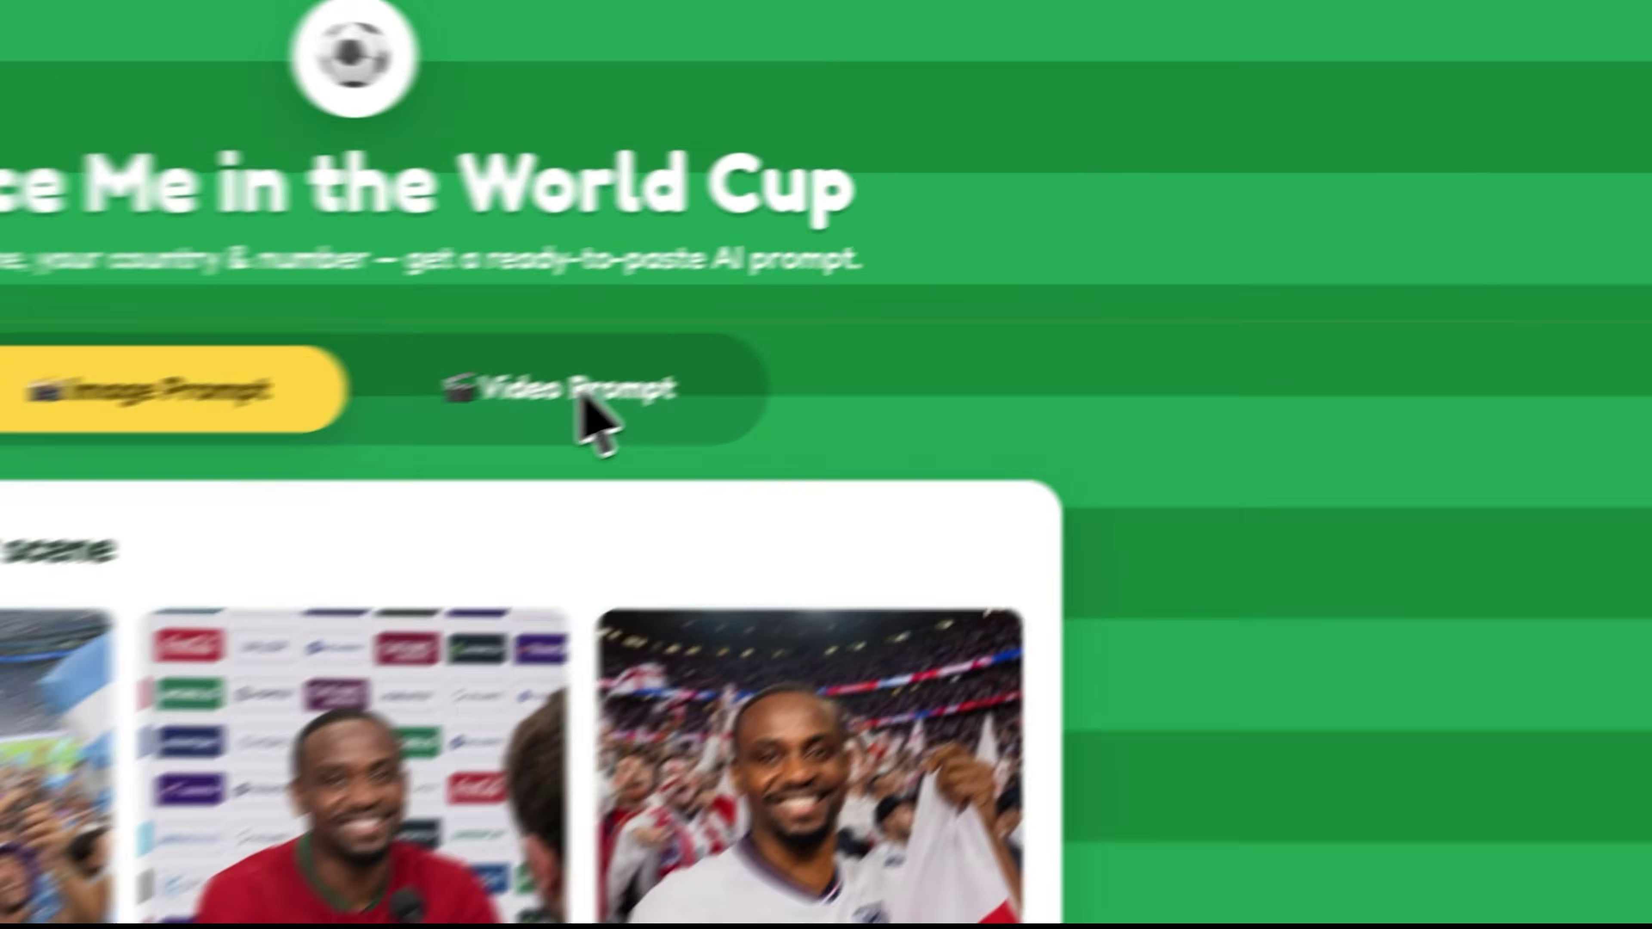
Switch back to the Place Me in the World Cup page and choose the Post-Match Interview scene for a video prompt.
{"action": "left_click", "coordinate": [969, 287]}
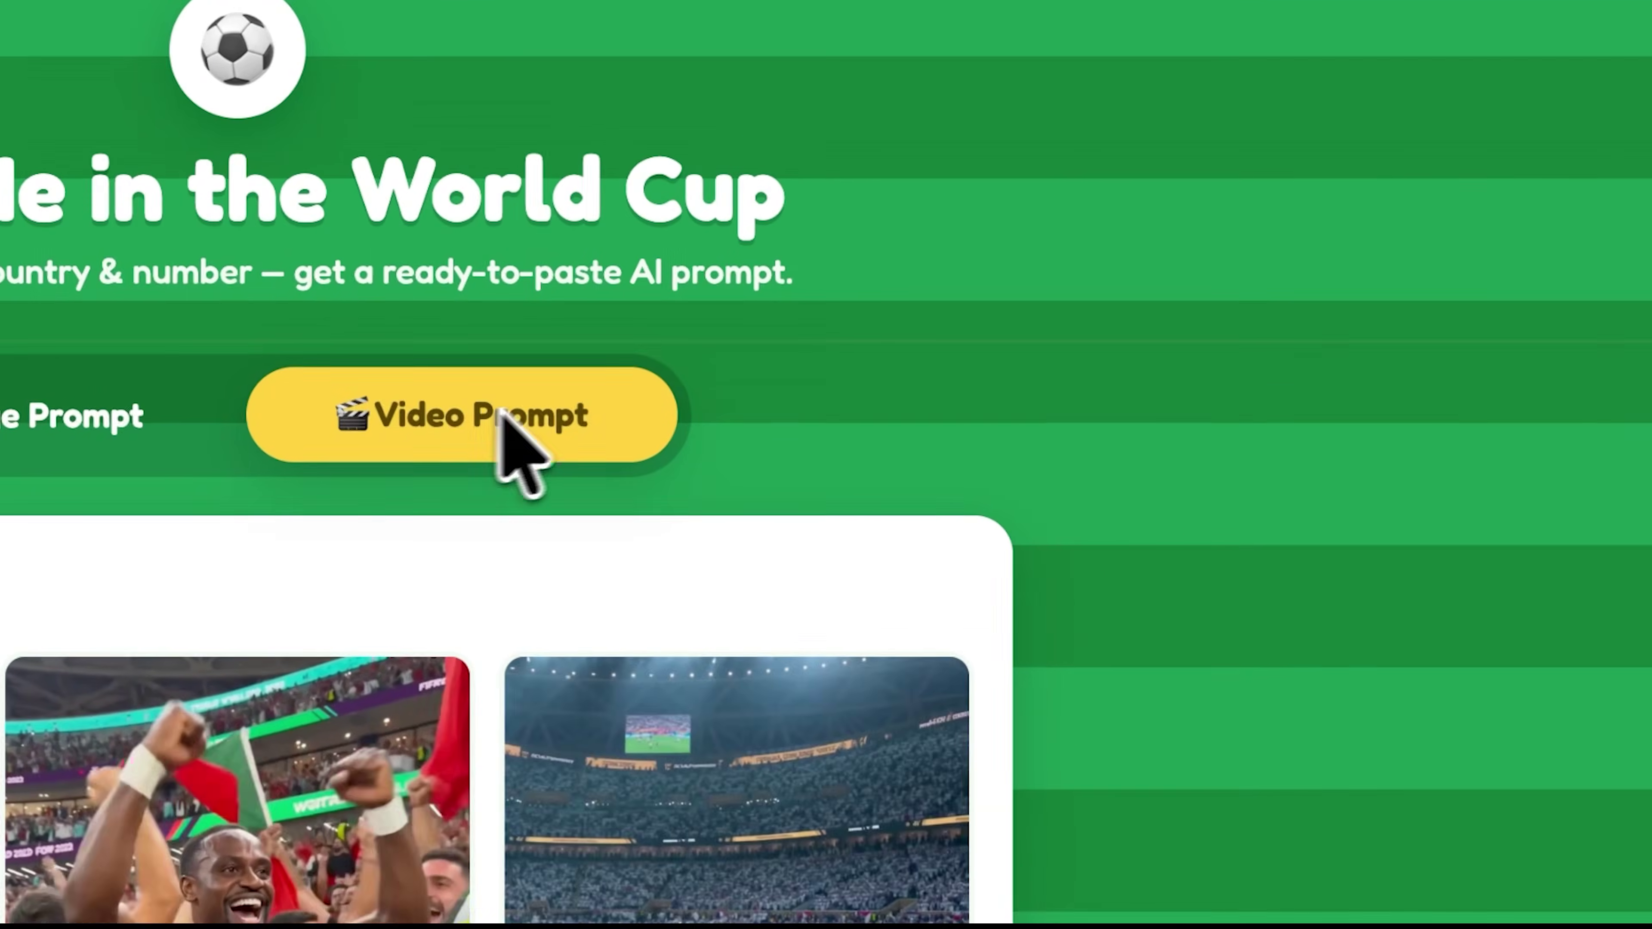
{"action": "scroll", "coordinate": [1054, 335], "scroll_direction": "down", "scroll_amount": 5}
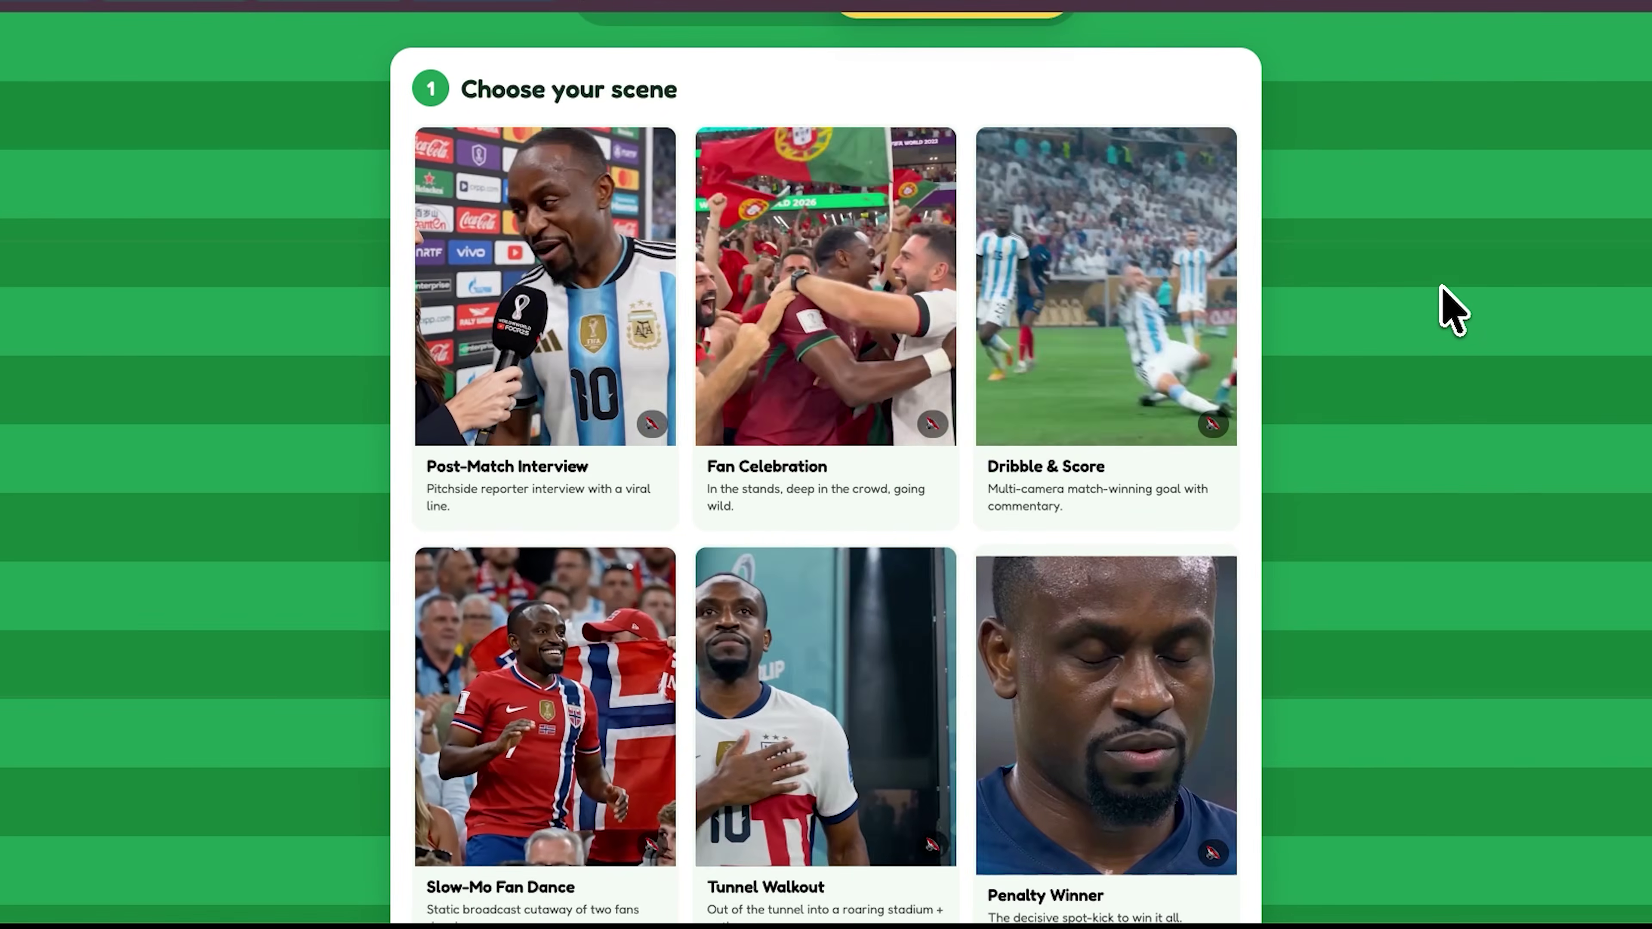
{"action": "scroll", "coordinate": [1447, 306], "scroll_direction": "down", "scroll_amount": 1}
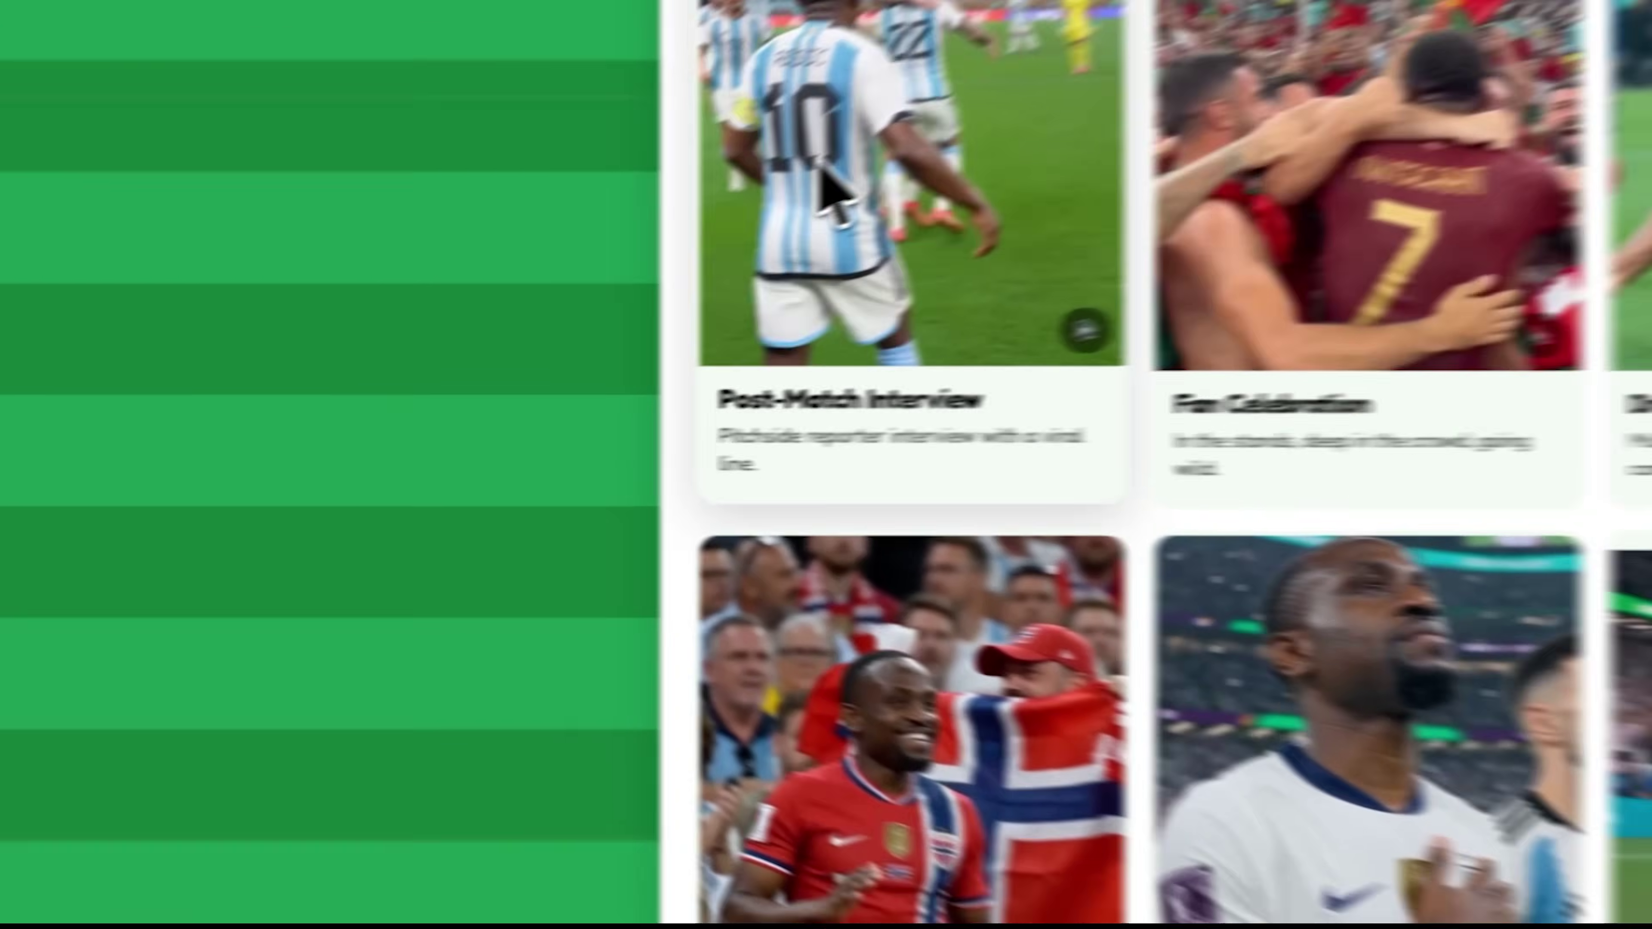
{"action": "left_click", "coordinate": [488, 296]}
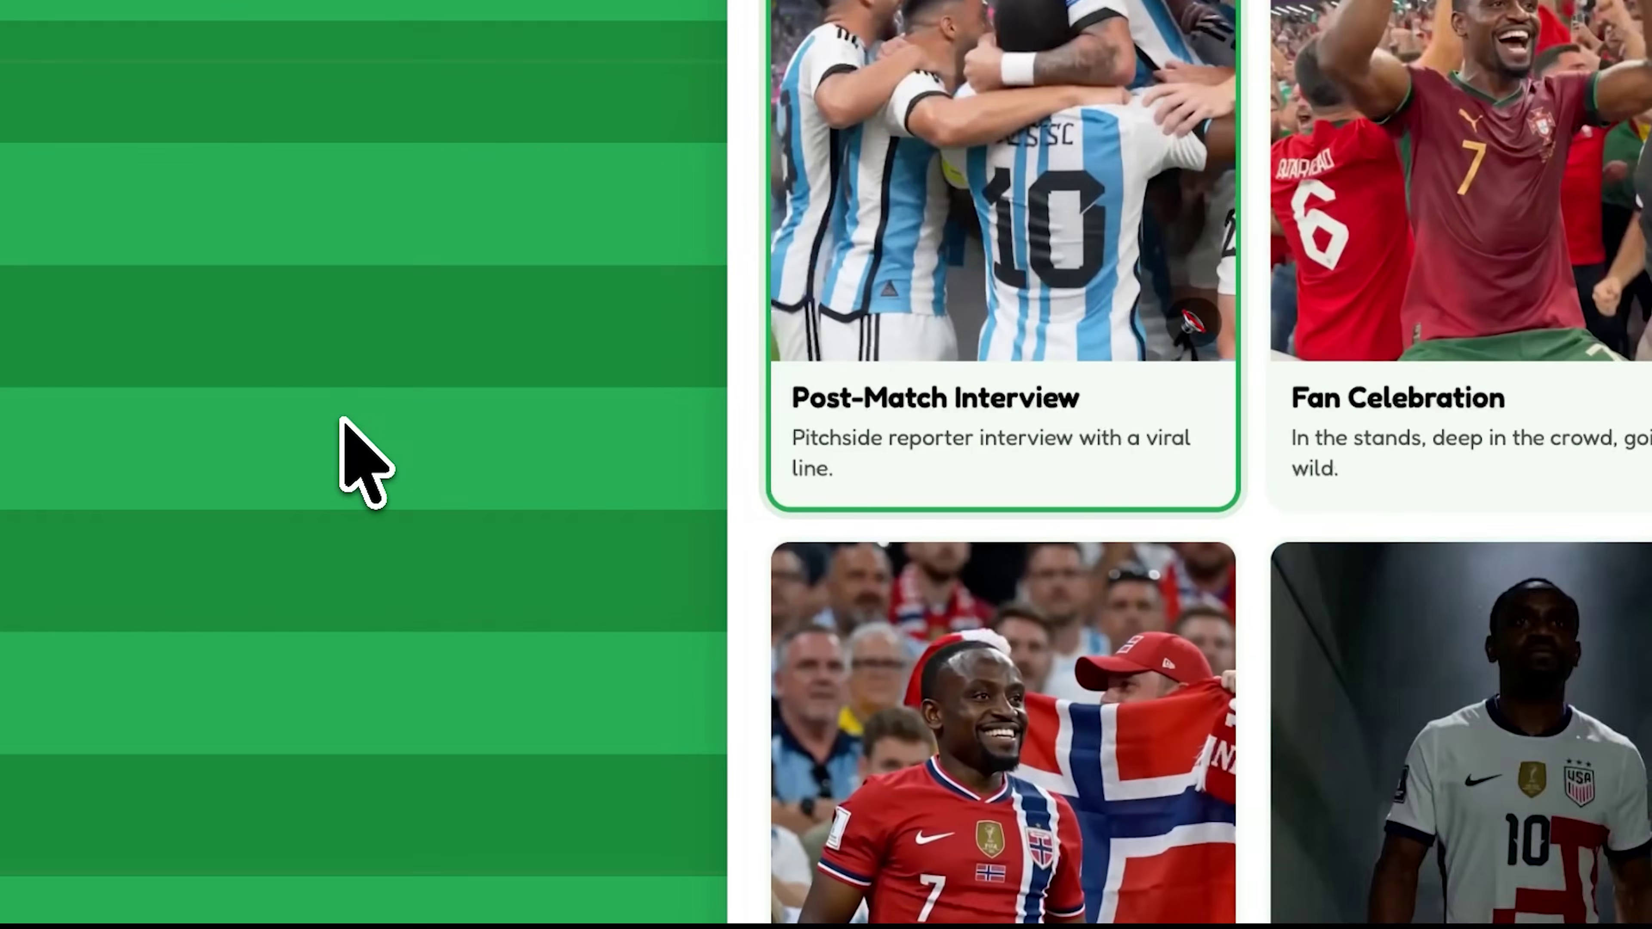
Set the country jersey to France.
{"action": "scroll", "coordinate": [343, 422], "scroll_direction": "down", "scroll_amount": 5}
{"action": "scroll", "coordinate": [343, 422], "scroll_direction": "down", "scroll_amount": 5}
{"action": "left_click", "coordinate": [1060, 561]}
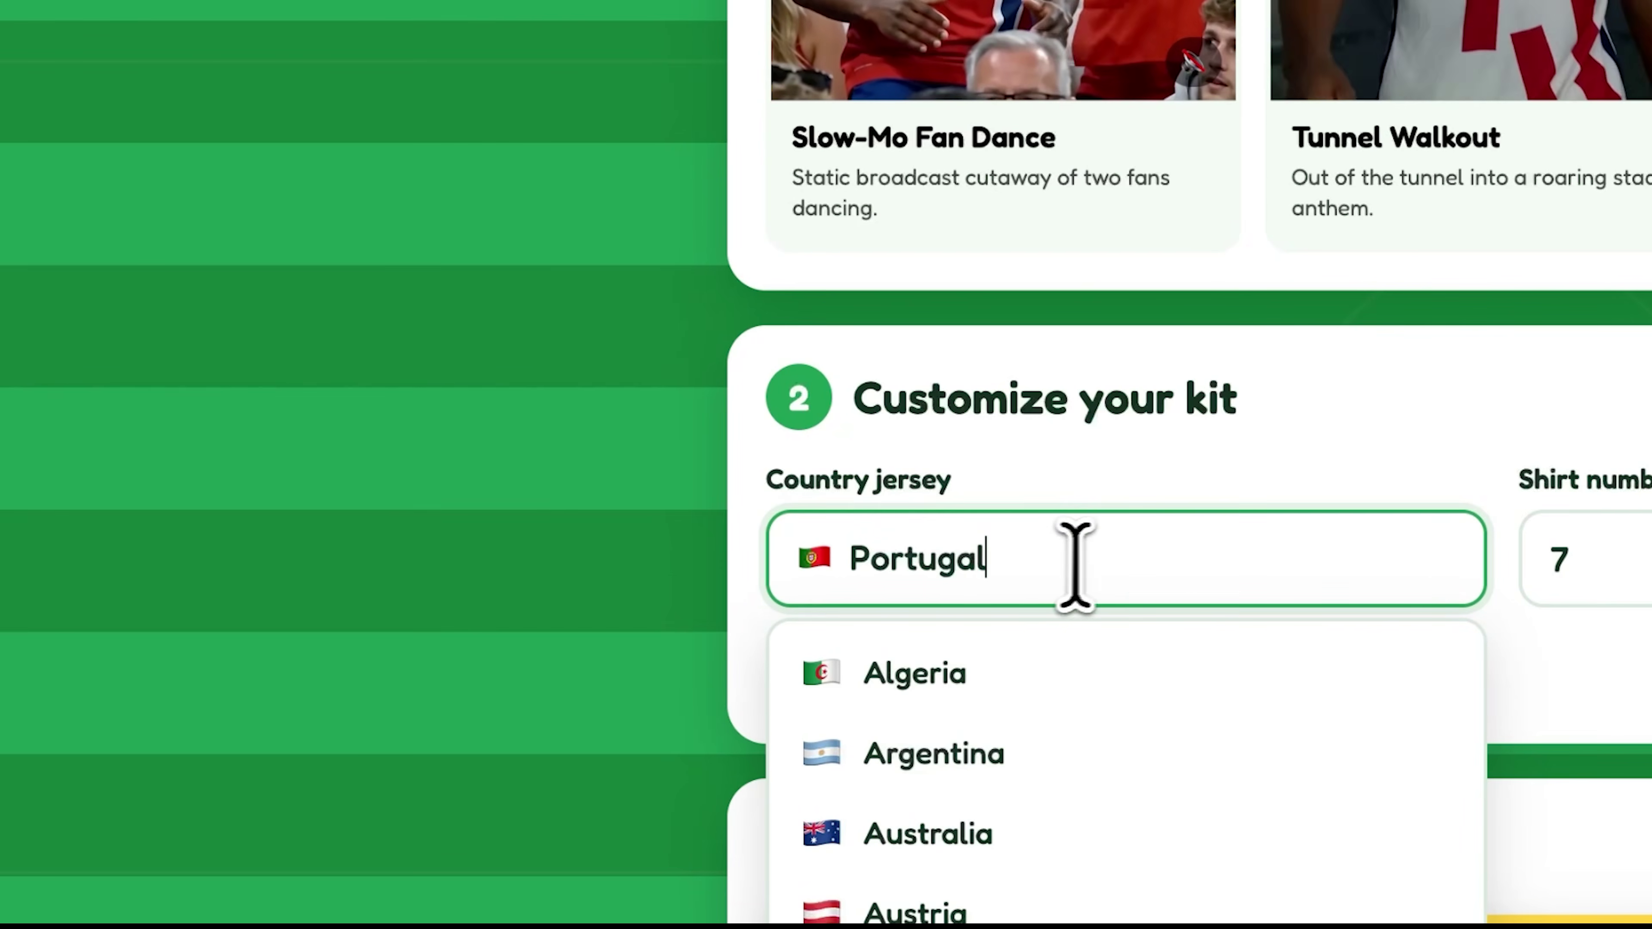
{"action": "key", "text": "ctrl+a"}
{"action": "type", "text": "franm"}
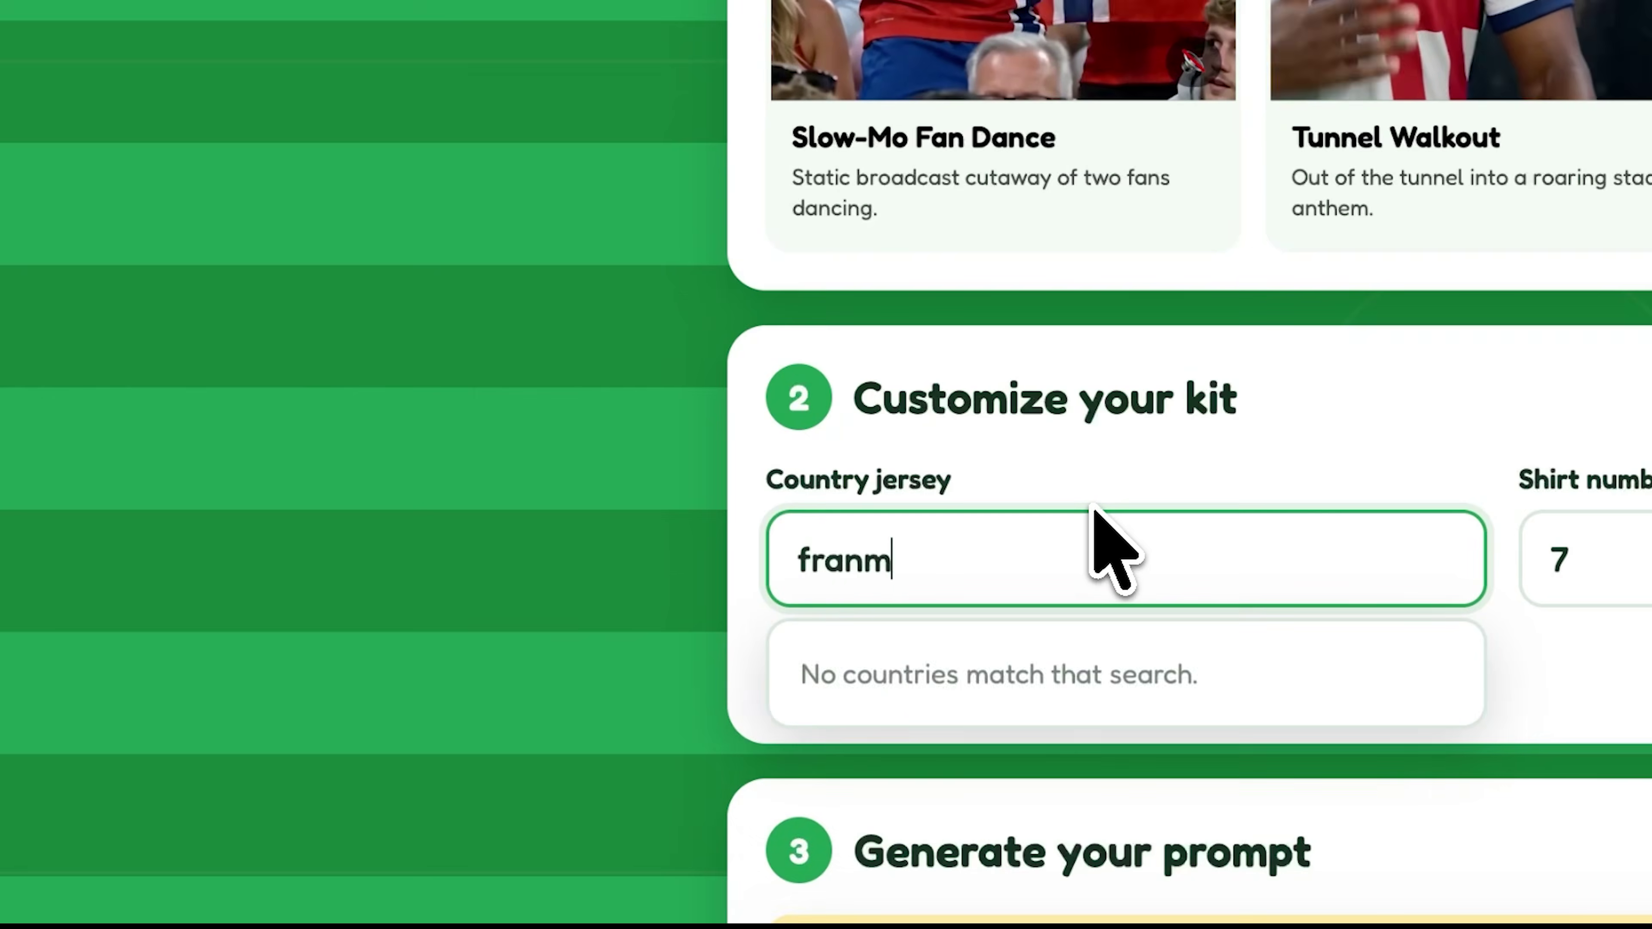
{"action": "key", "text": "BackSpace"}
{"action": "left_click", "coordinate": [1070, 674]}
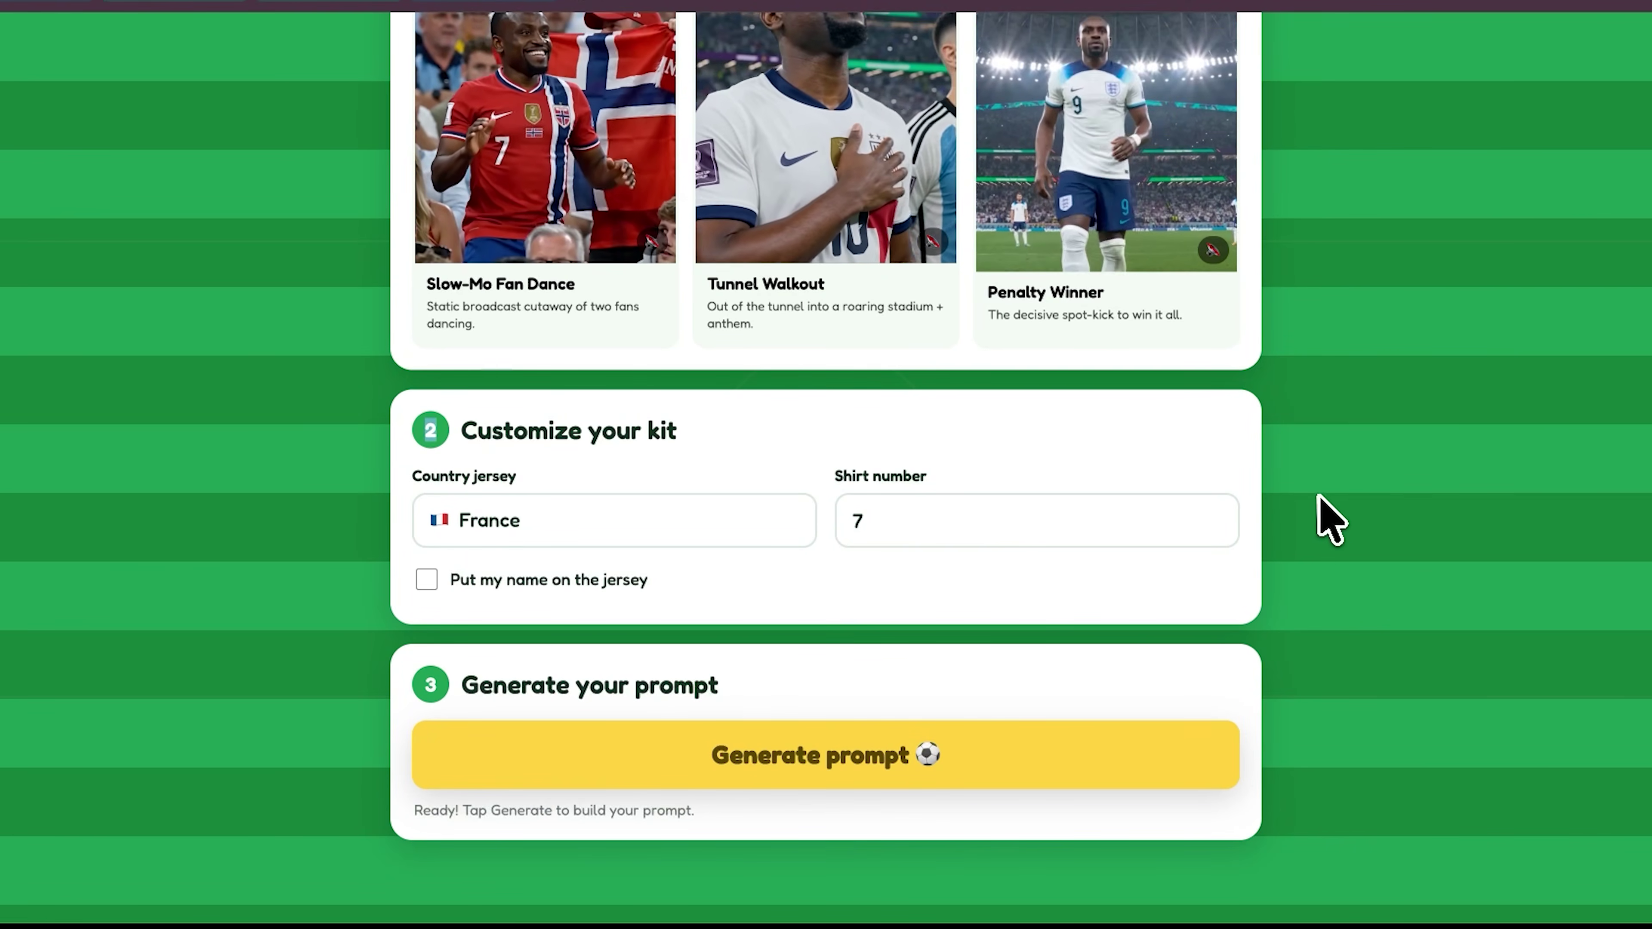
Generate the Post-Match Interview video prompt and review its scene description and reporter dialogue.
{"action": "scroll", "coordinate": [1316, 517], "scroll_direction": "down", "scroll_amount": 1}
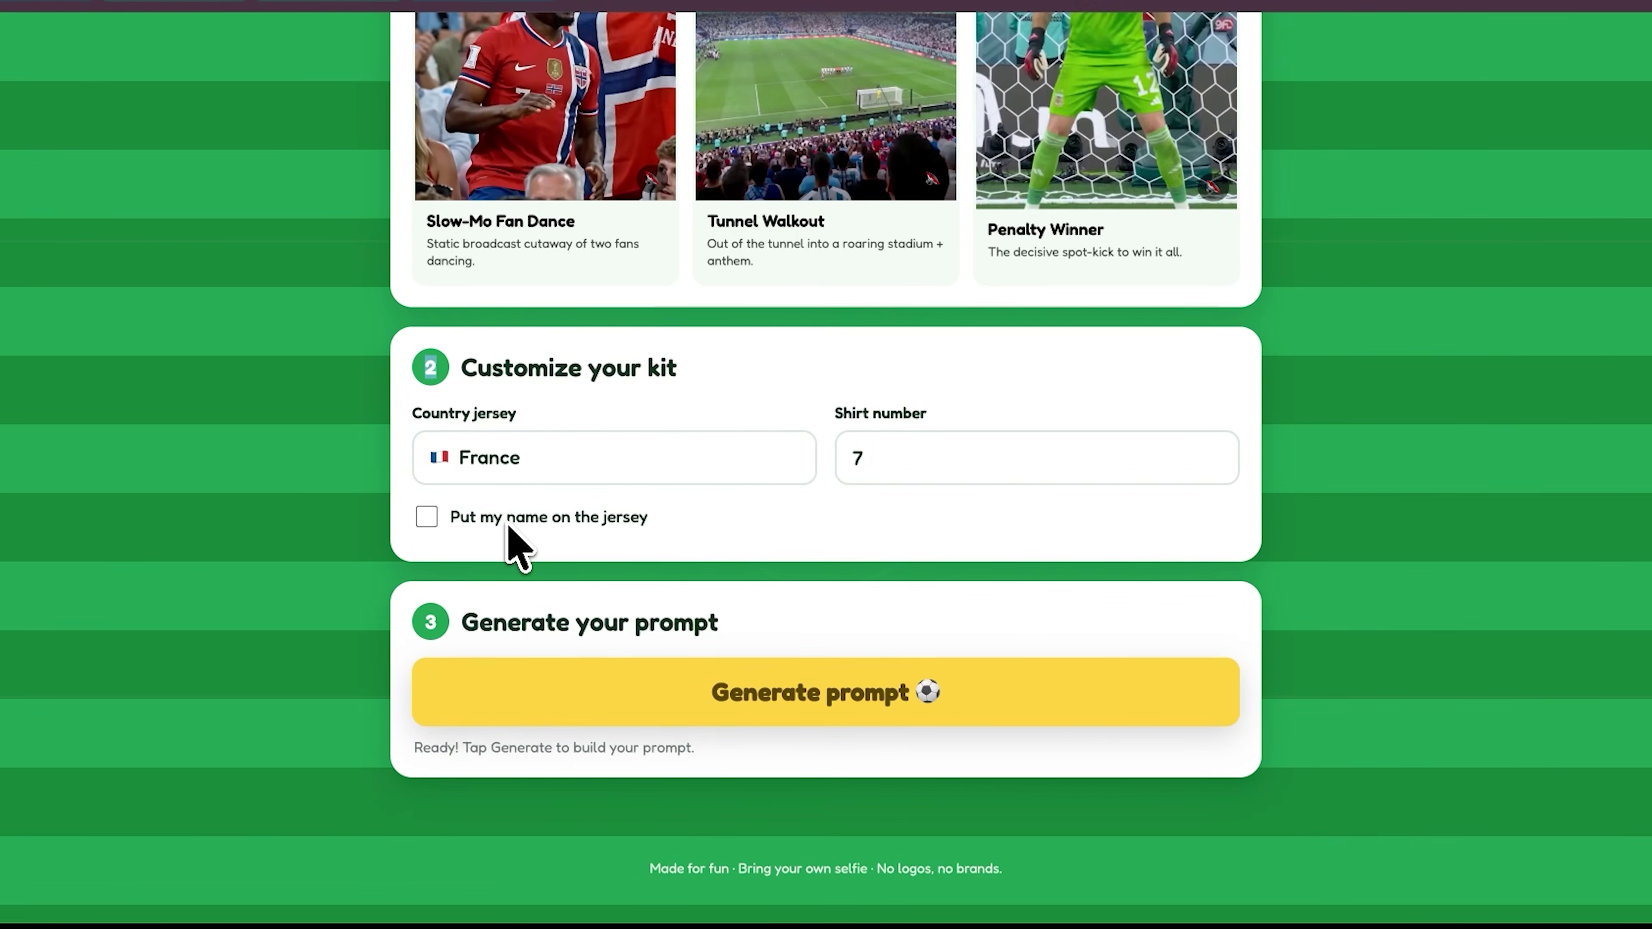
{"action": "left_click", "coordinate": [674, 679]}
{"action": "scroll", "coordinate": [674, 716], "scroll_direction": "down", "scroll_amount": 5}
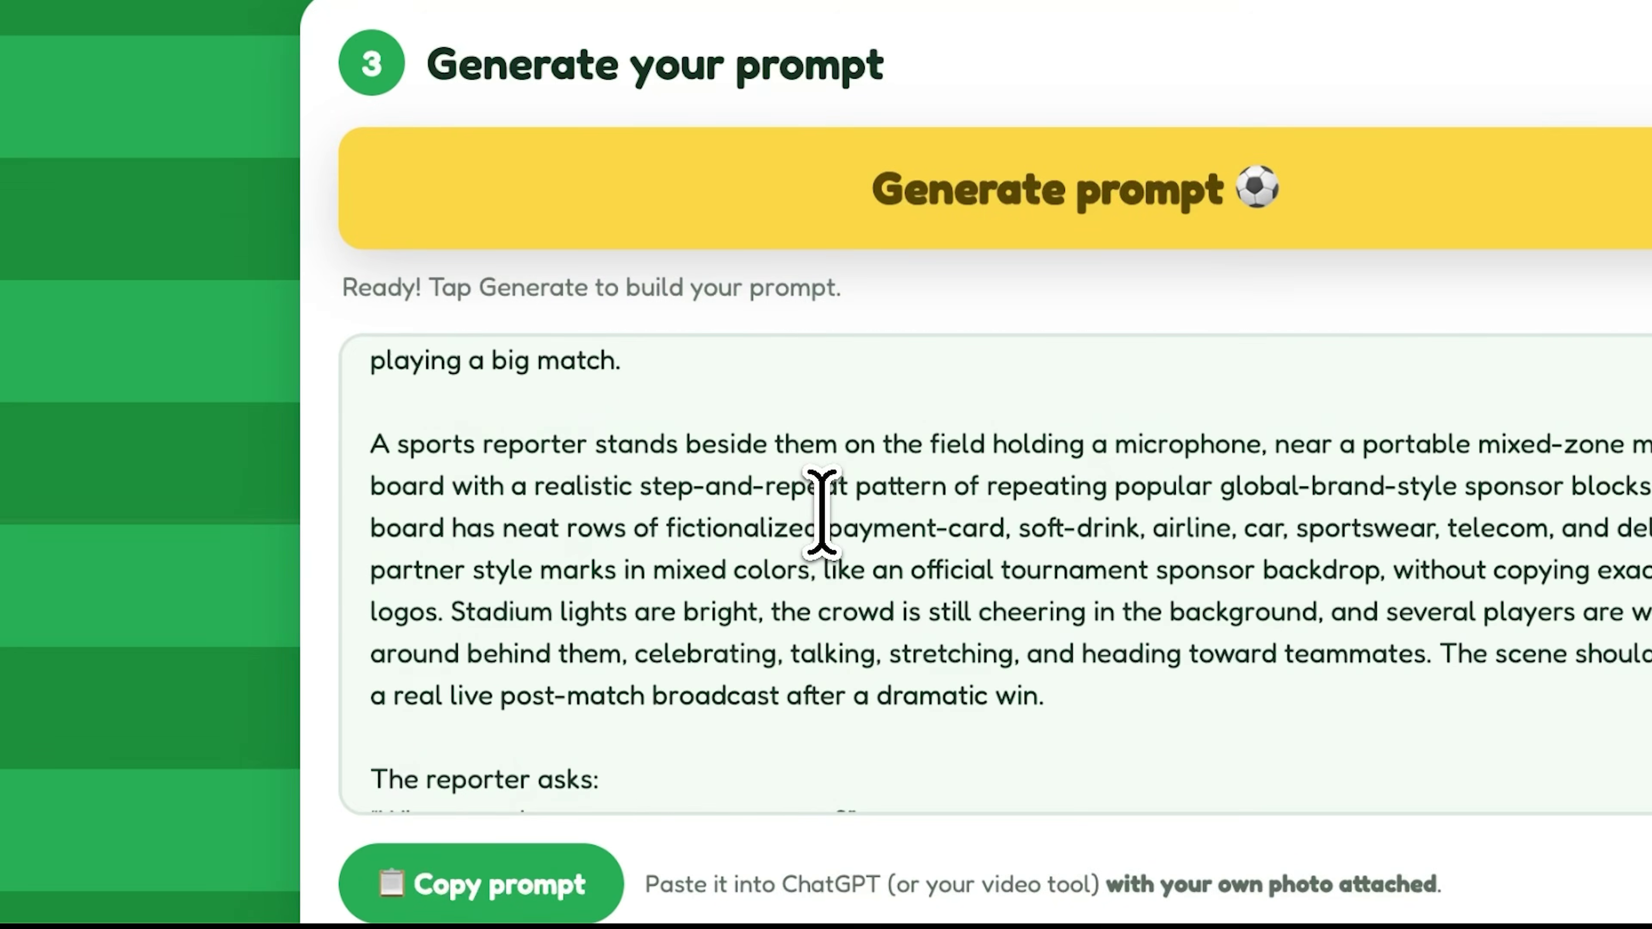
{"action": "scroll", "coordinate": [821, 511], "scroll_direction": "down", "scroll_amount": 4}
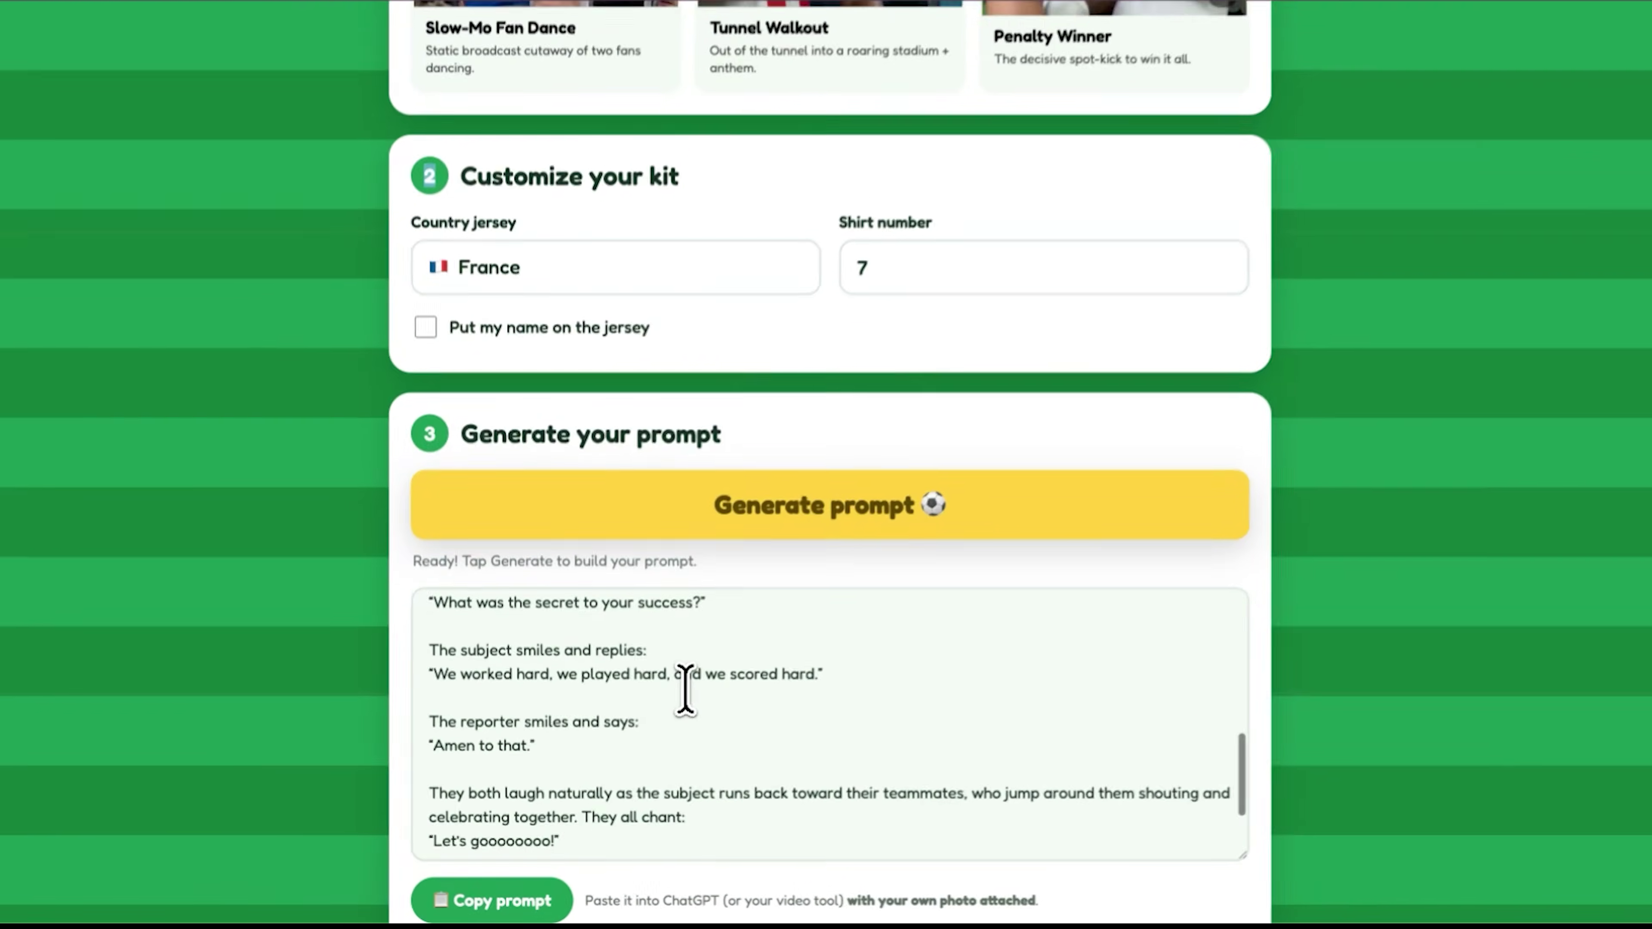
{"action": "scroll", "coordinate": [686, 690], "scroll_direction": "down", "scroll_amount": 3}
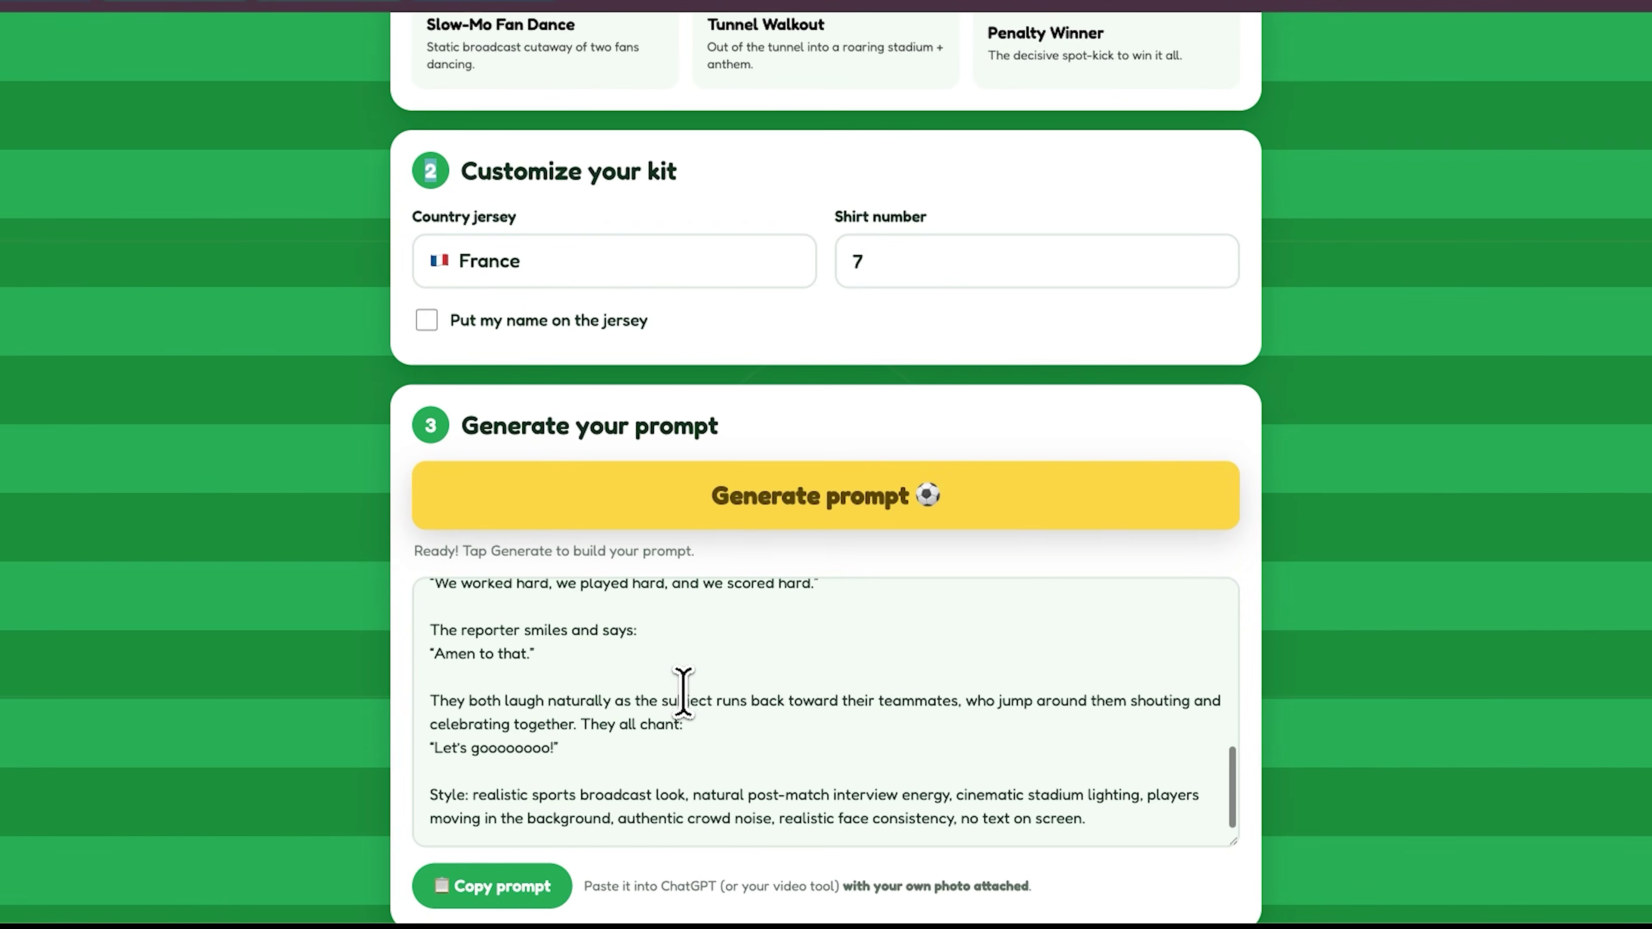
{"action": "scroll", "coordinate": [683, 691], "scroll_direction": "up", "scroll_amount": 4}
{"action": "scroll", "coordinate": [682, 691], "scroll_direction": "up", "scroll_amount": 3}
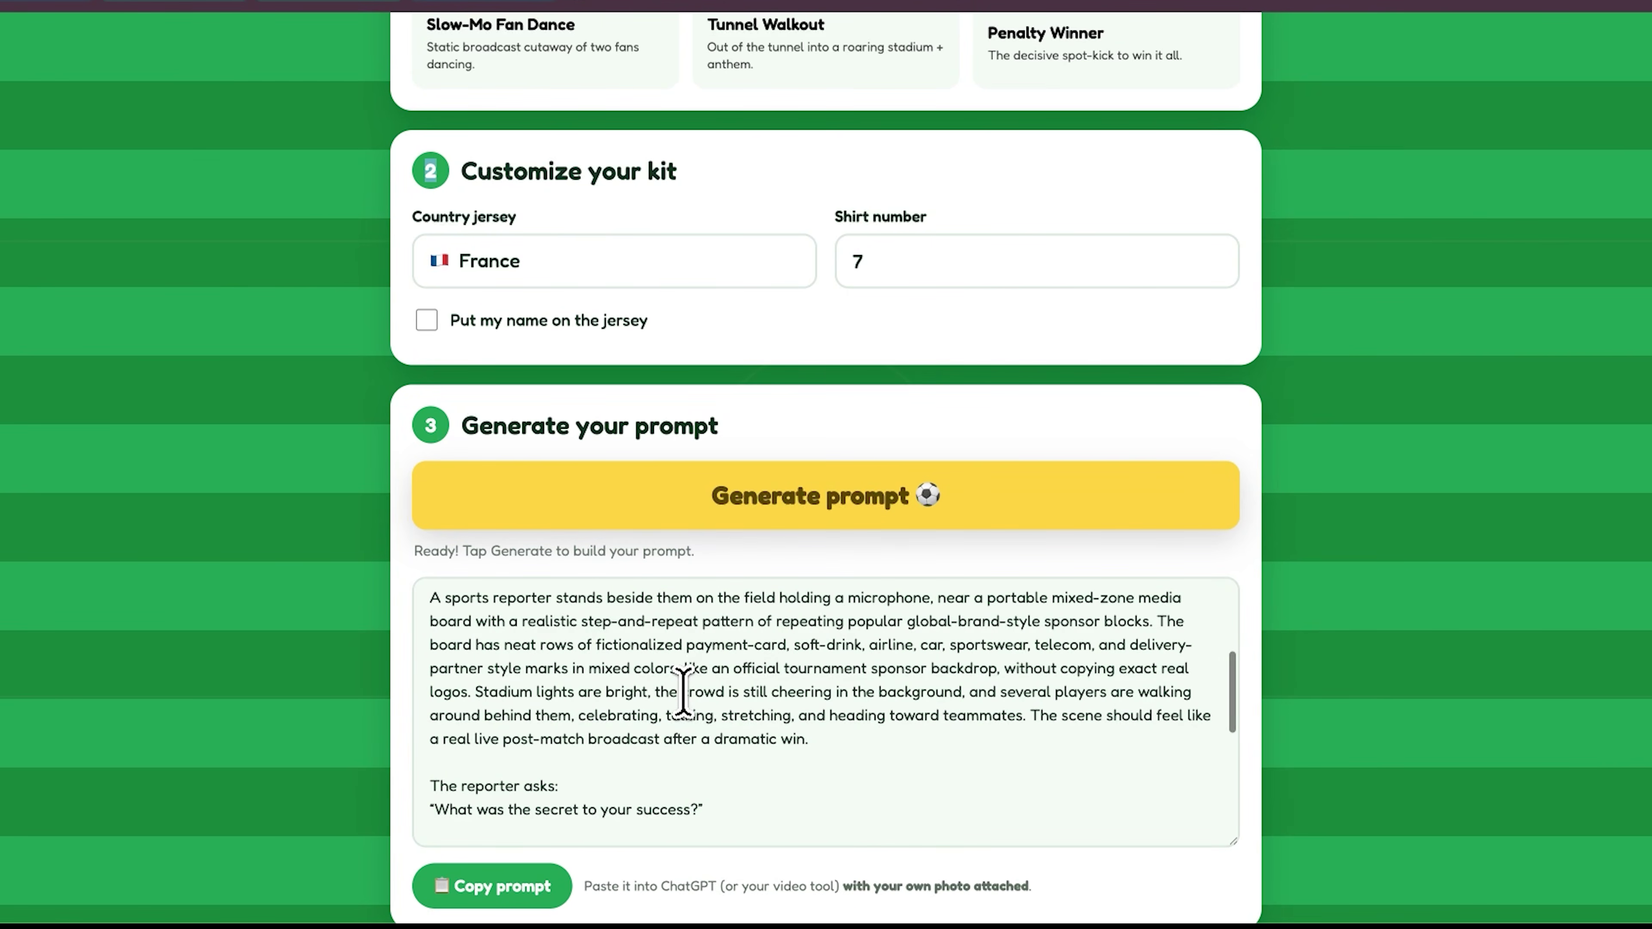
{"action": "scroll", "coordinate": [683, 690], "scroll_direction": "down", "scroll_amount": 3}
{"action": "left_click", "coordinate": [698, 667]}
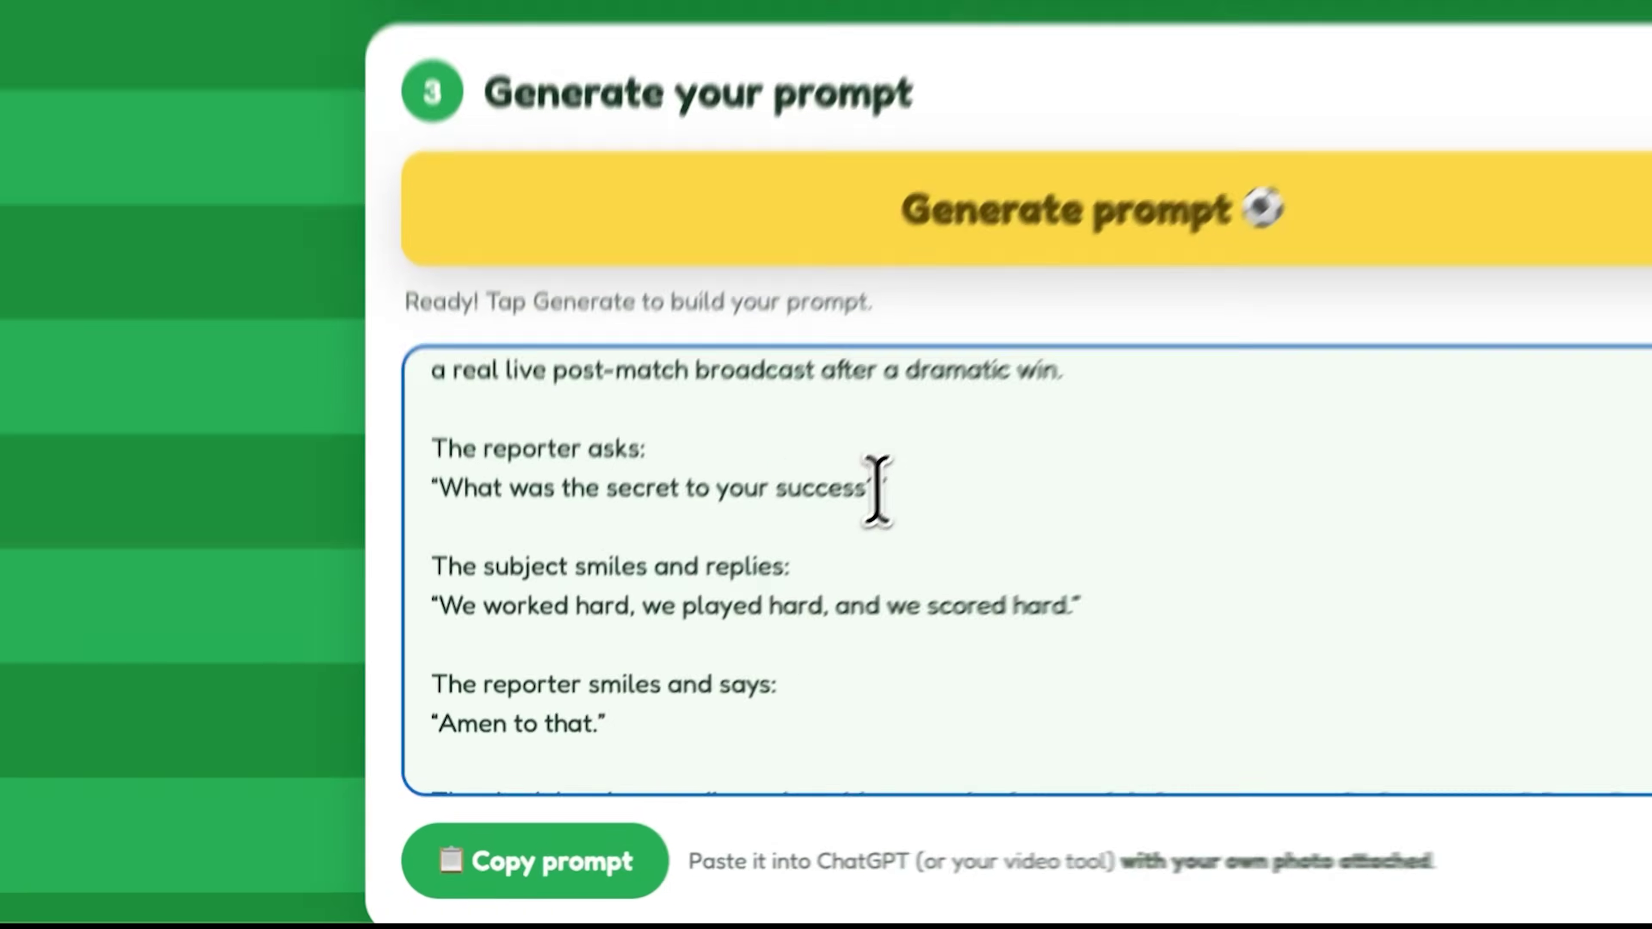
Read the rest of the Post-Match Interview prompt, including its dialogue and style notes, and copy the prompt.
{"action": "left_click_drag", "start_coordinate": [877, 490], "coordinate": [445, 489]}
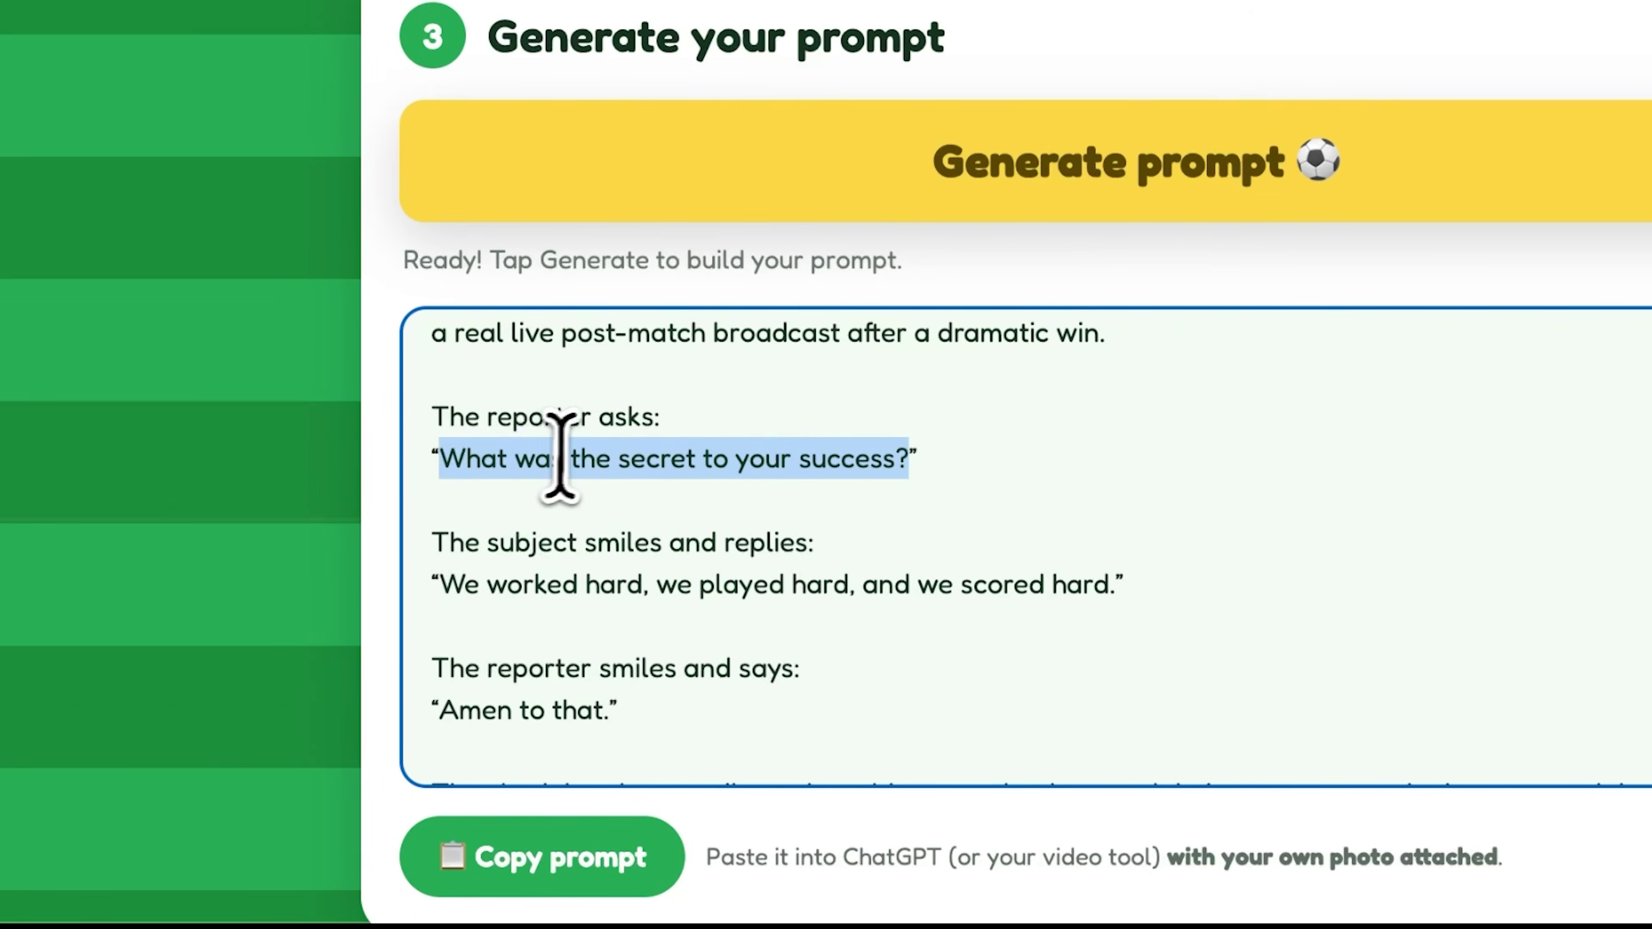
{"action": "scroll", "coordinate": [567, 455], "scroll_direction": "down", "scroll_amount": 2}
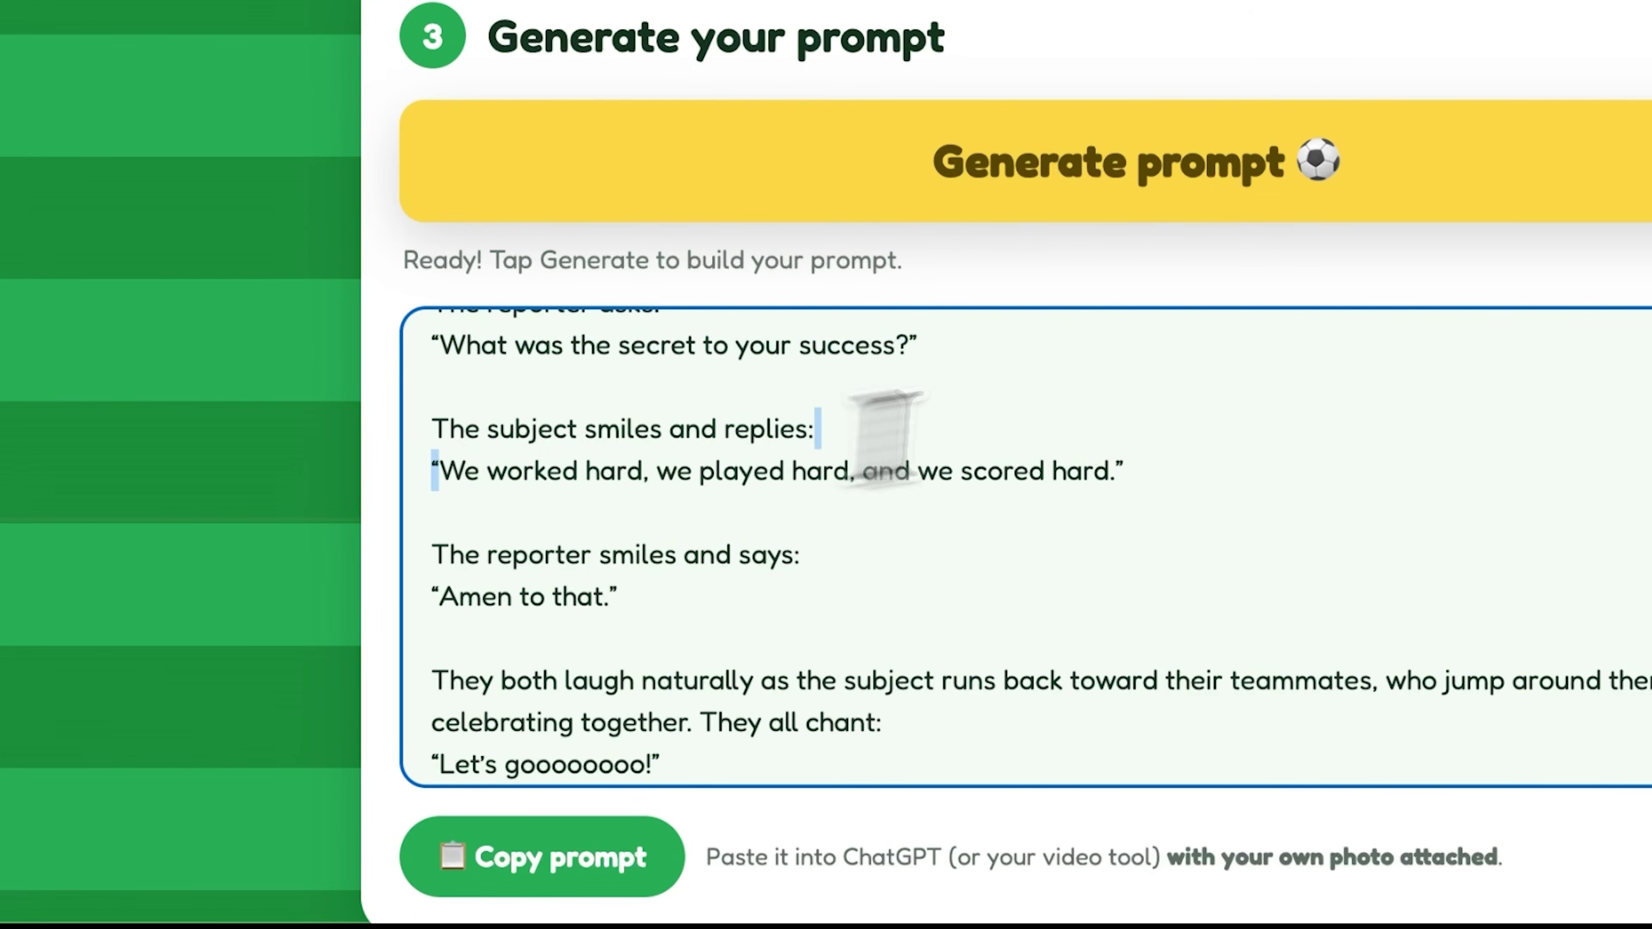
{"action": "scroll", "coordinate": [943, 553], "scroll_direction": "down", "scroll_amount": 3}
{"action": "scroll", "coordinate": [550, 468], "scroll_direction": "down", "scroll_amount": 1}
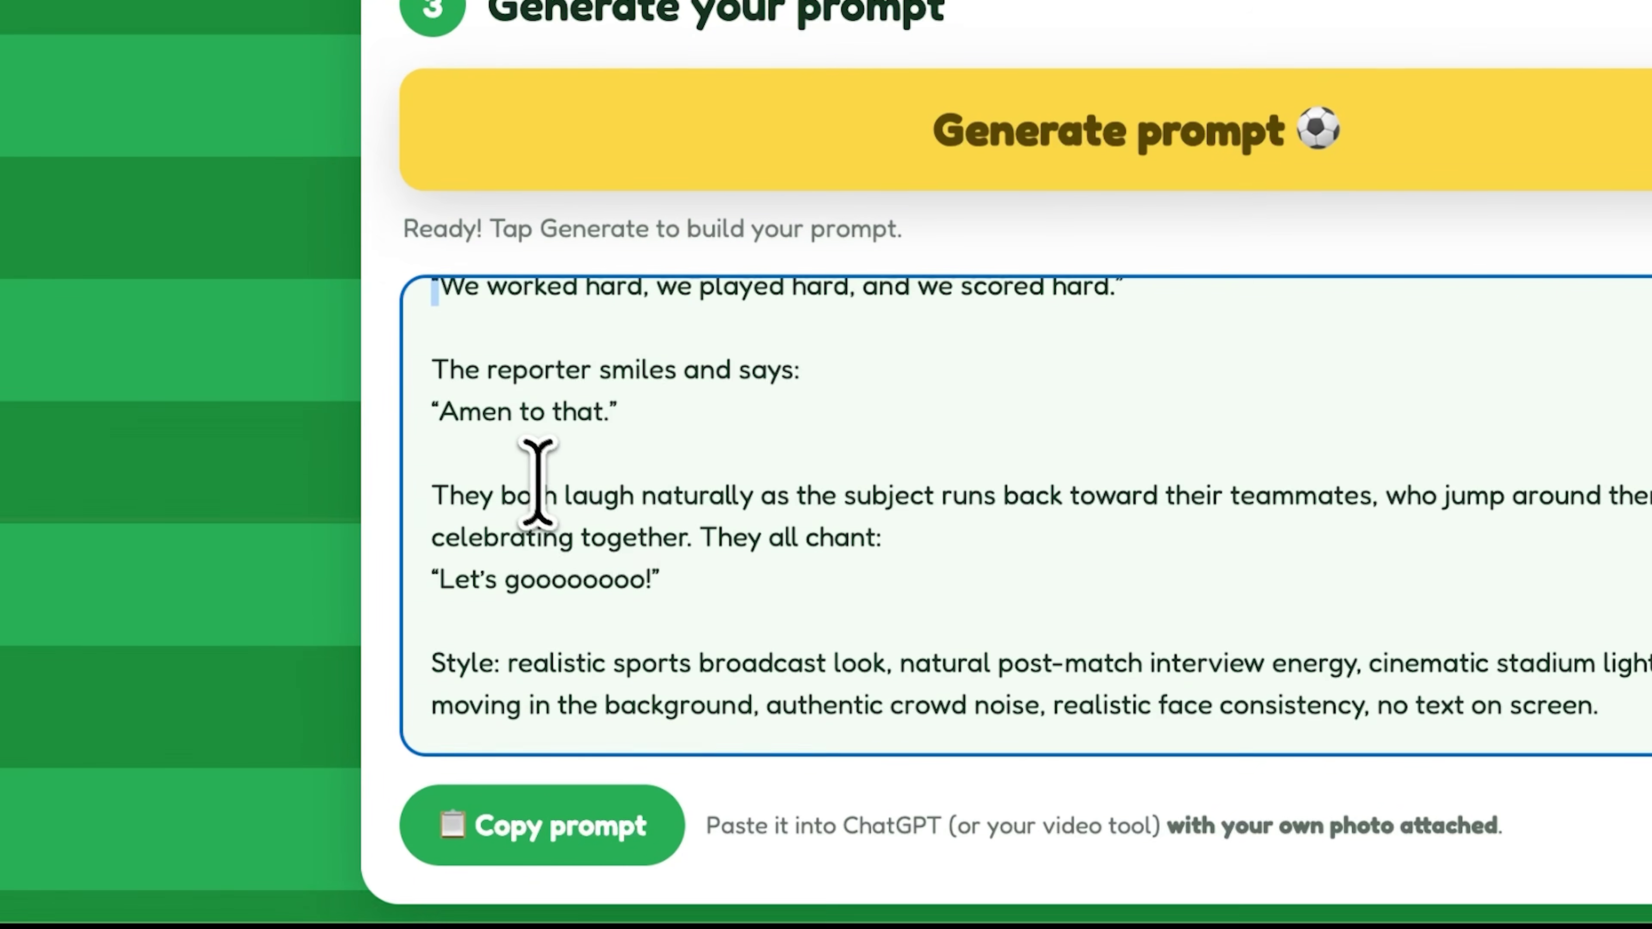
{"action": "scroll", "coordinate": [539, 482], "scroll_direction": "up", "scroll_amount": 4}
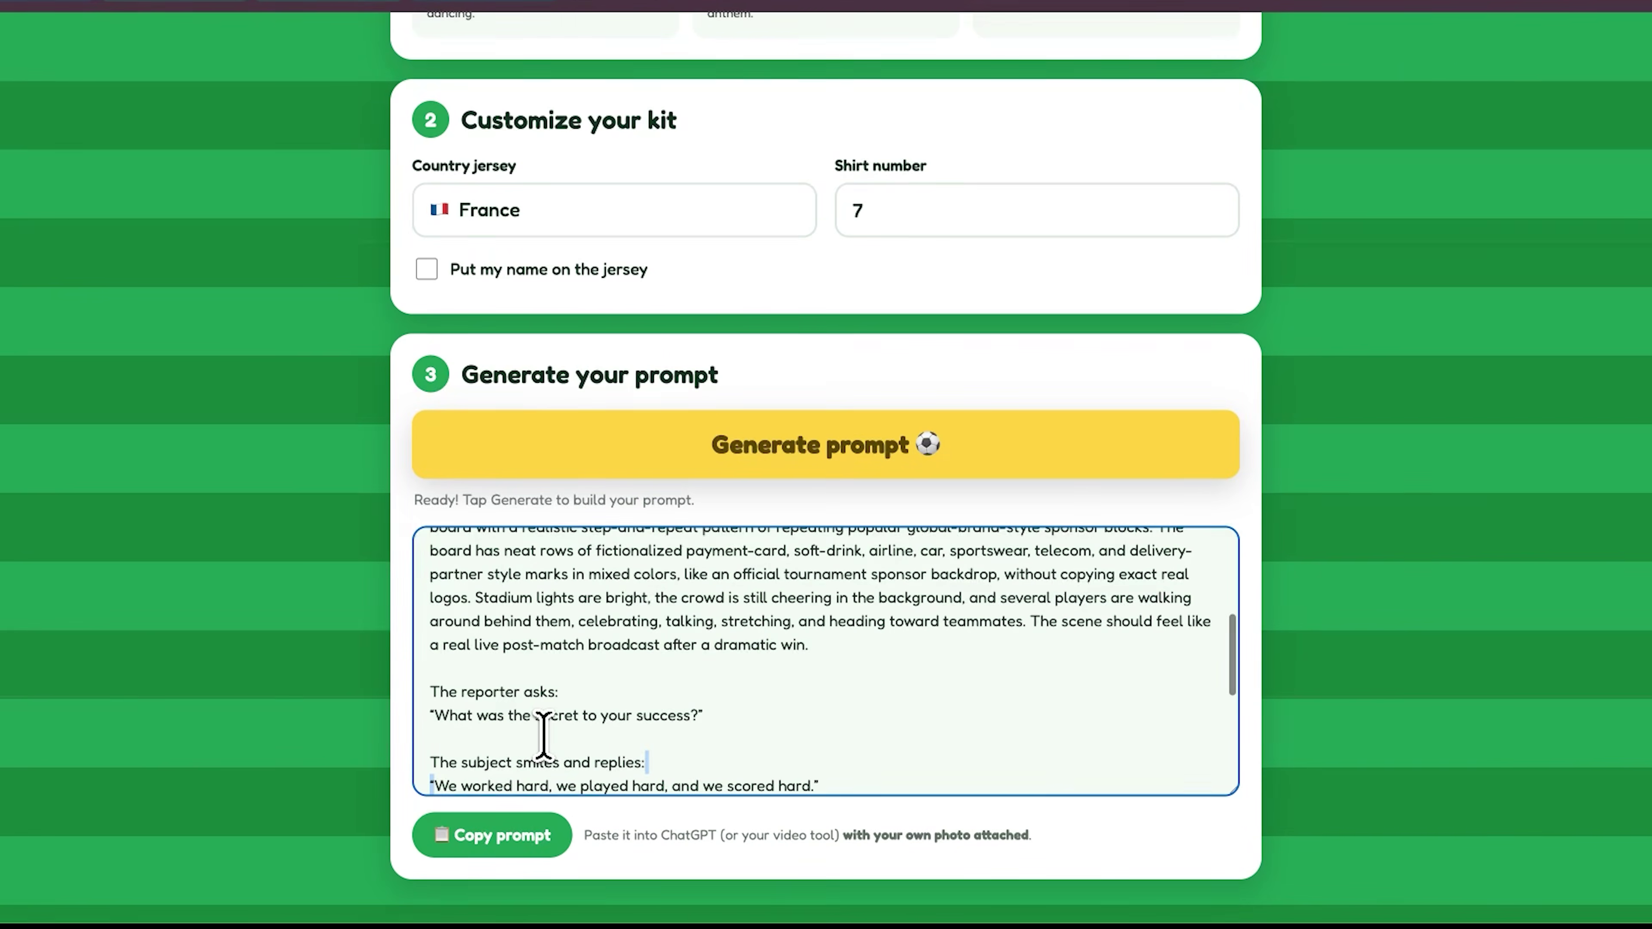
{"action": "left_click", "coordinate": [520, 853]}
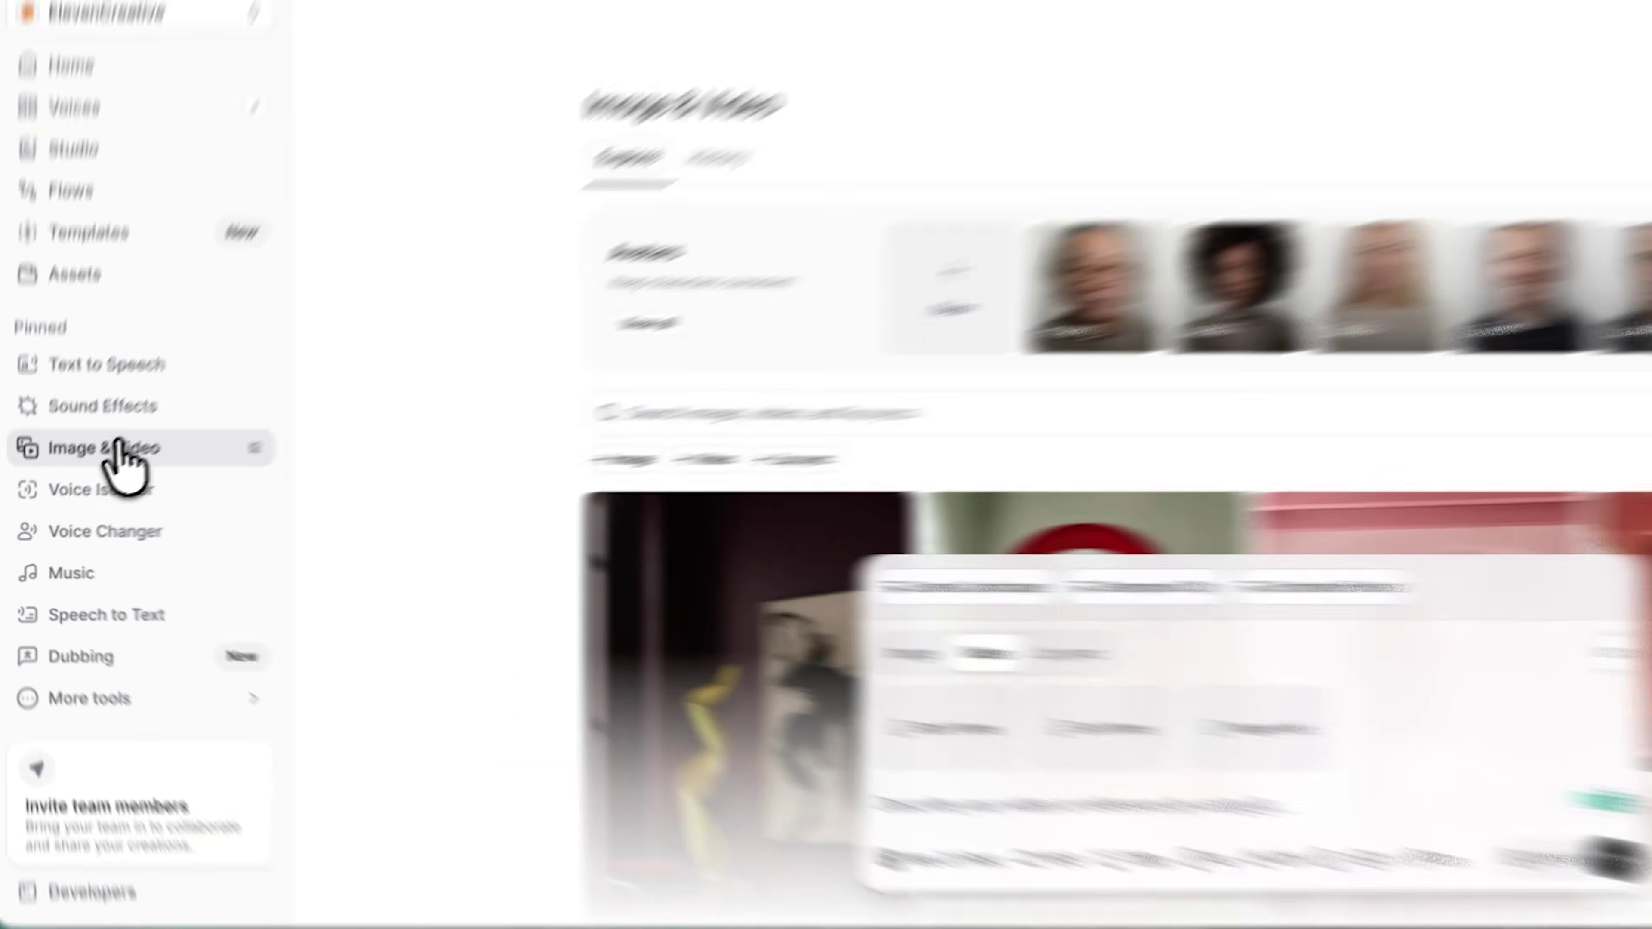
Switch to ElevenLabs, open the Image & Video workspace and set the generator to video mode.
{"action": "left_click", "coordinate": [83, 464]}
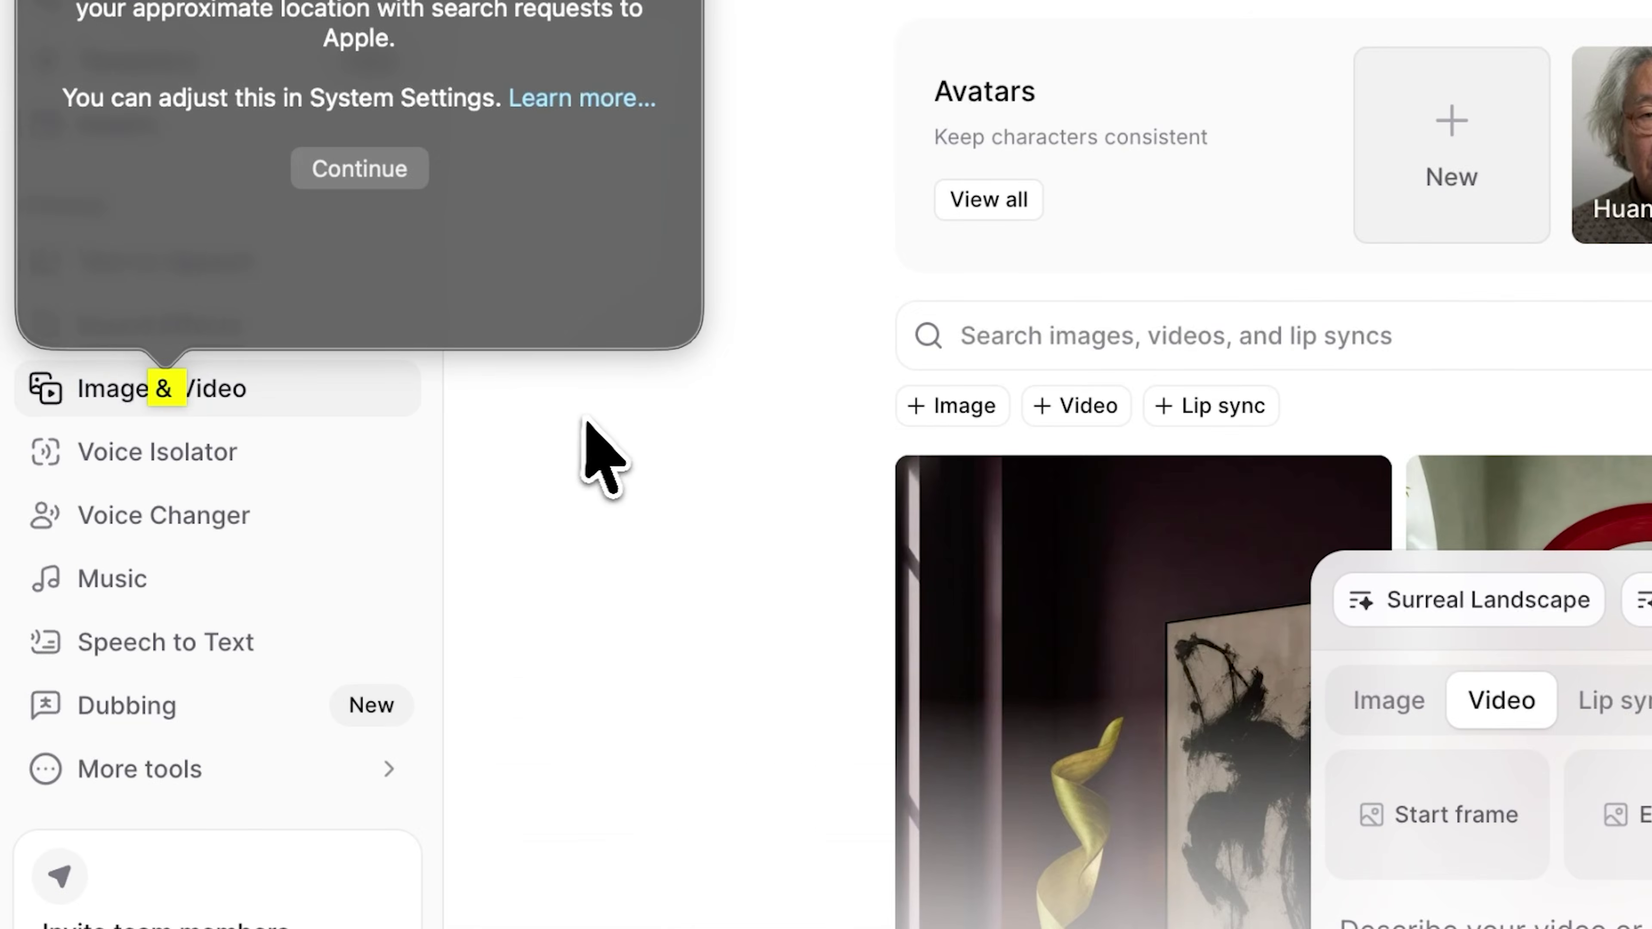
{"action": "left_click", "coordinate": [322, 484]}
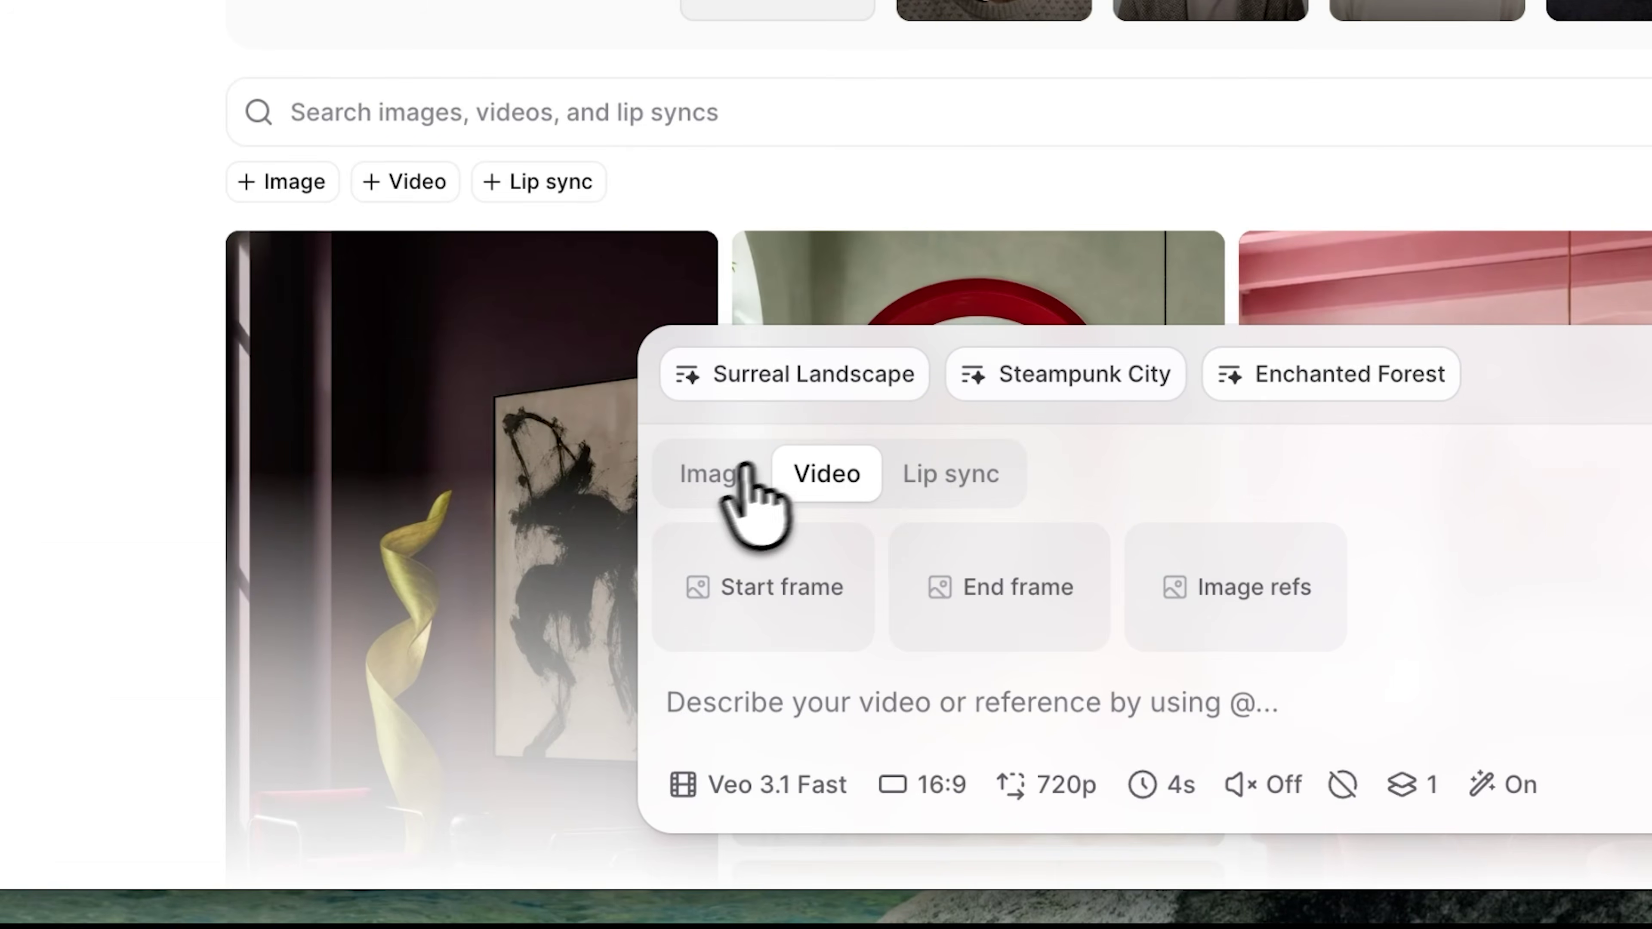
{"action": "left_click", "coordinate": [745, 469]}
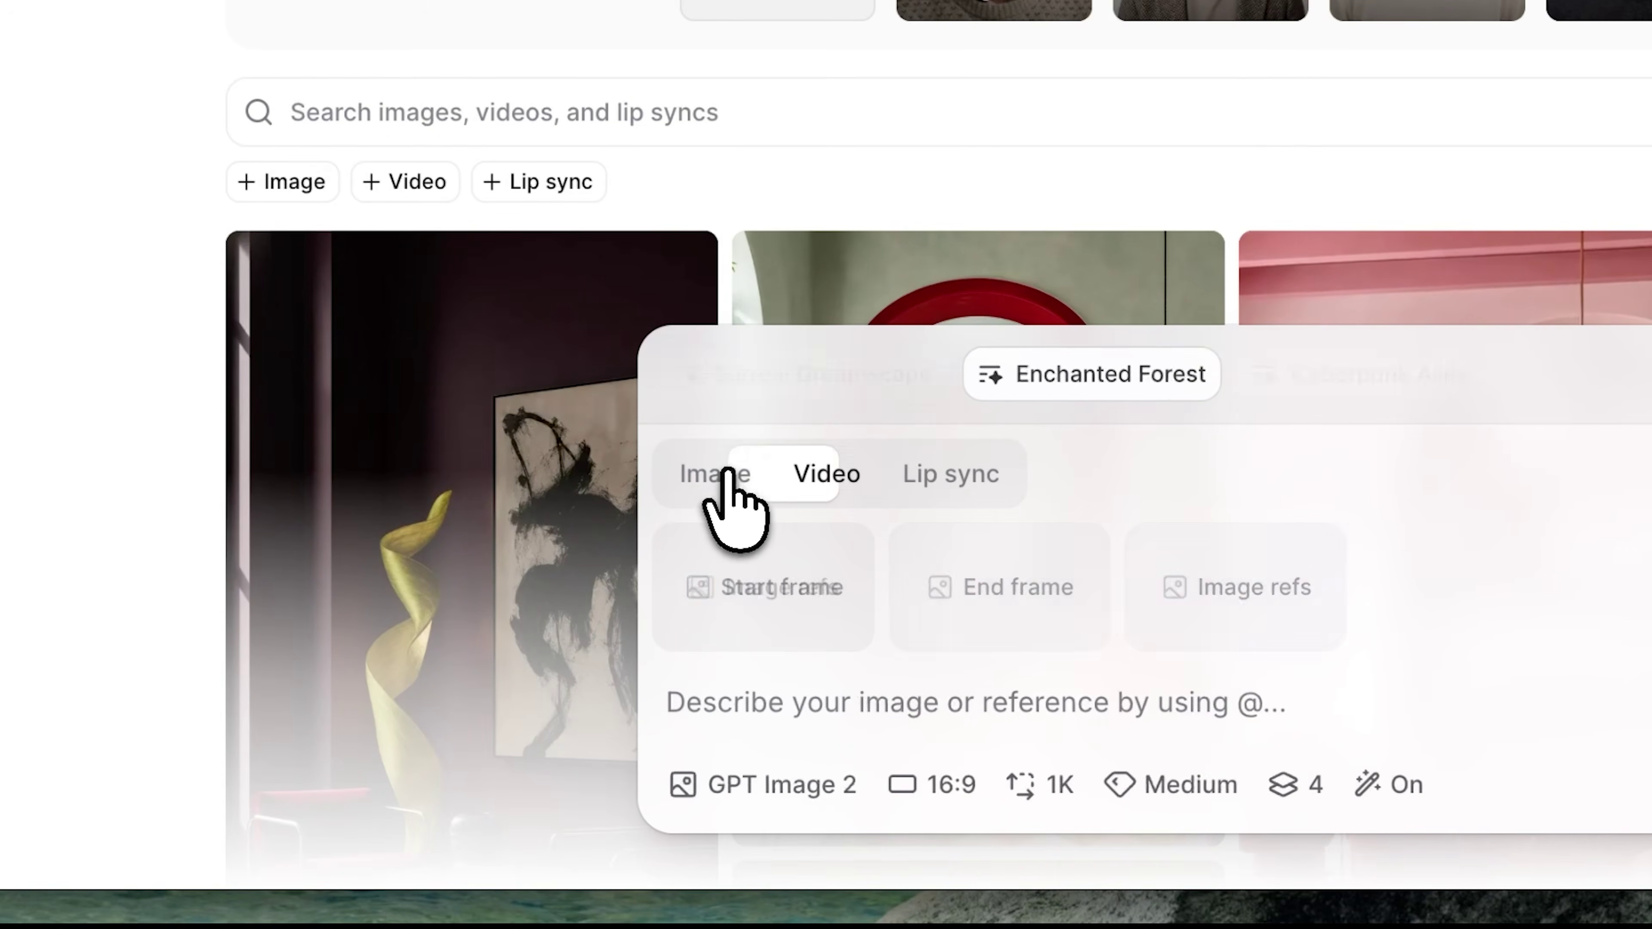
{"action": "left_click", "coordinate": [831, 478]}
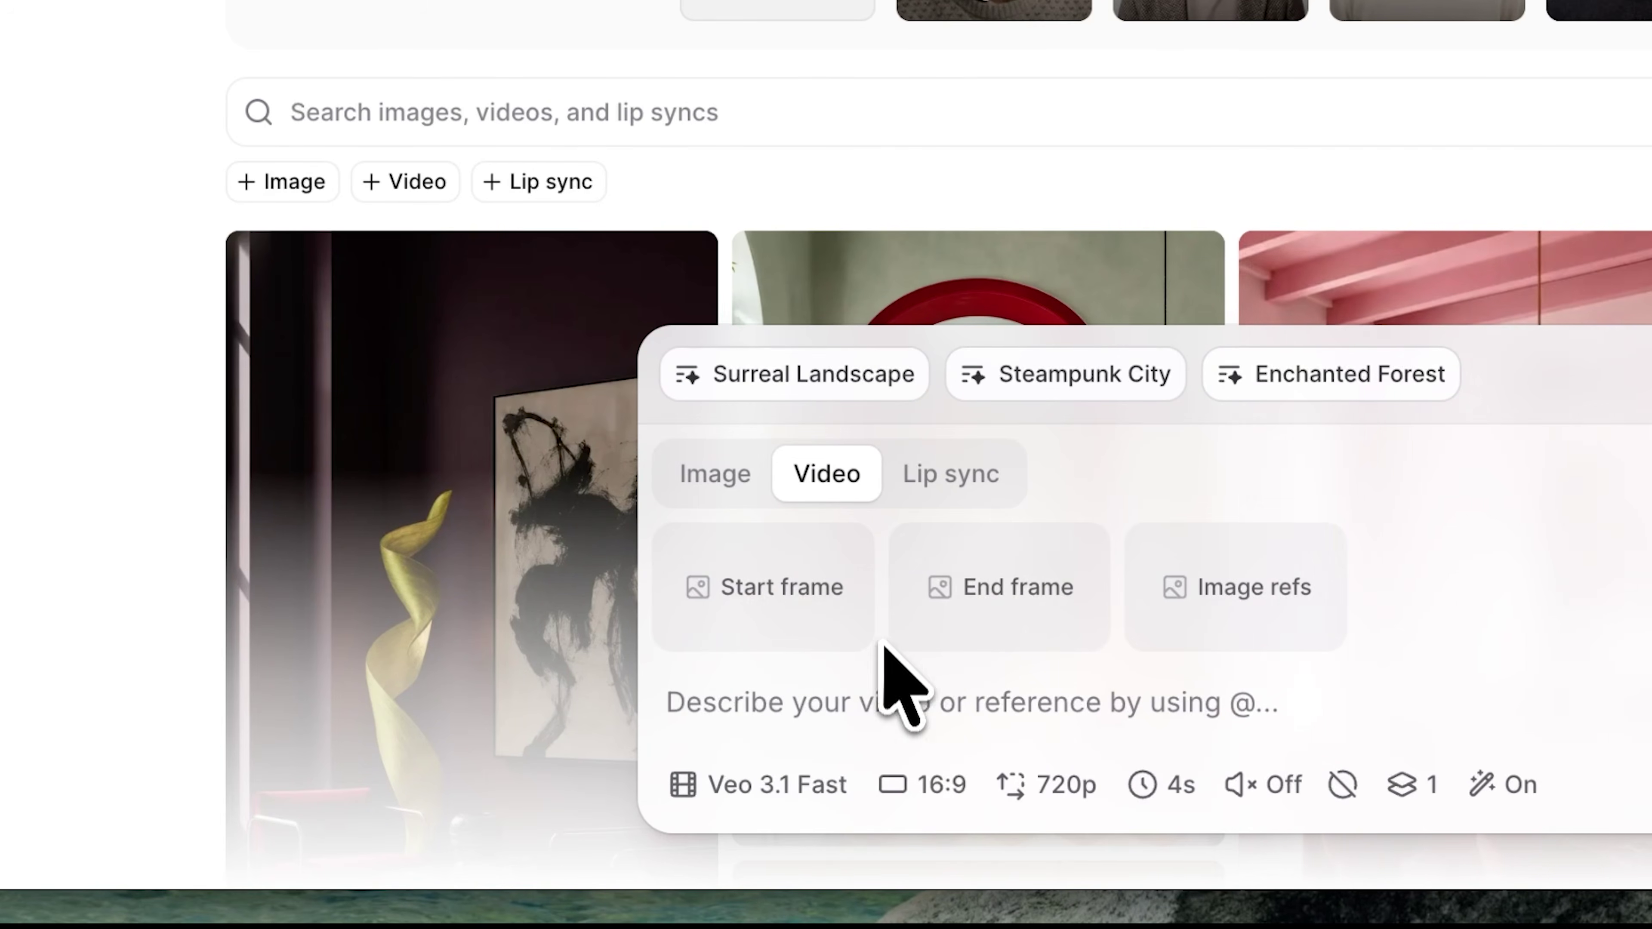
Choose the Seedance 2.0 Mini model and set the video's aspect ratio to 9:16.
{"action": "left_click", "coordinate": [775, 789]}
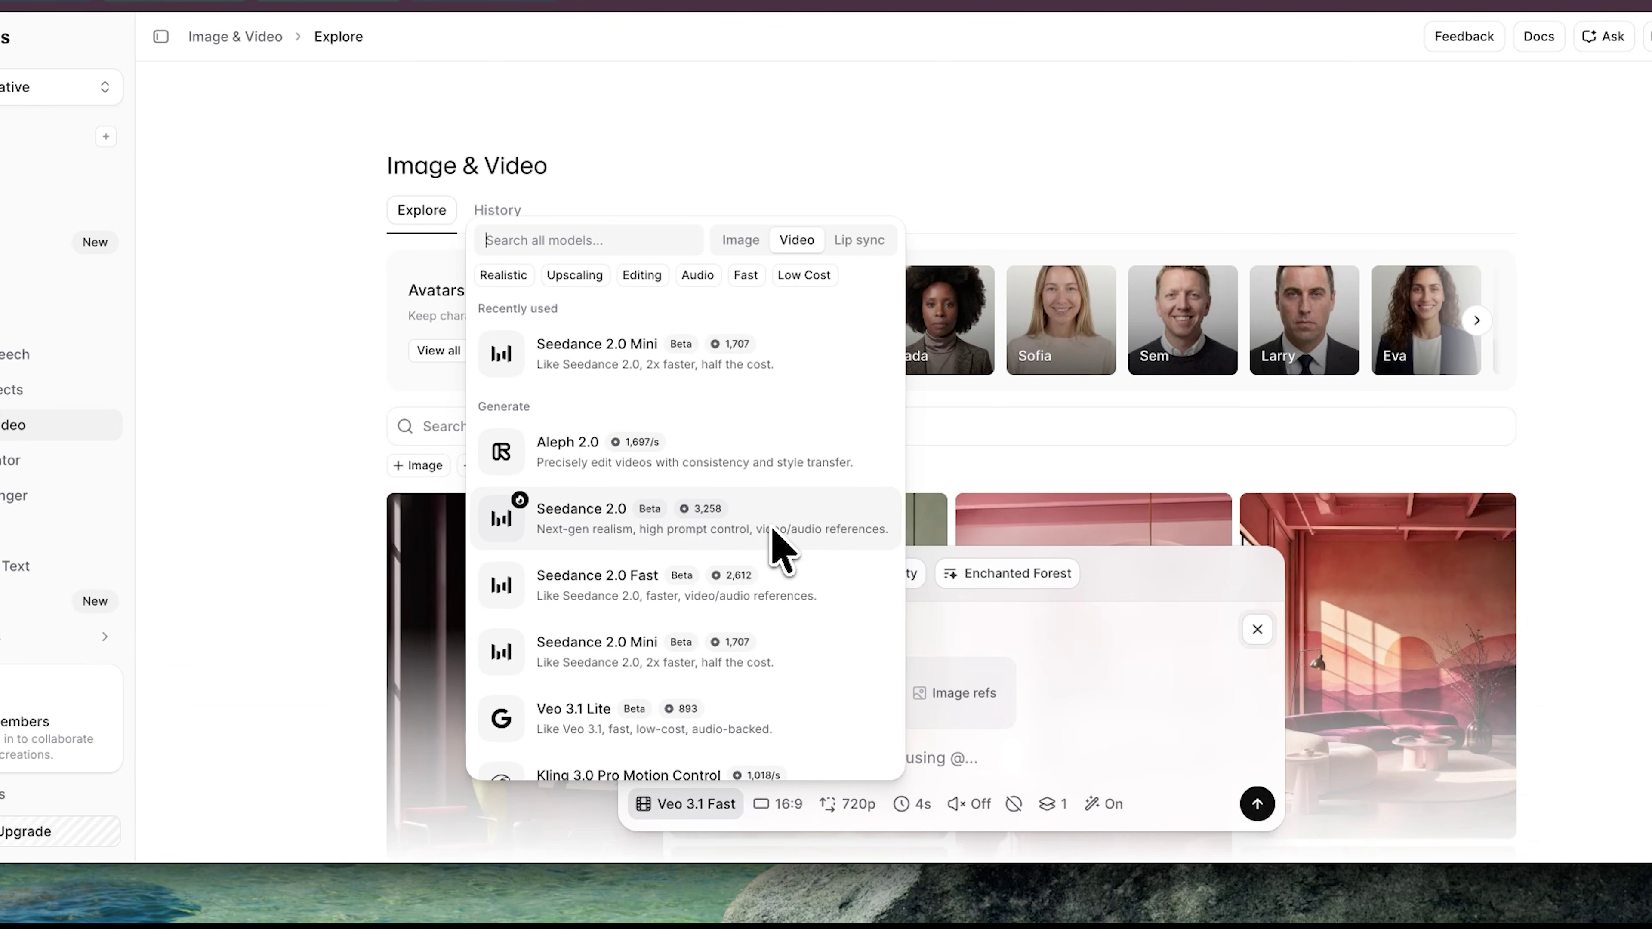
{"action": "scroll", "coordinate": [771, 525], "scroll_direction": "down", "scroll_amount": 3}
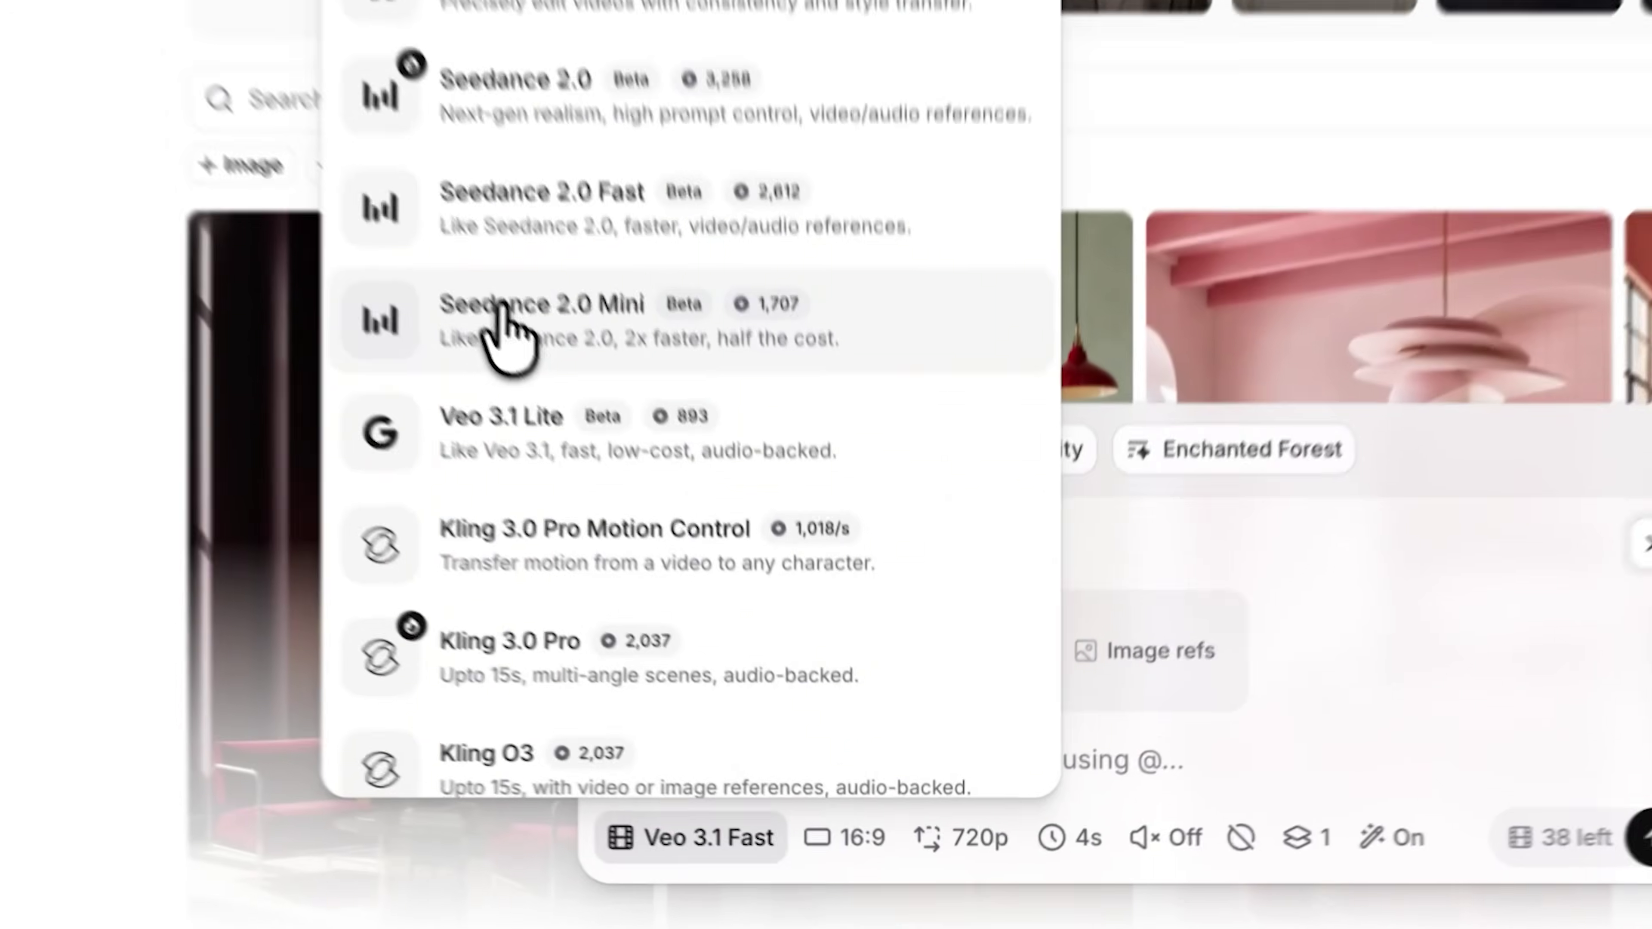
{"action": "left_click", "coordinate": [691, 566]}
{"action": "left_click", "coordinate": [916, 830]}
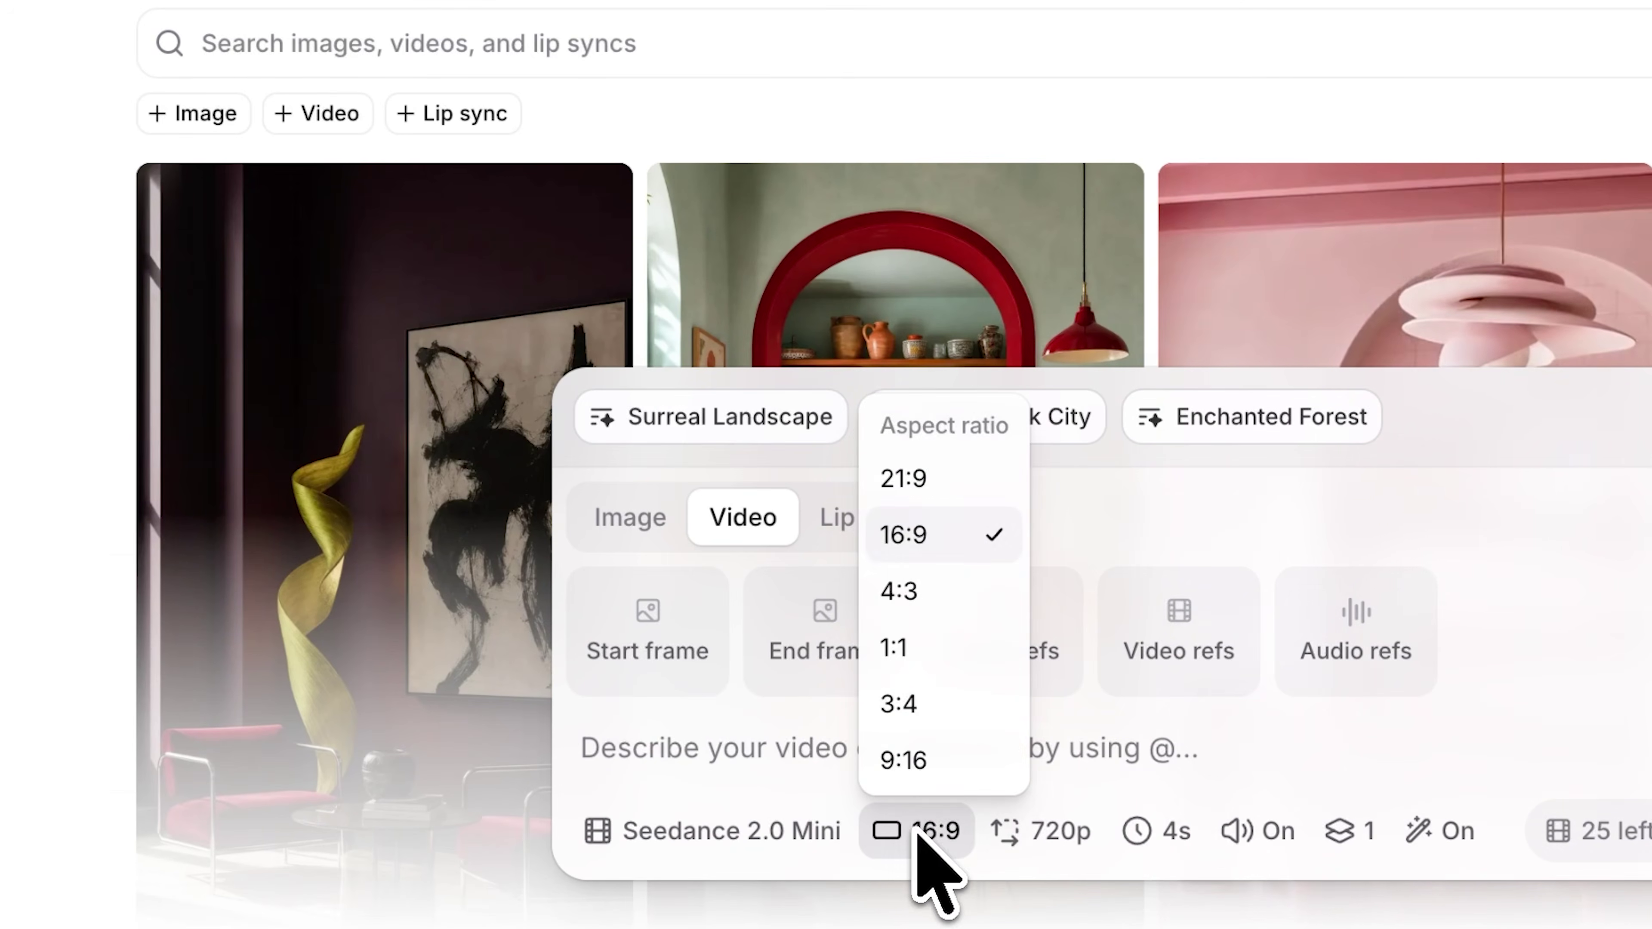
{"action": "left_click", "coordinate": [924, 764]}
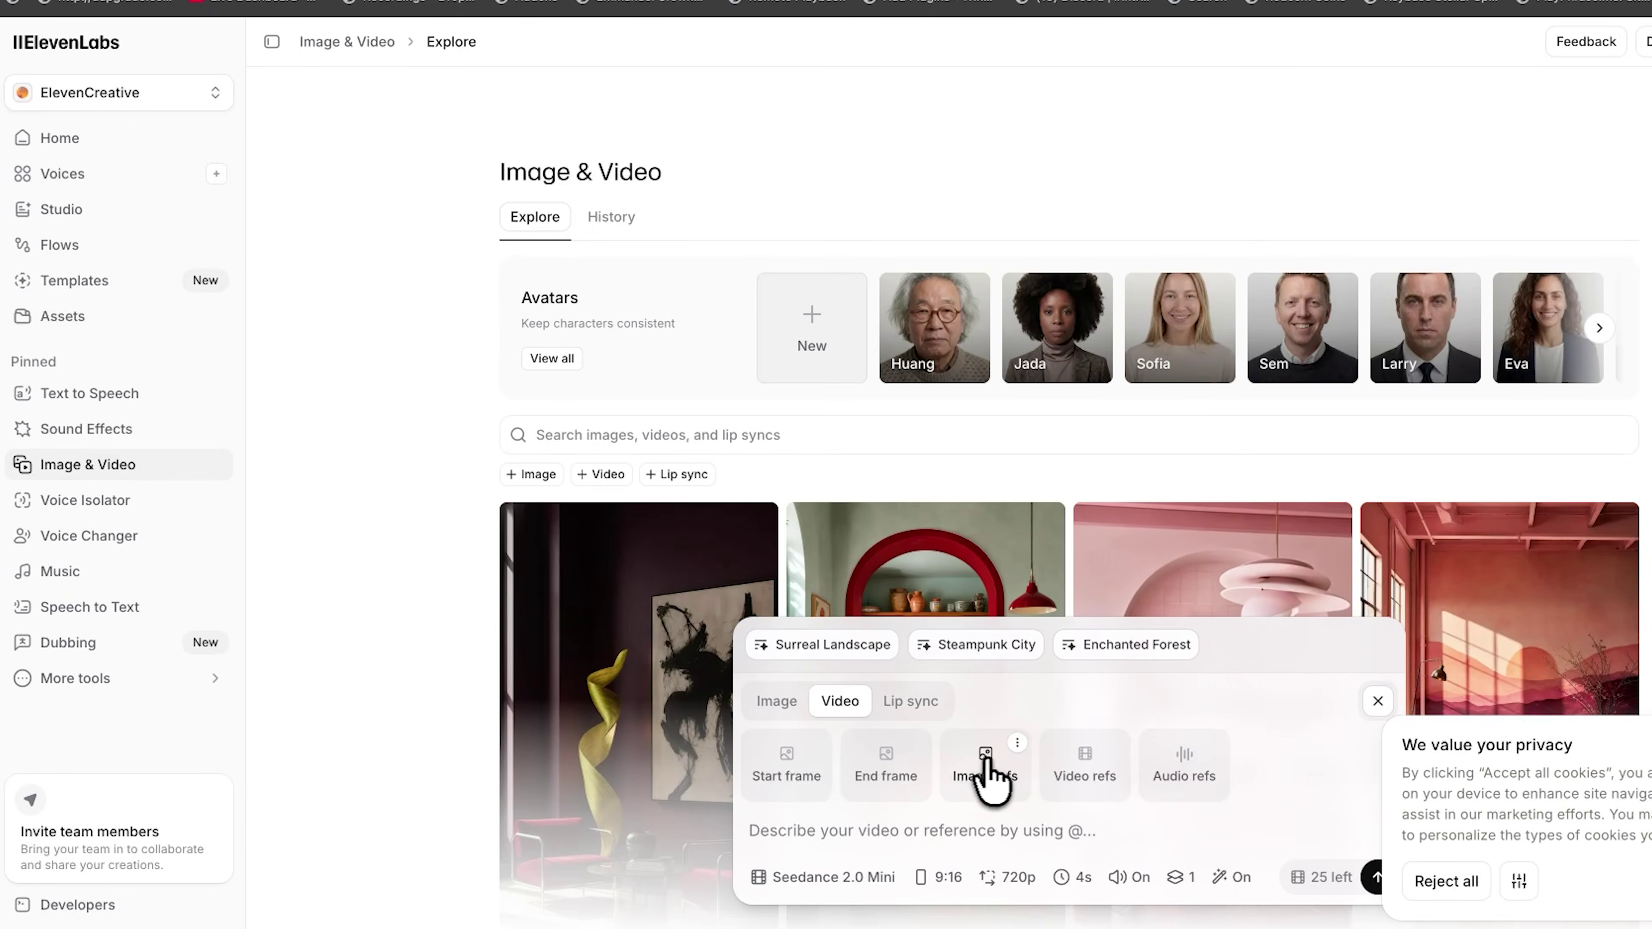
Attach the jersey photo as image reference and a 10-second audio clip as audio reference, and set the duration to 8 seconds.
{"action": "left_click", "coordinate": [989, 775]}
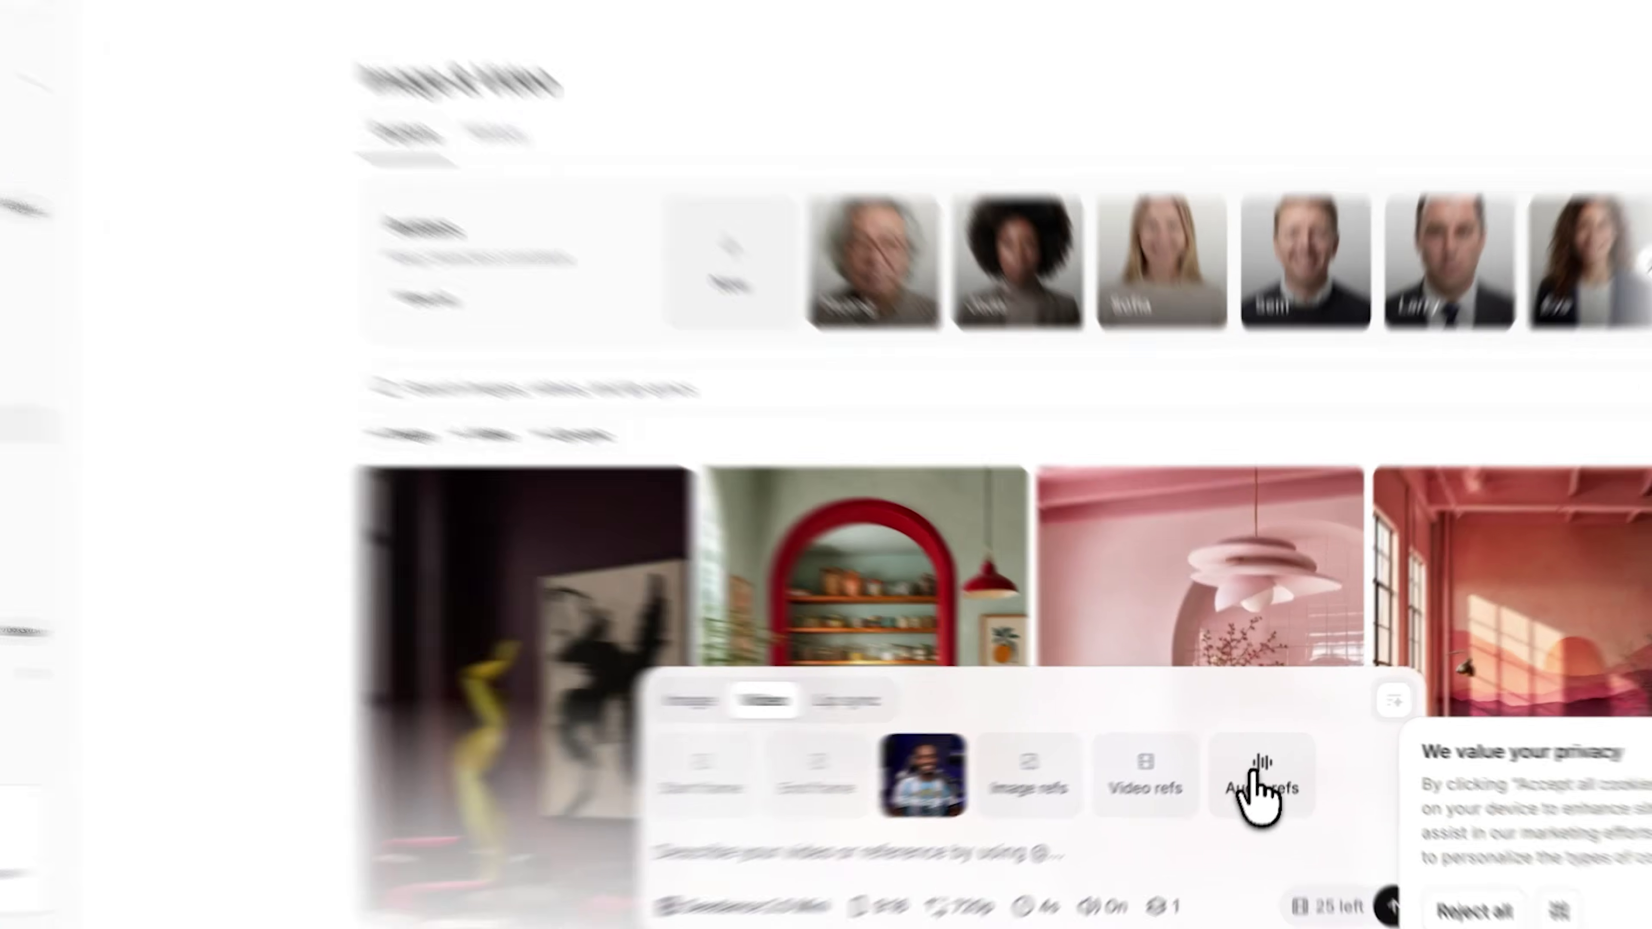
{"action": "left_click", "coordinate": [1261, 768]}
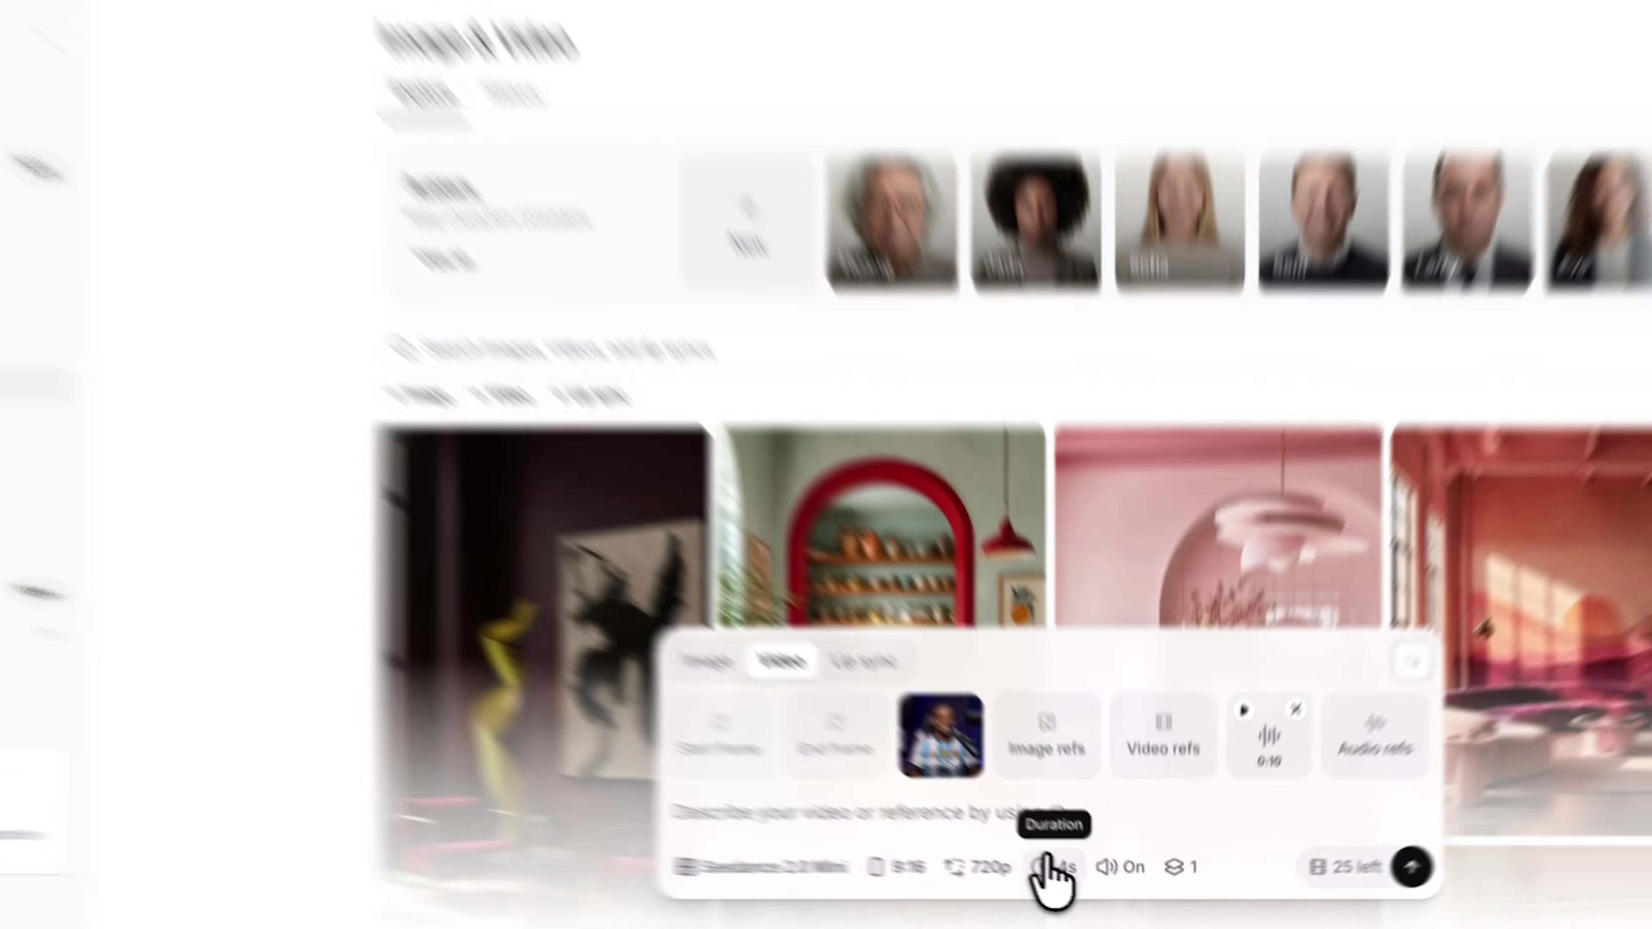
{"action": "left_click", "coordinate": [1070, 877]}
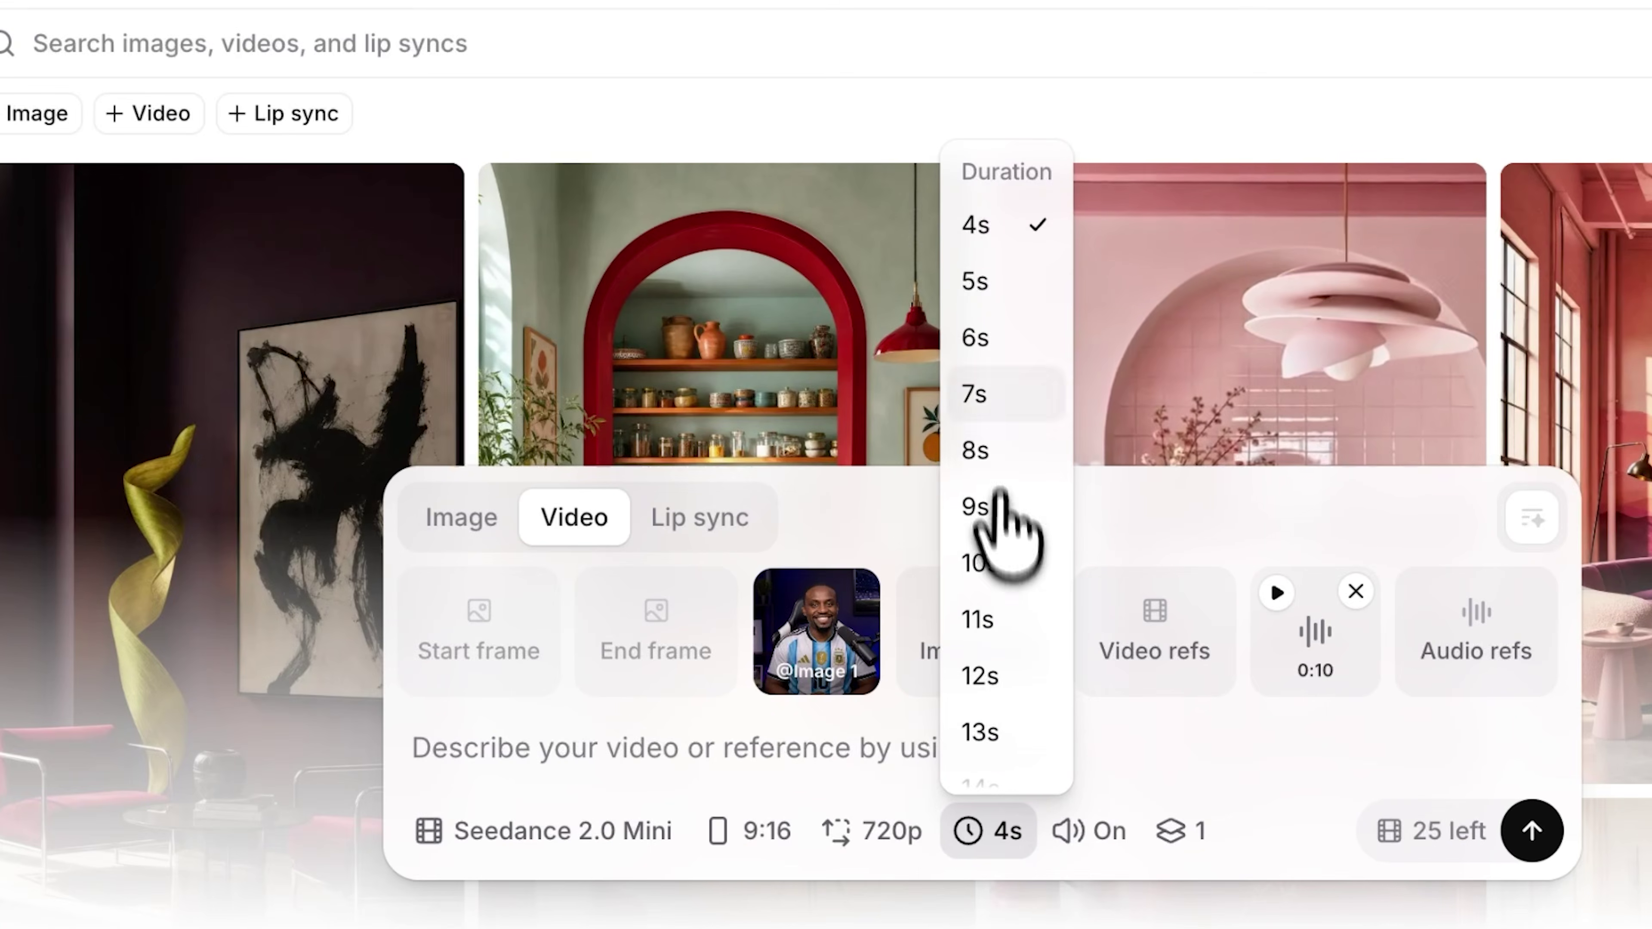
{"action": "left_click", "coordinate": [992, 449]}
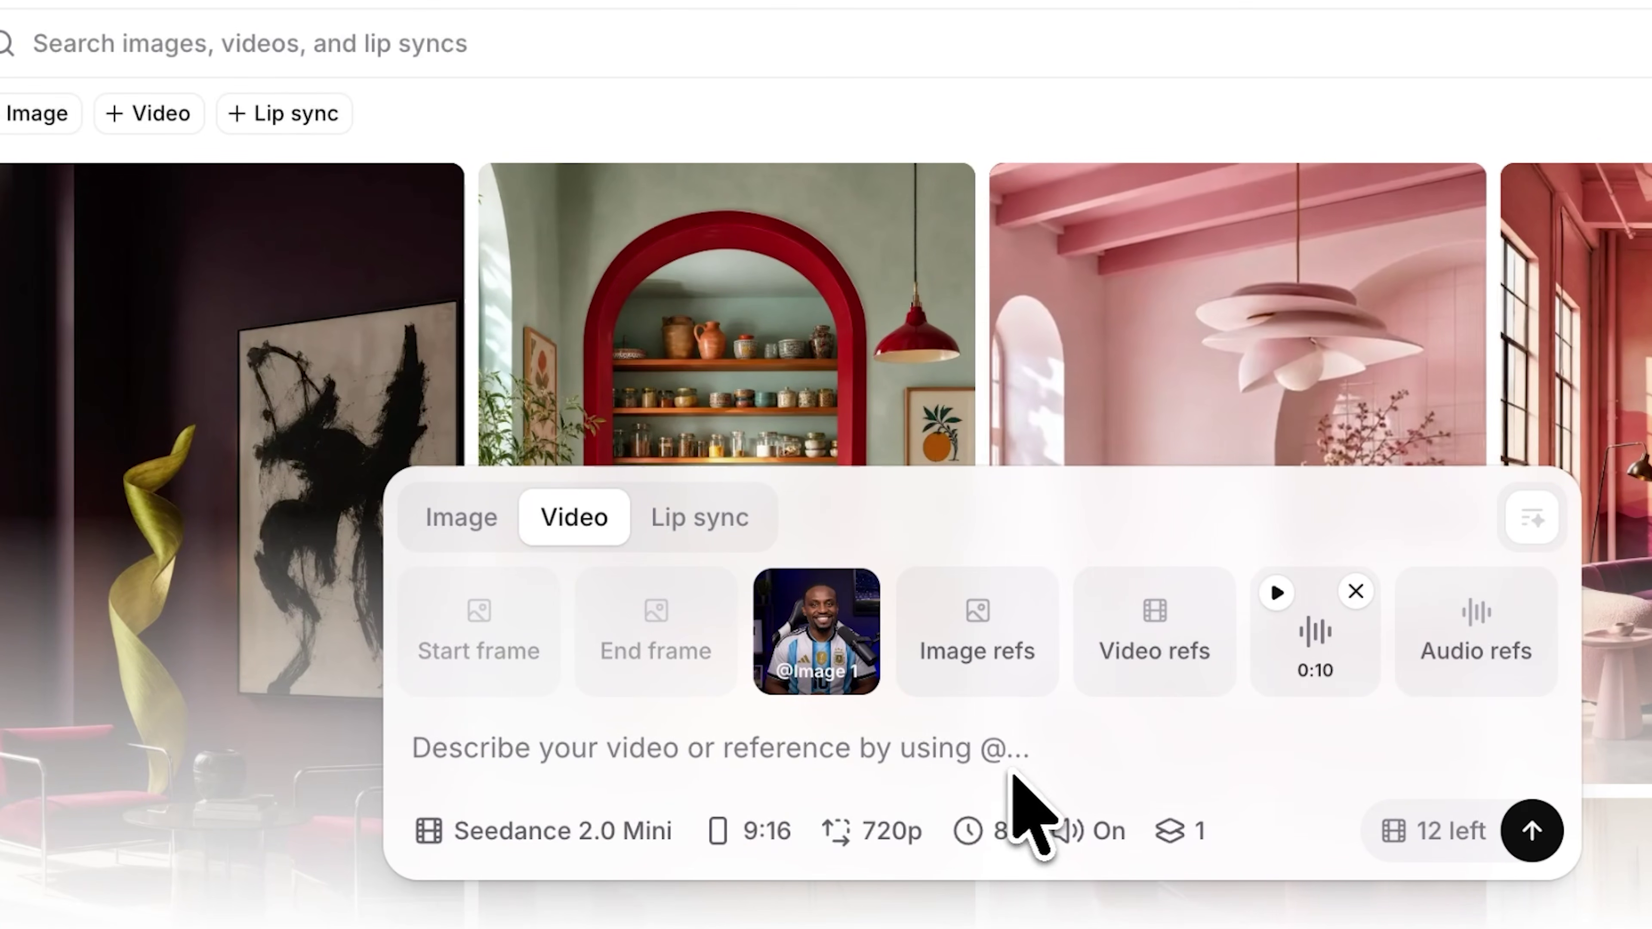
{"action": "left_click", "coordinate": [1002, 831]}
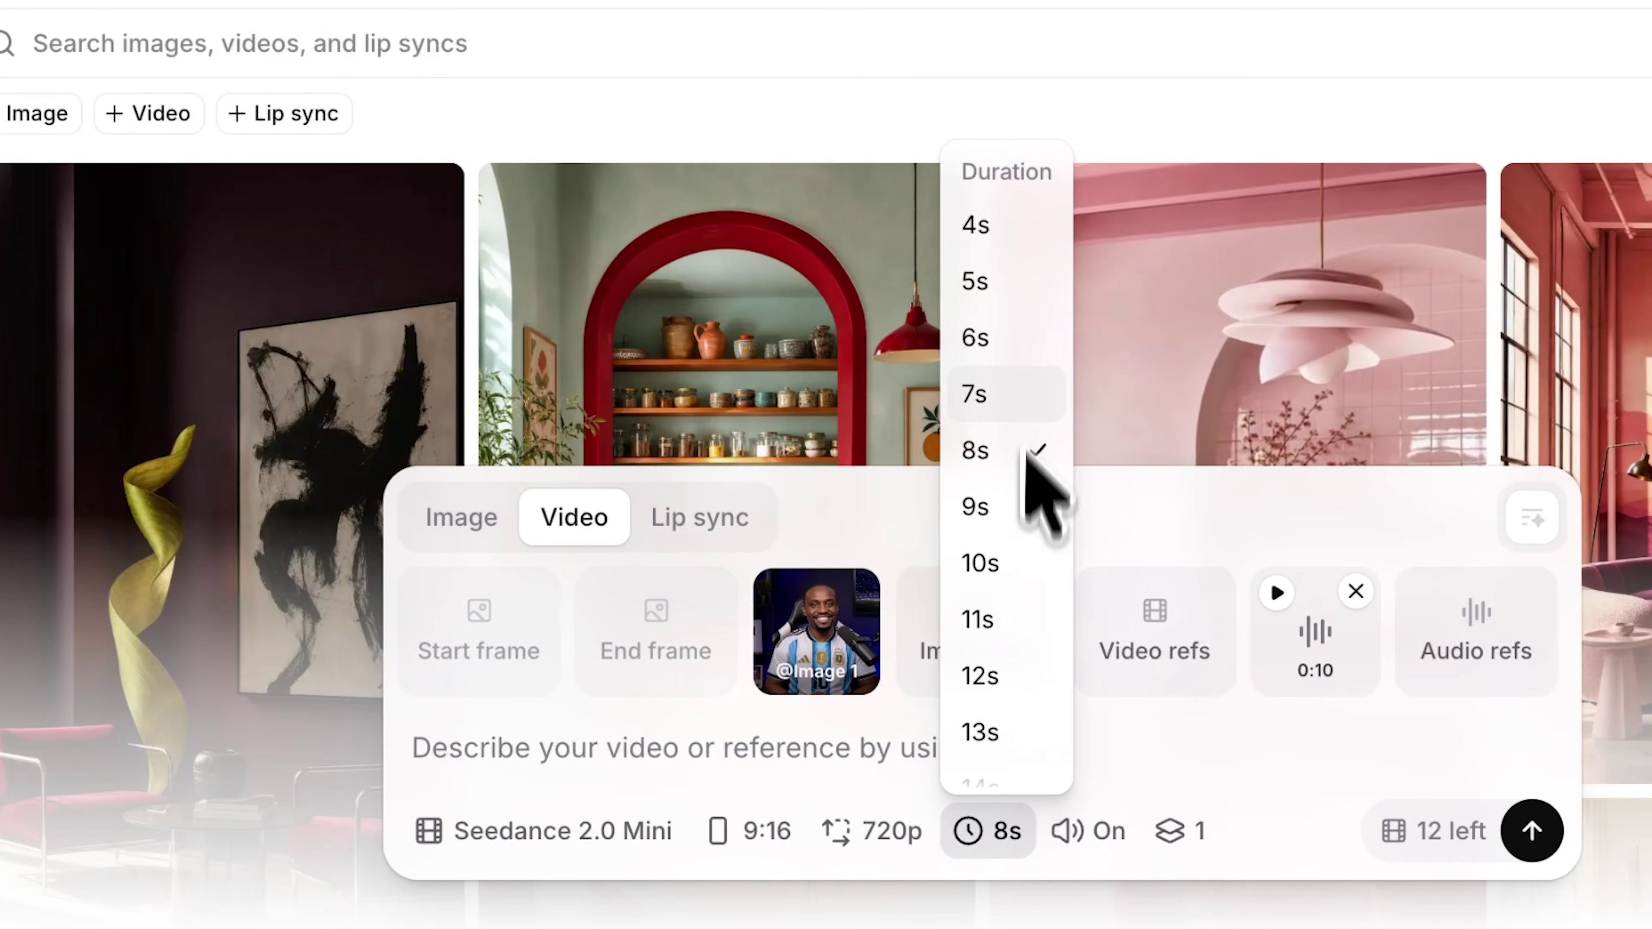
Paste the copied Post-Match Interview prompt as the video description.
{"action": "left_click", "coordinate": [1167, 749]}
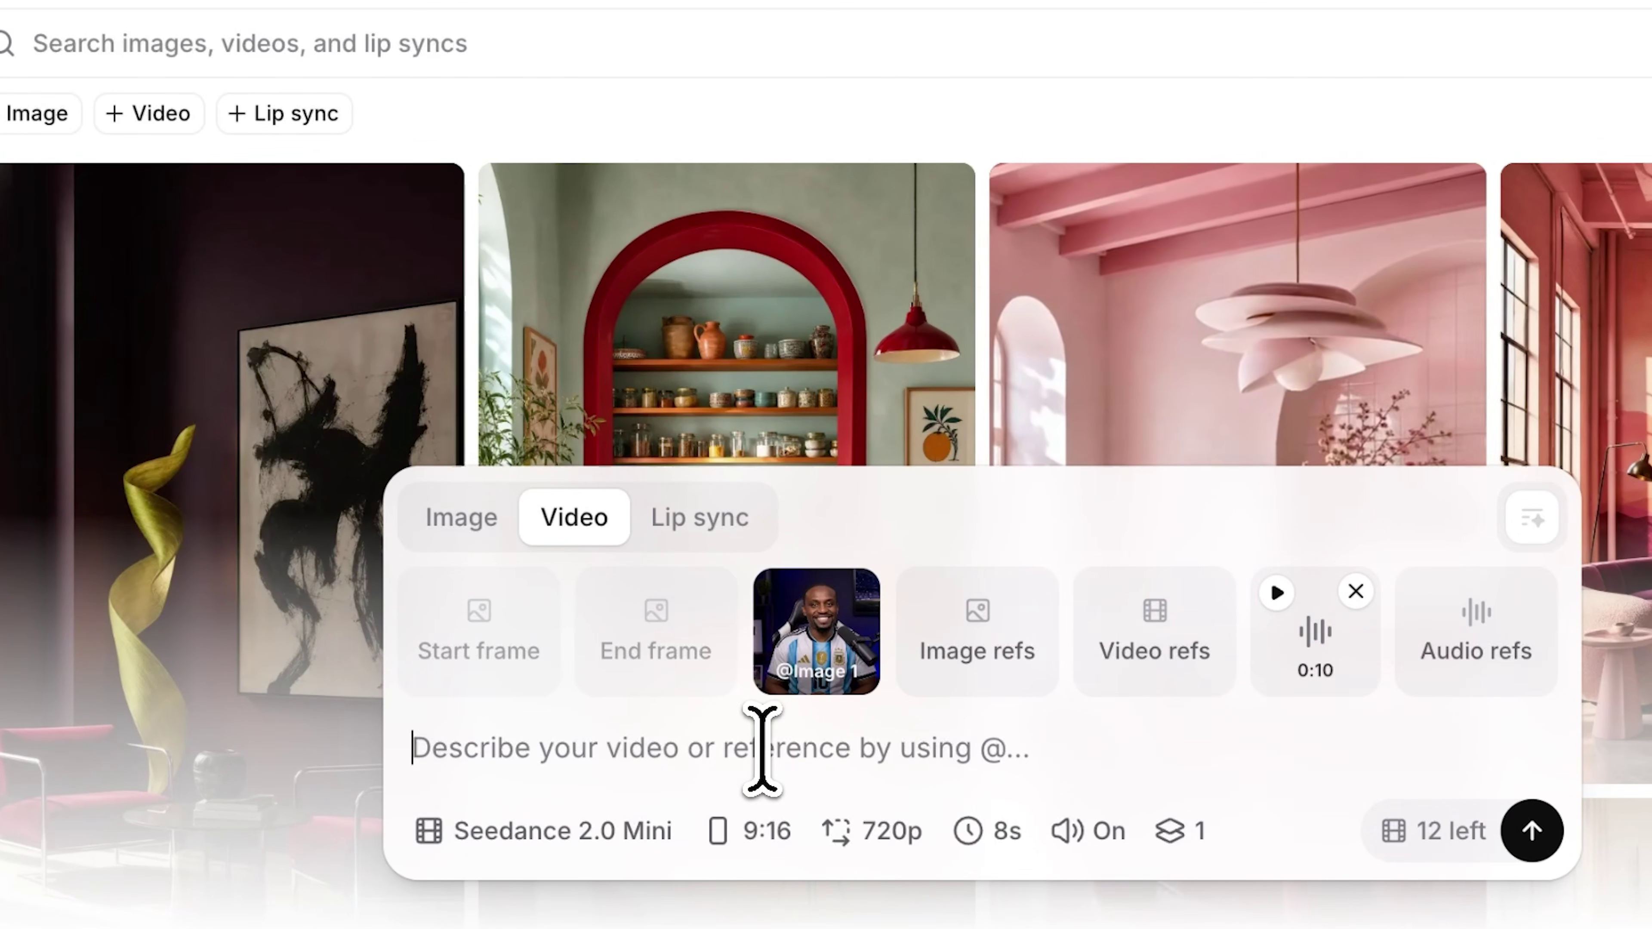
{"action": "key", "text": "ctrl+v"}
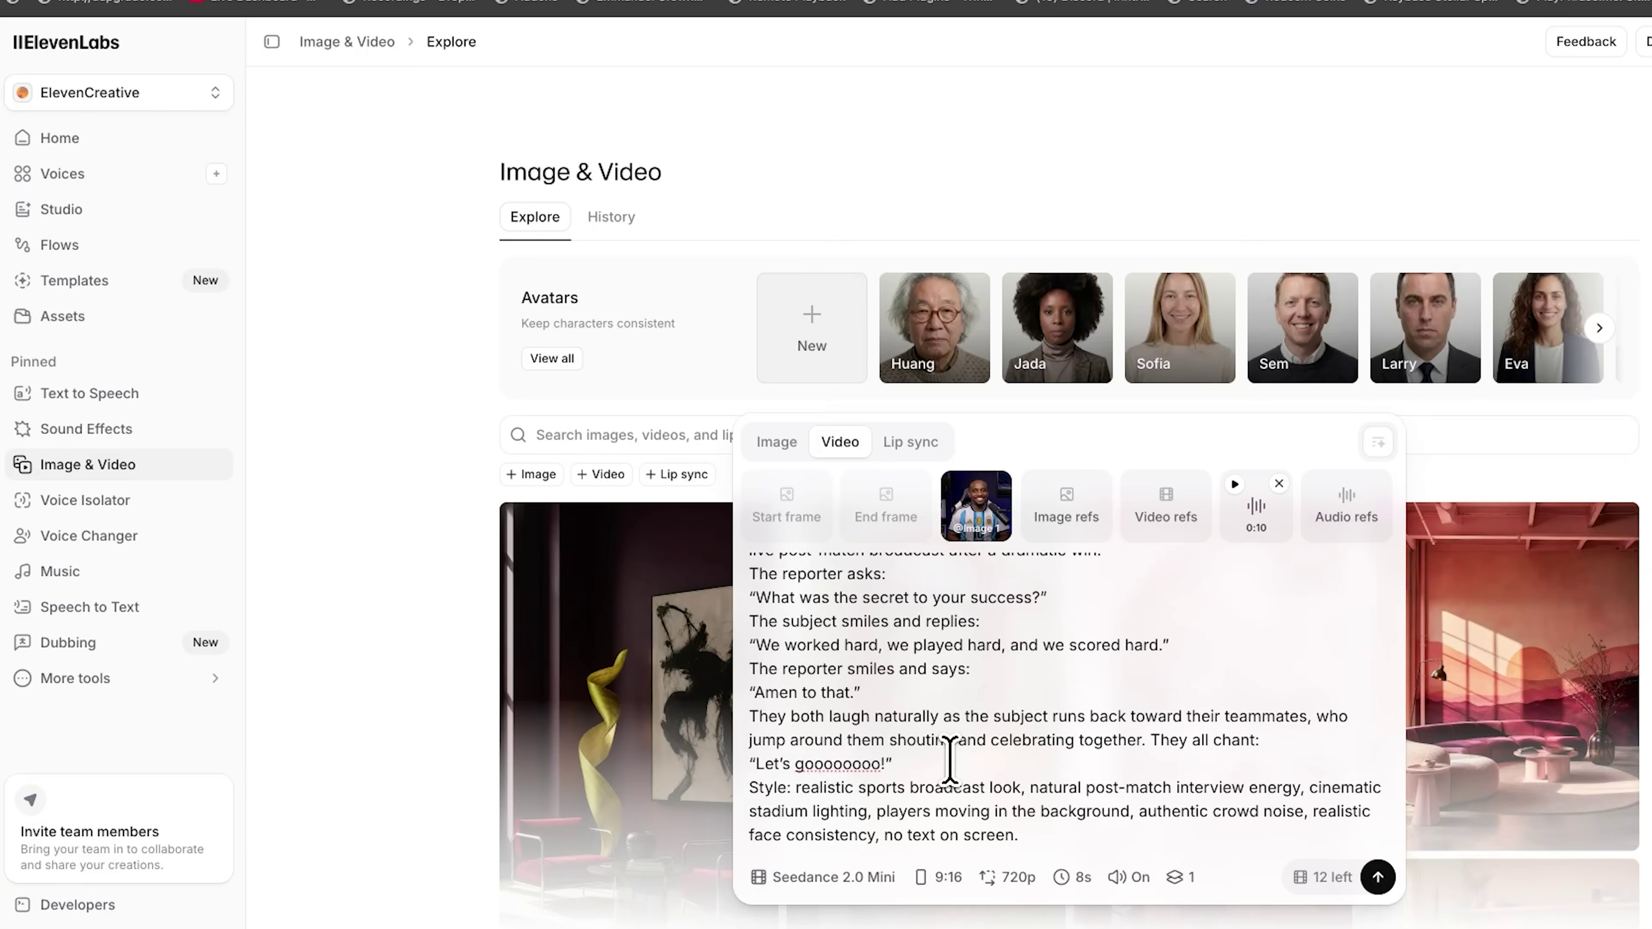
{"action": "scroll", "coordinate": [1181, 741], "scroll_direction": "down", "scroll_amount": 1}
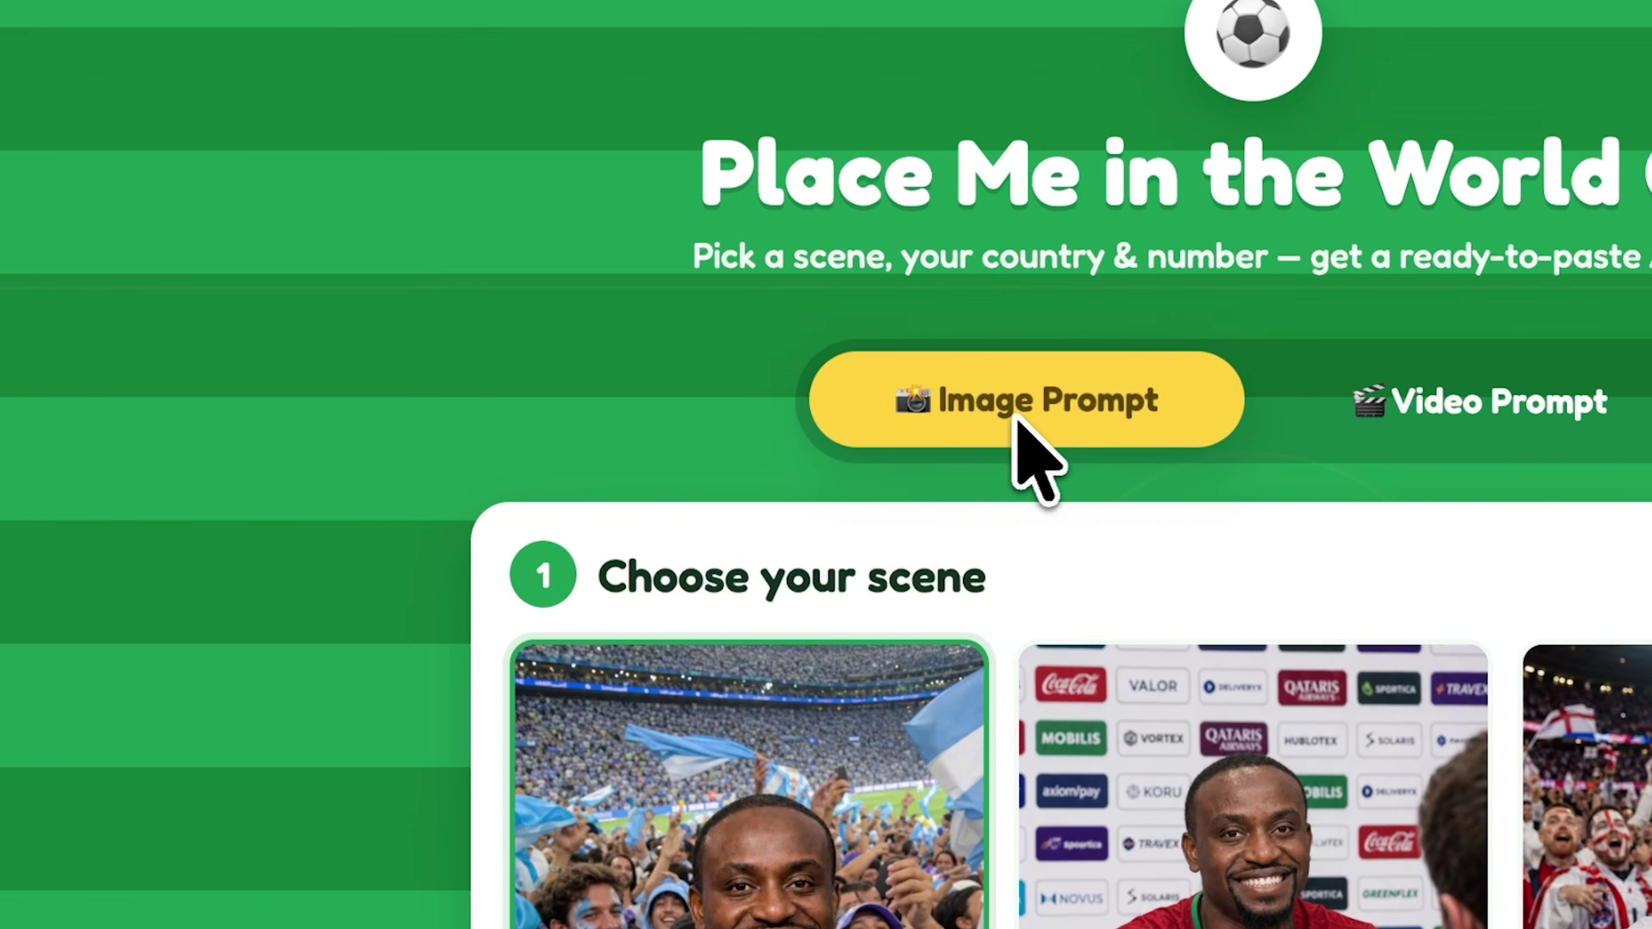
Copy the simple video prompt for the Crowd Selfie scene in Place Me in the World Cup, and switch to Grok Imagine.
{"action": "scroll", "coordinate": [1043, 517], "scroll_direction": "down", "scroll_amount": 5}
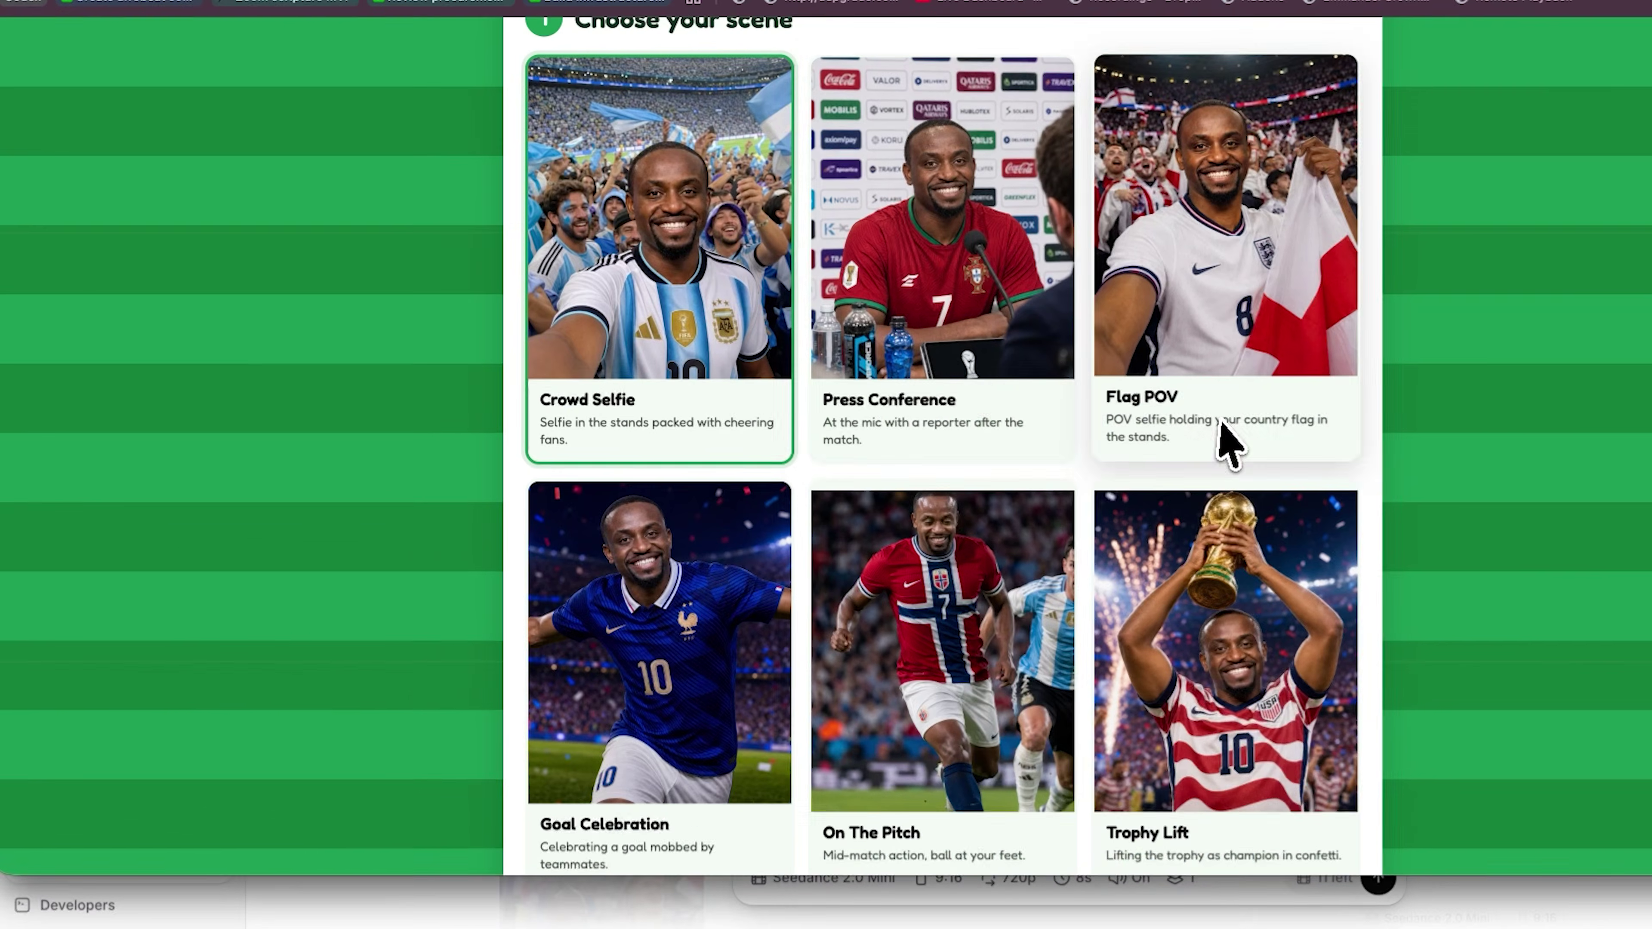
{"action": "scroll", "coordinate": [689, 468], "scroll_direction": "down", "scroll_amount": 10}
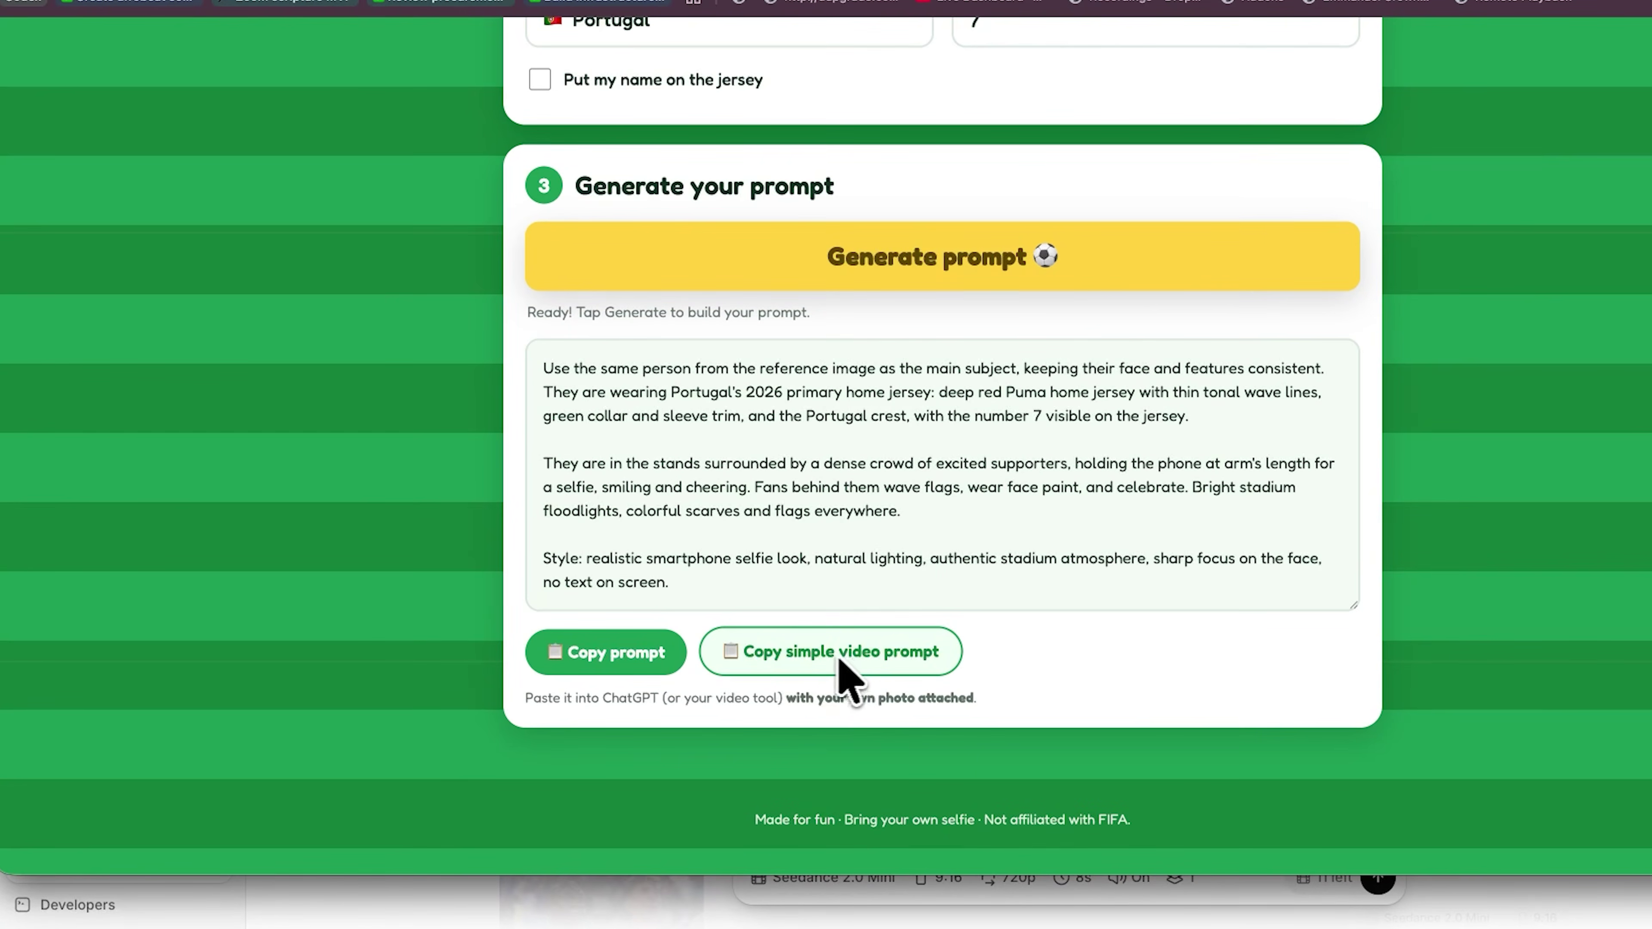
{"action": "left_click", "coordinate": [890, 667]}
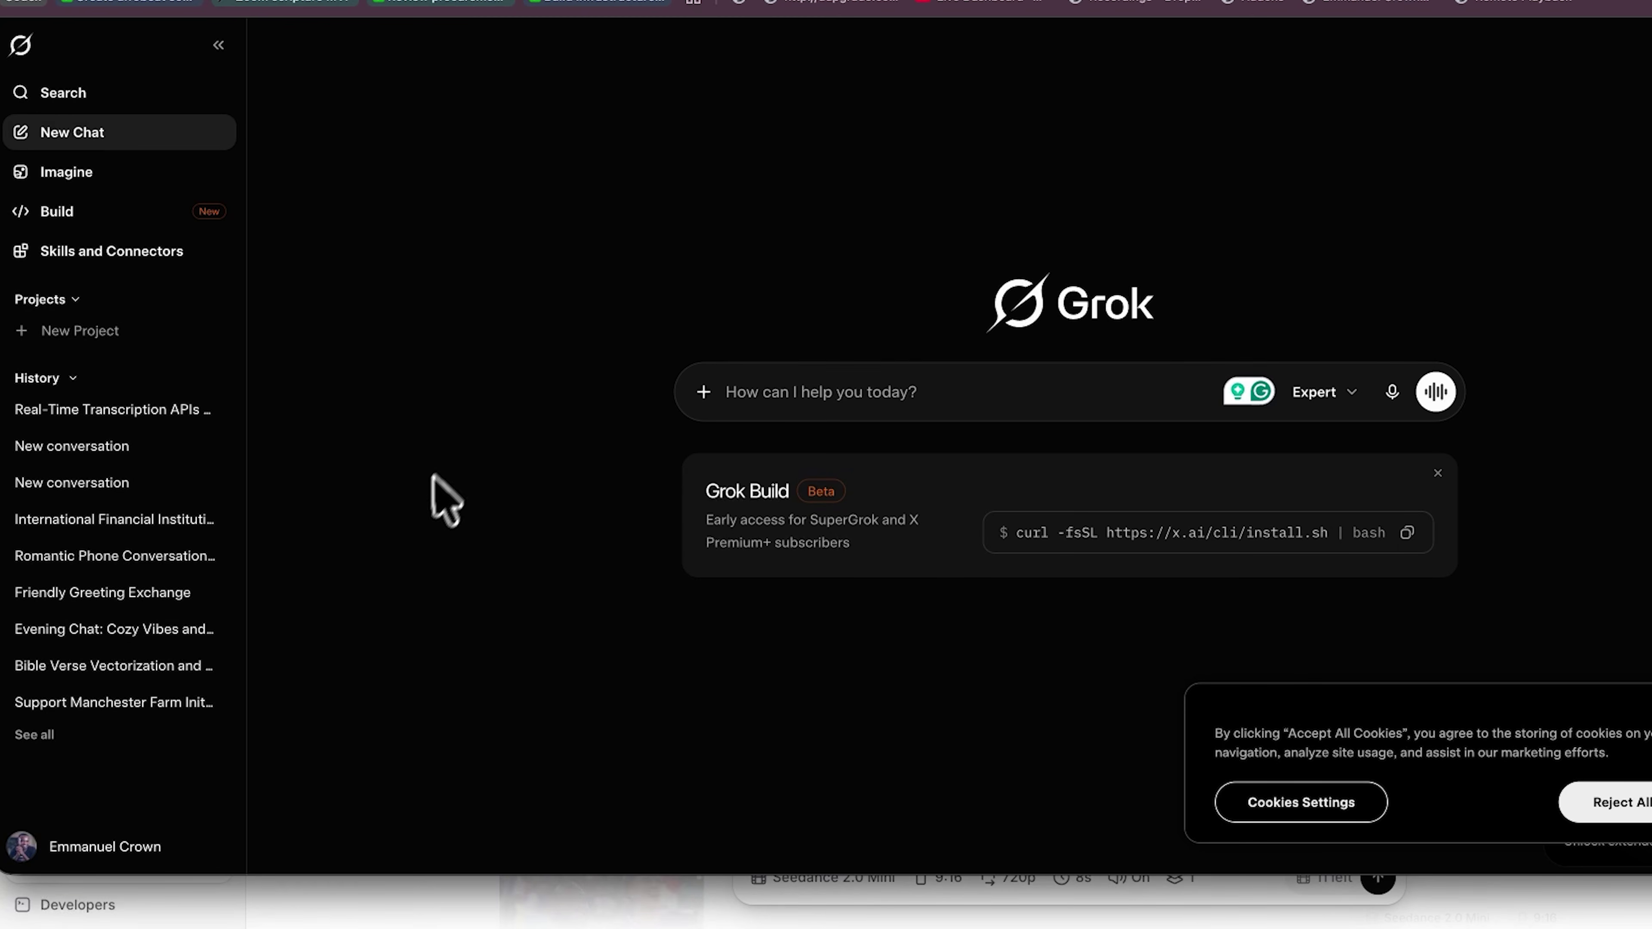
{"action": "left_click", "coordinate": [111, 171]}
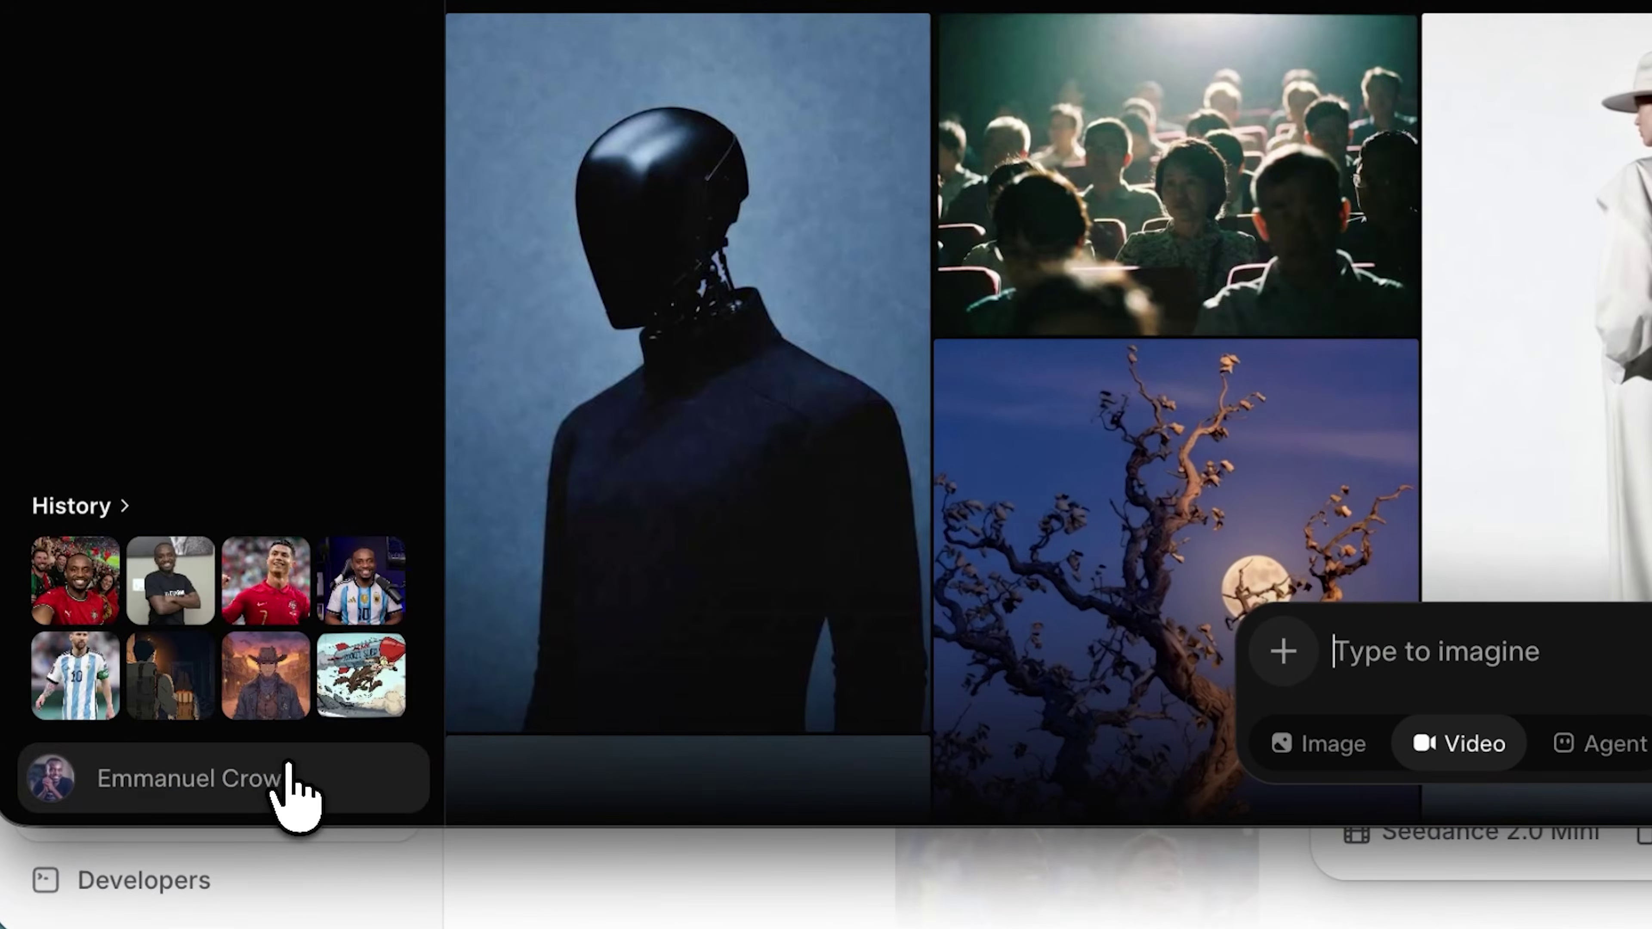
View Grok's upgrade plans and read the trial terms of the SuperGrok plan.
{"action": "left_click", "coordinate": [288, 771]}
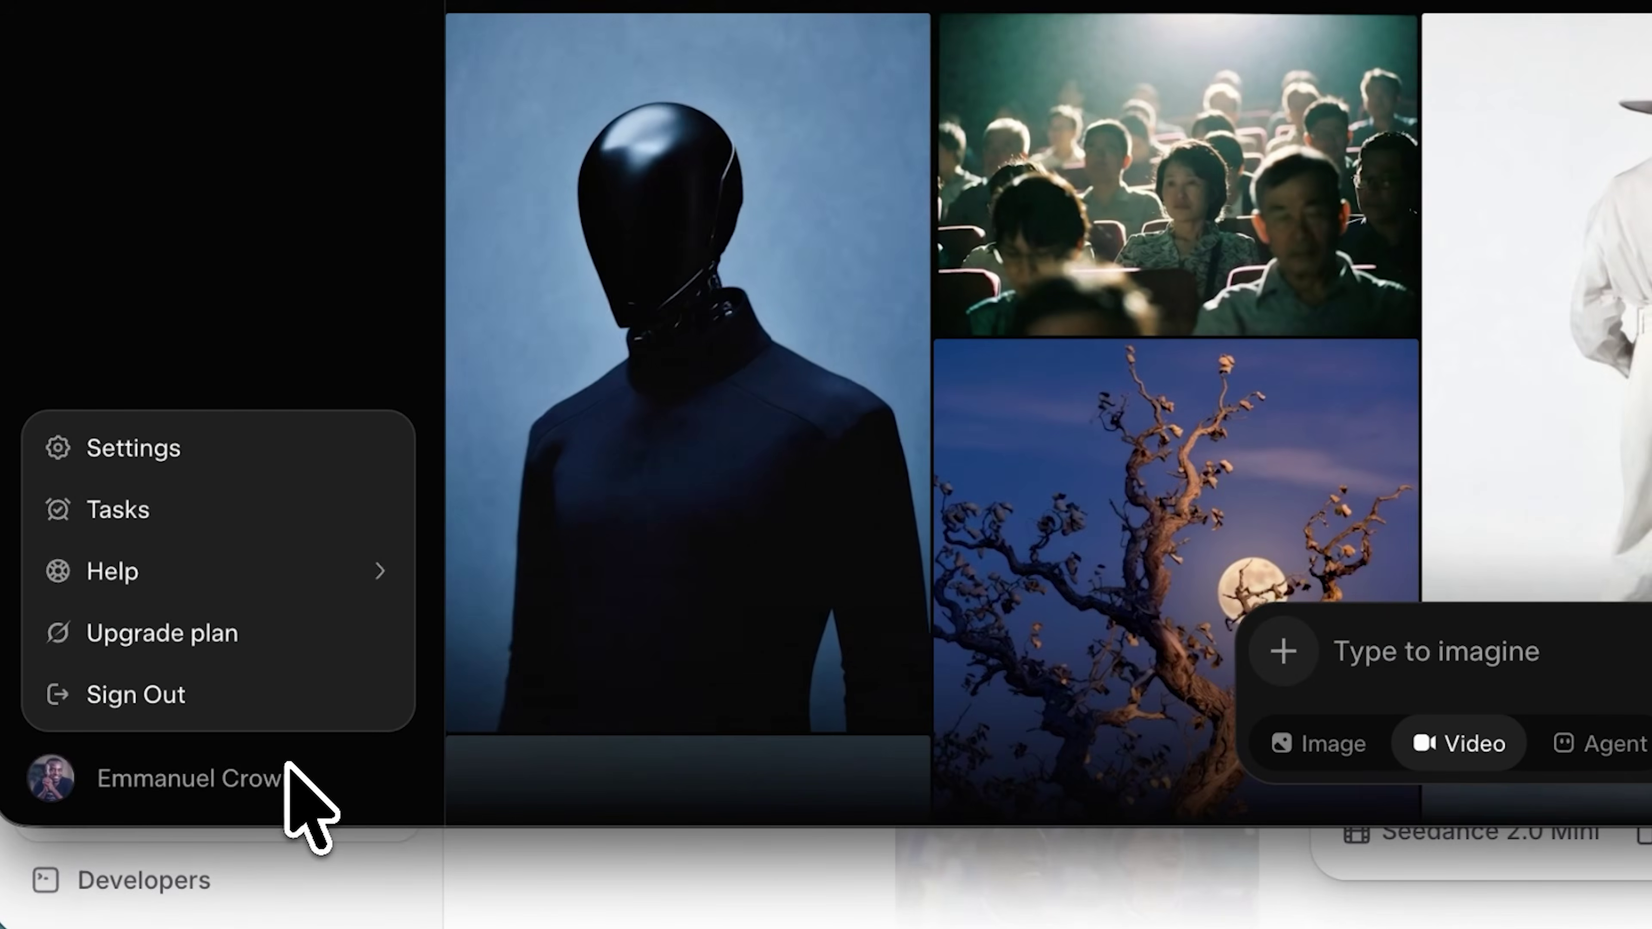
{"action": "left_click", "coordinate": [255, 630]}
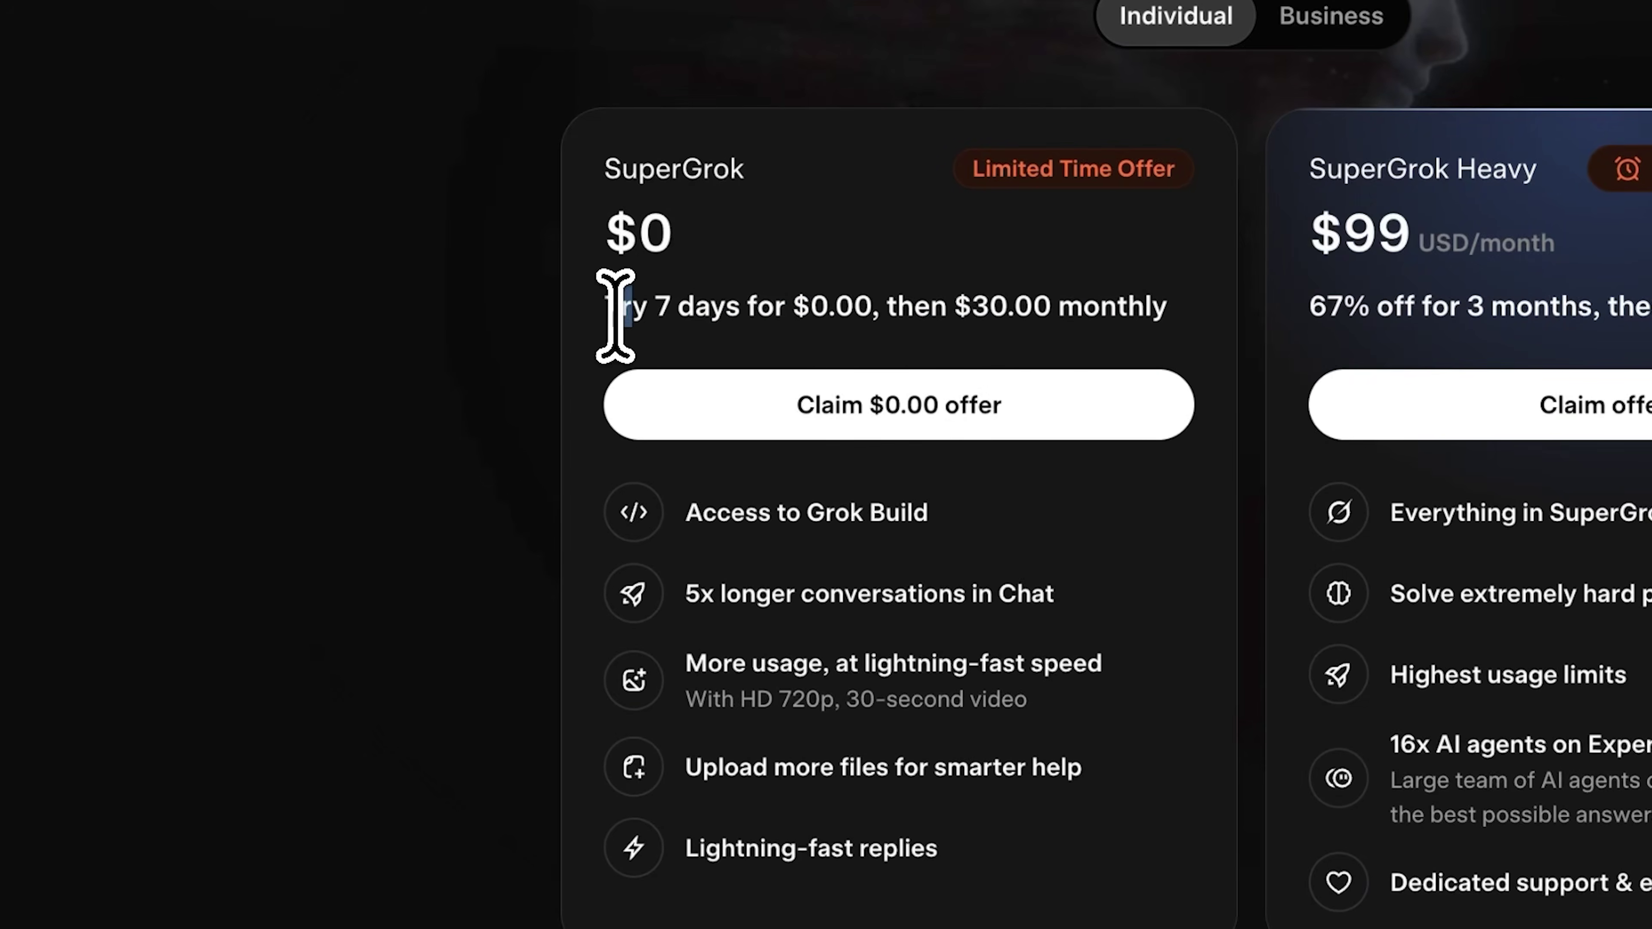
{"action": "left_click_drag", "start_coordinate": [614, 316], "coordinate": [1125, 316]}
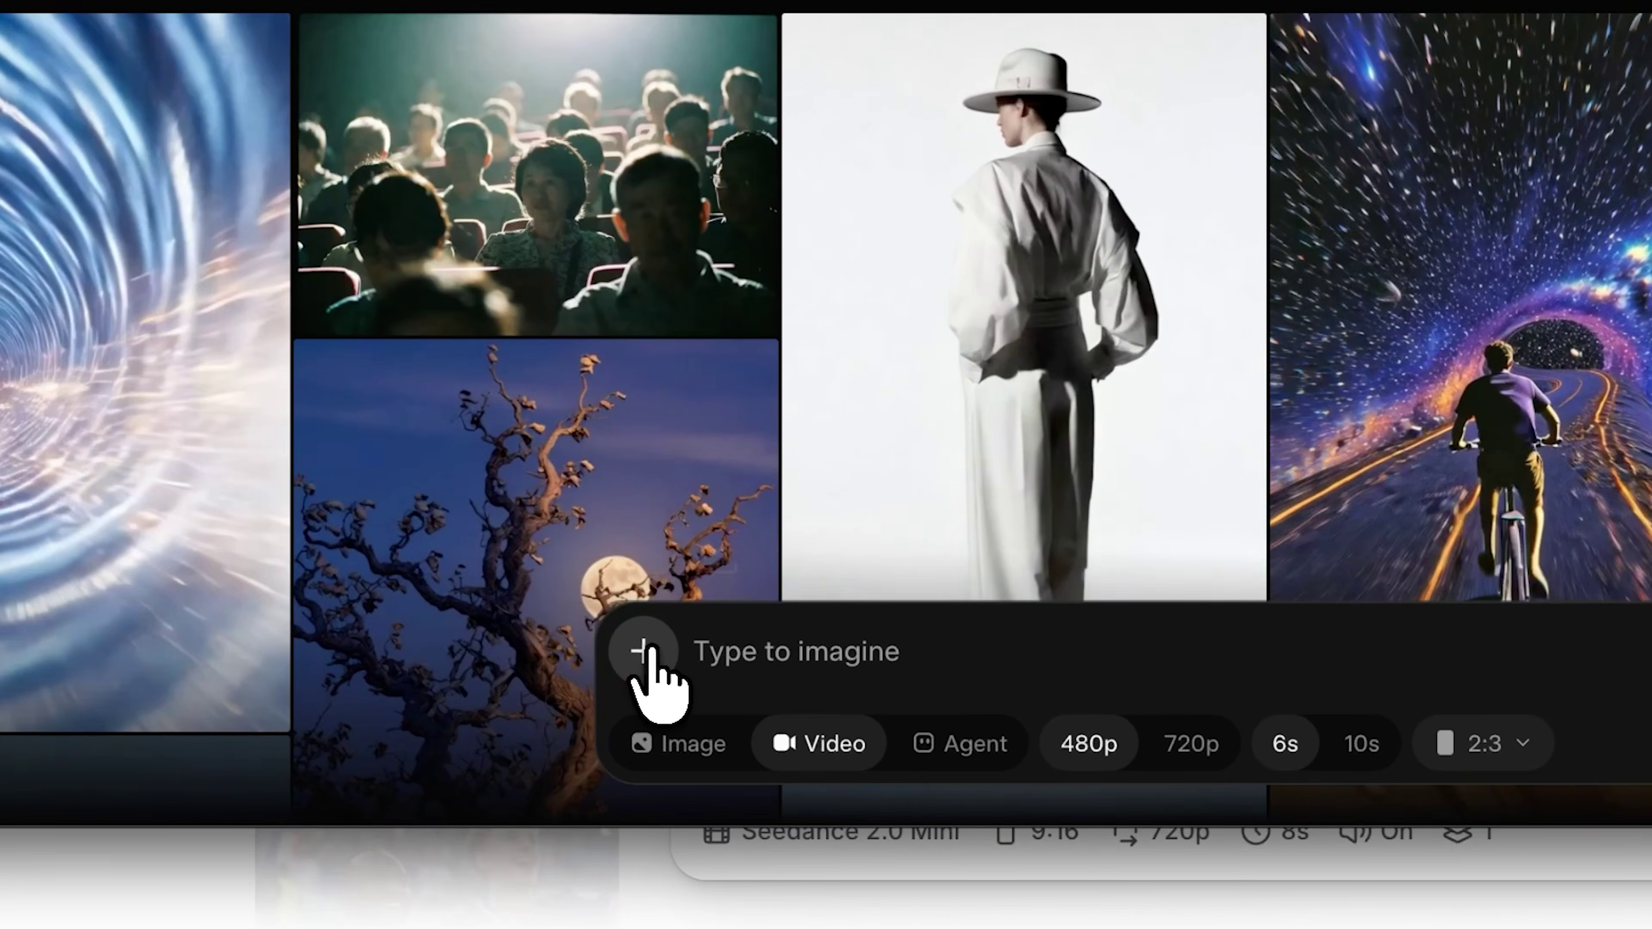
Attach the Portugal stadium selfie as the reference image for the video and preview it at full size.
{"action": "left_click", "coordinate": [644, 651]}
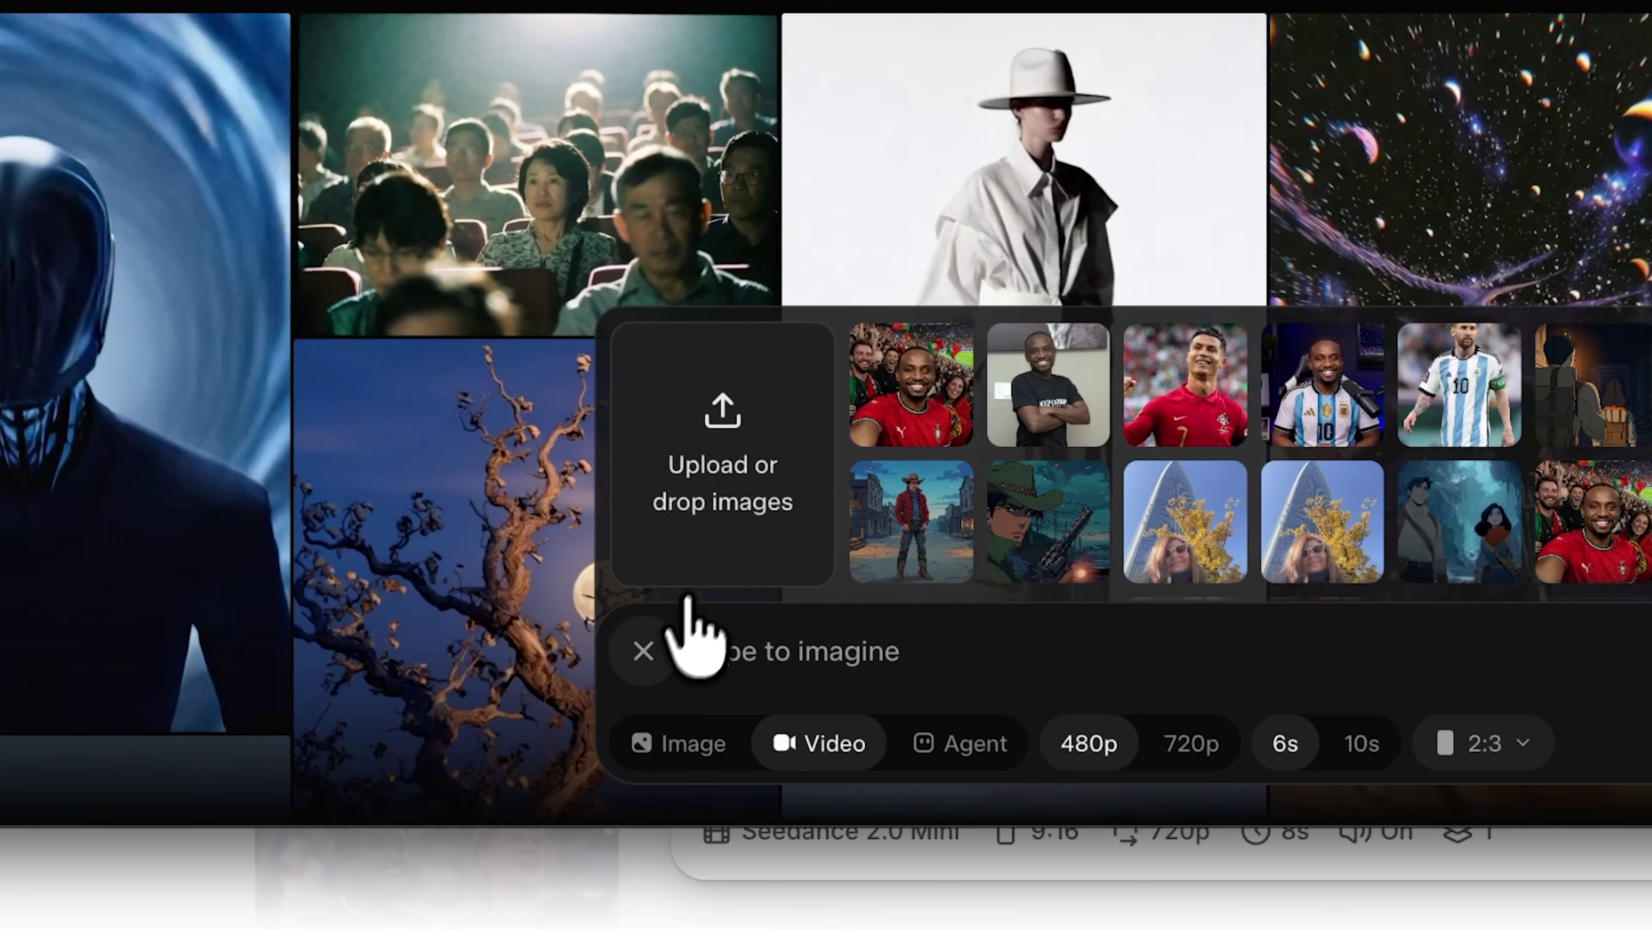
{"action": "left_click", "coordinate": [909, 394]}
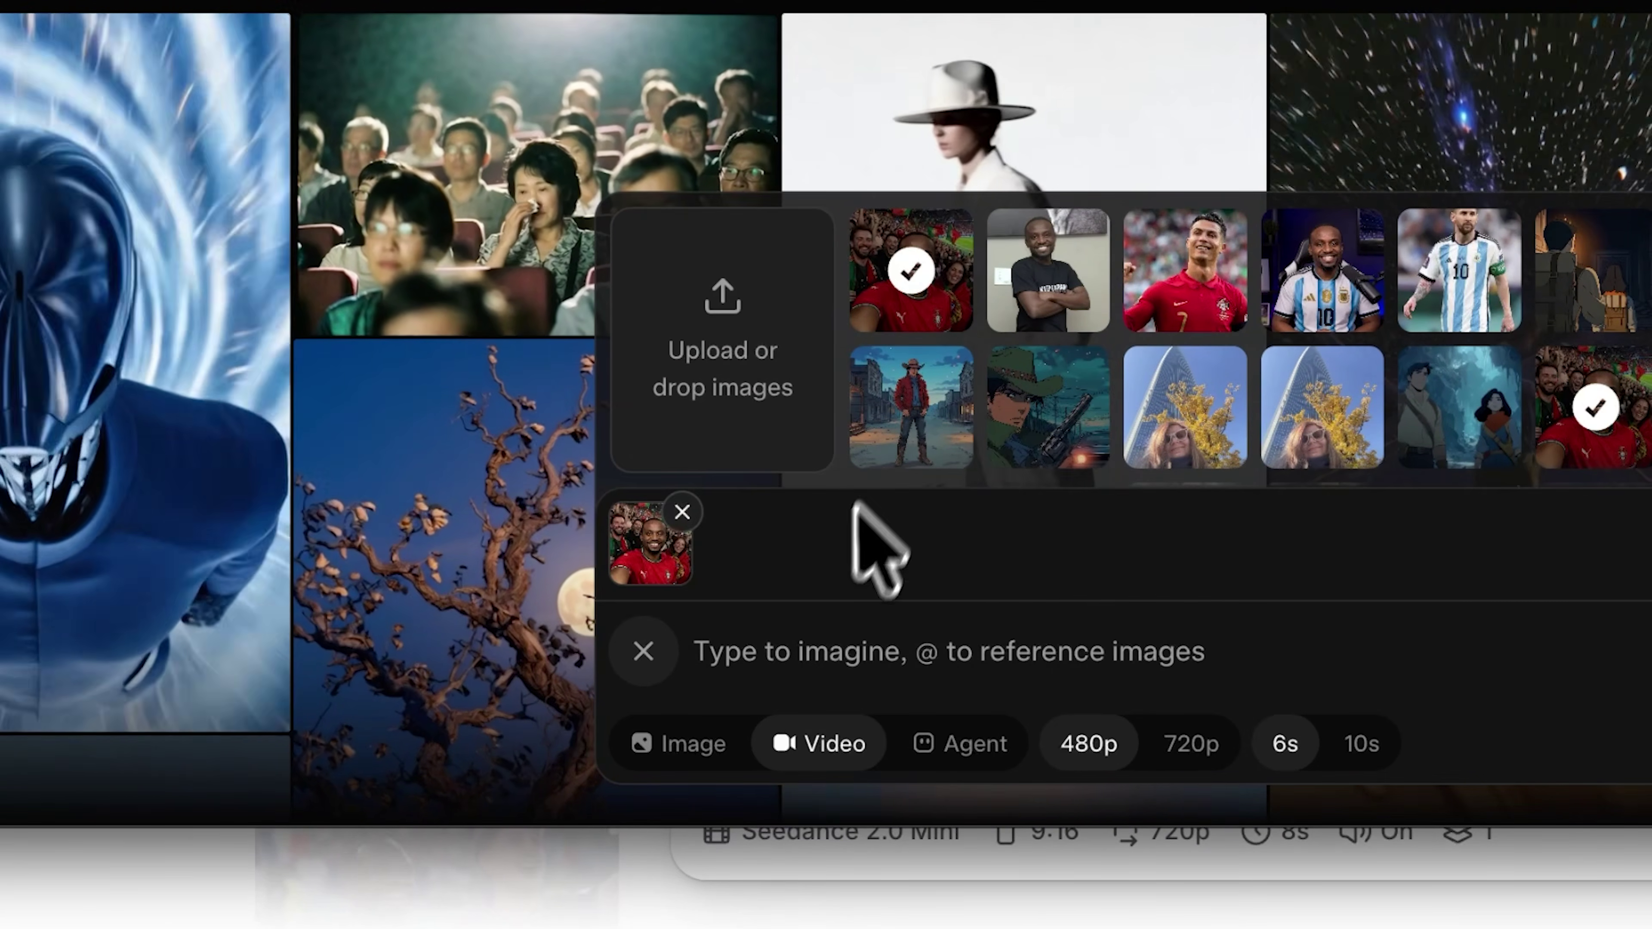
{"action": "mouse_move", "coordinate": [643, 564]}
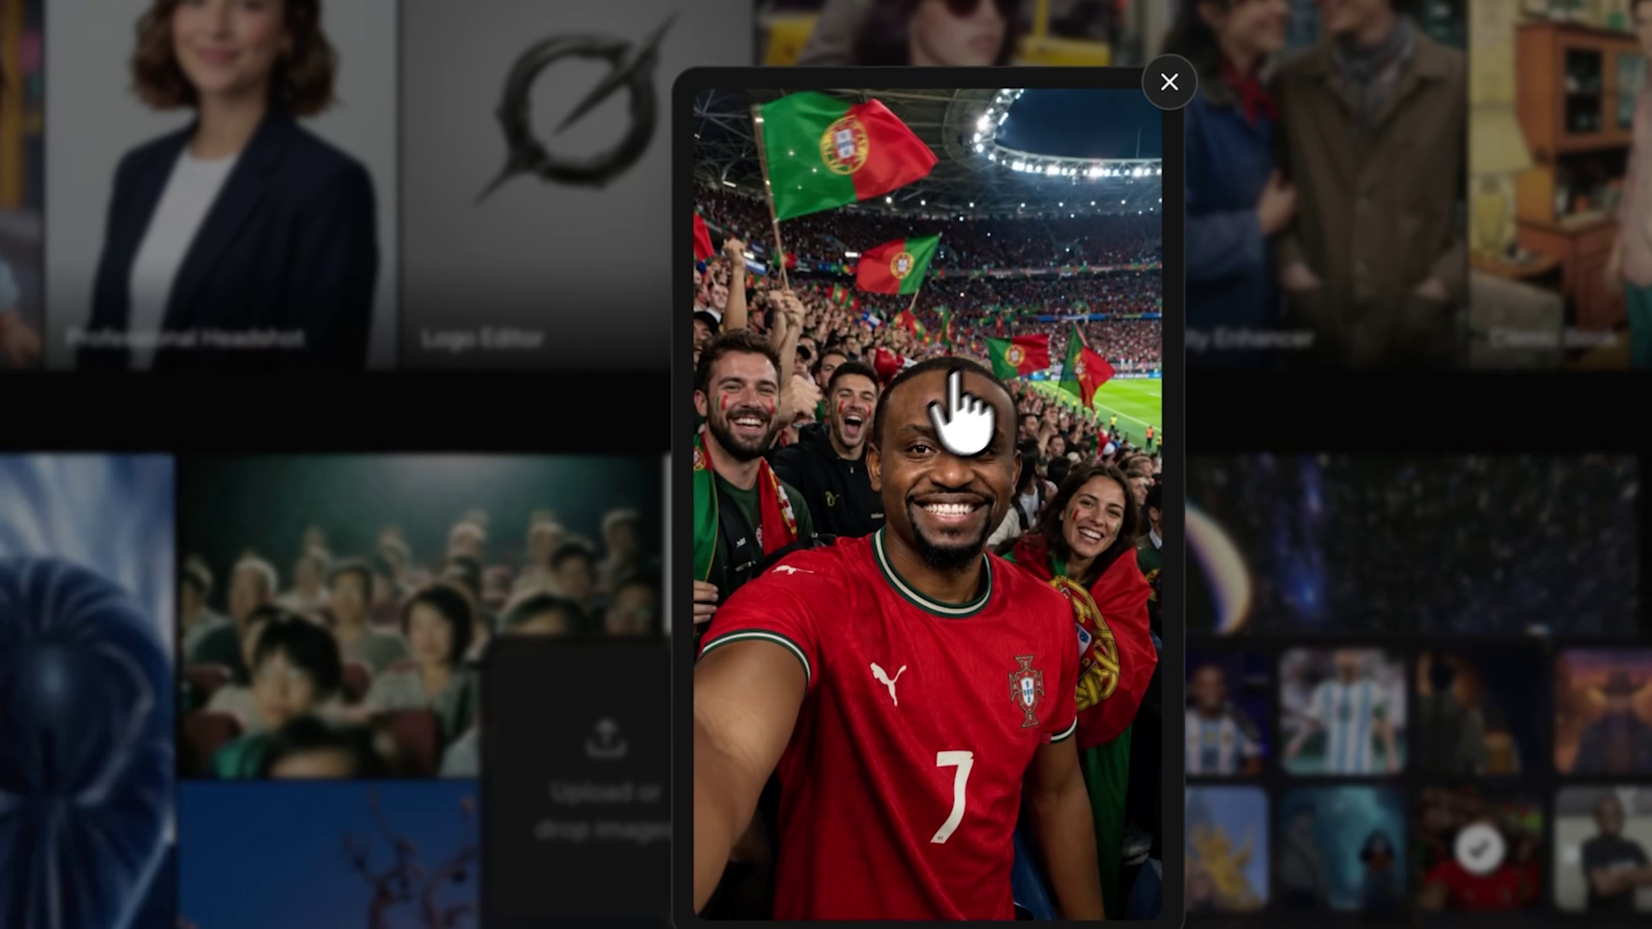
{"action": "left_click", "coordinate": [1169, 83]}
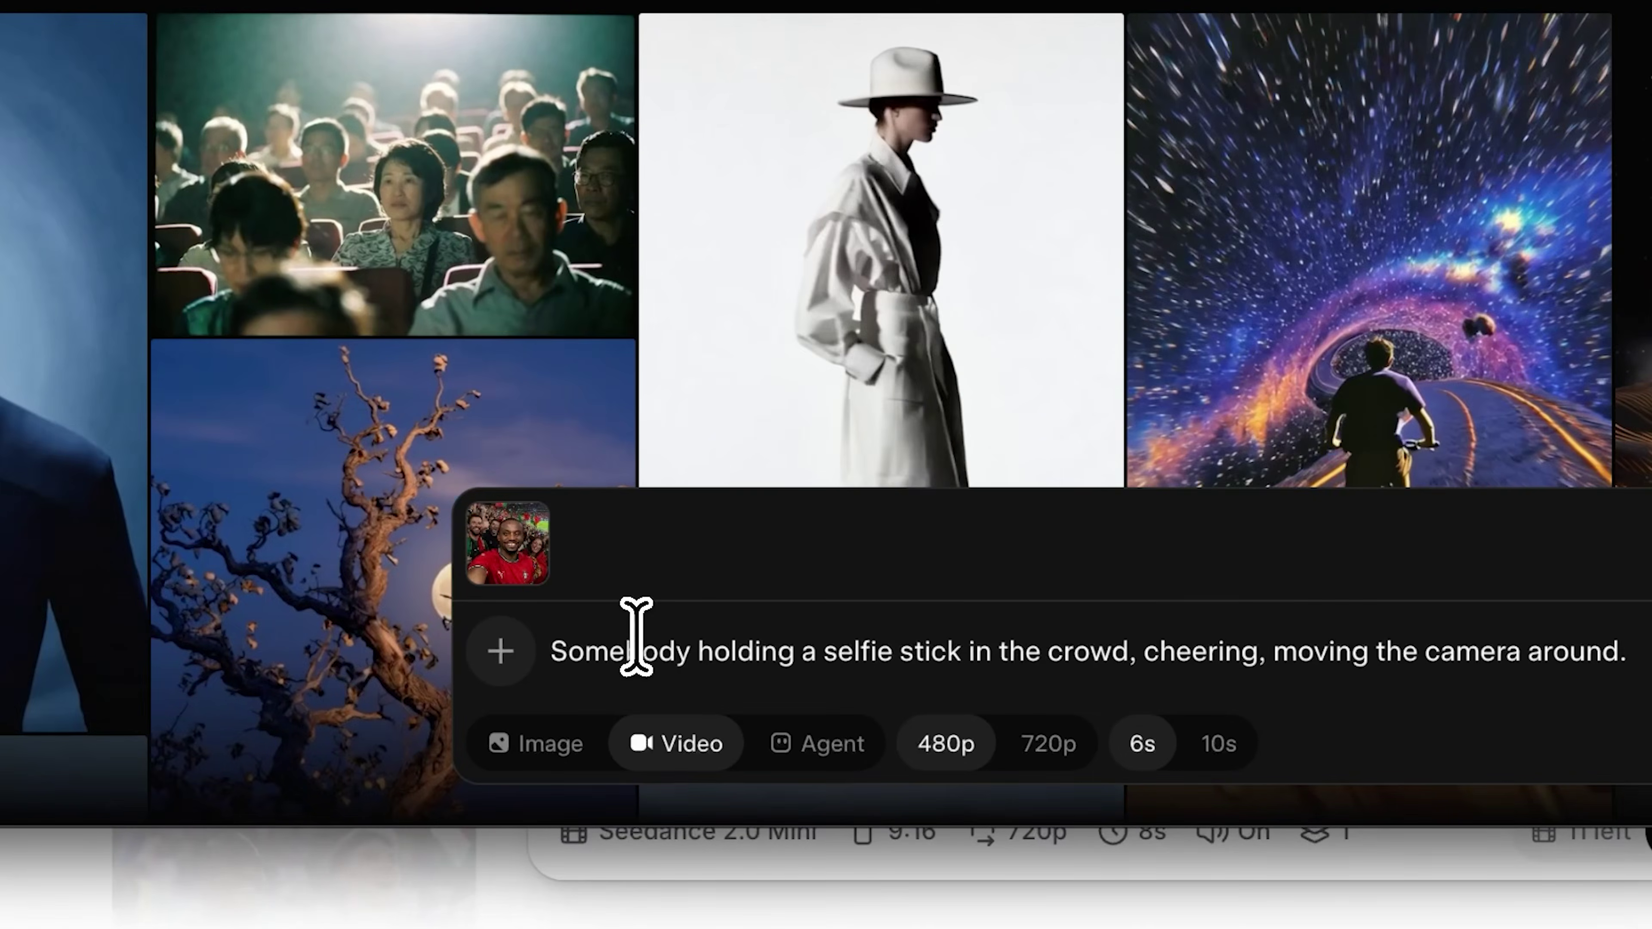
Replace "Somebody" in the selfie-stick prompt with a reference to Image 1 and submit the video generation.
{"action": "key", "text": "BackSpace"}
{"action": "type", "text": "@"}
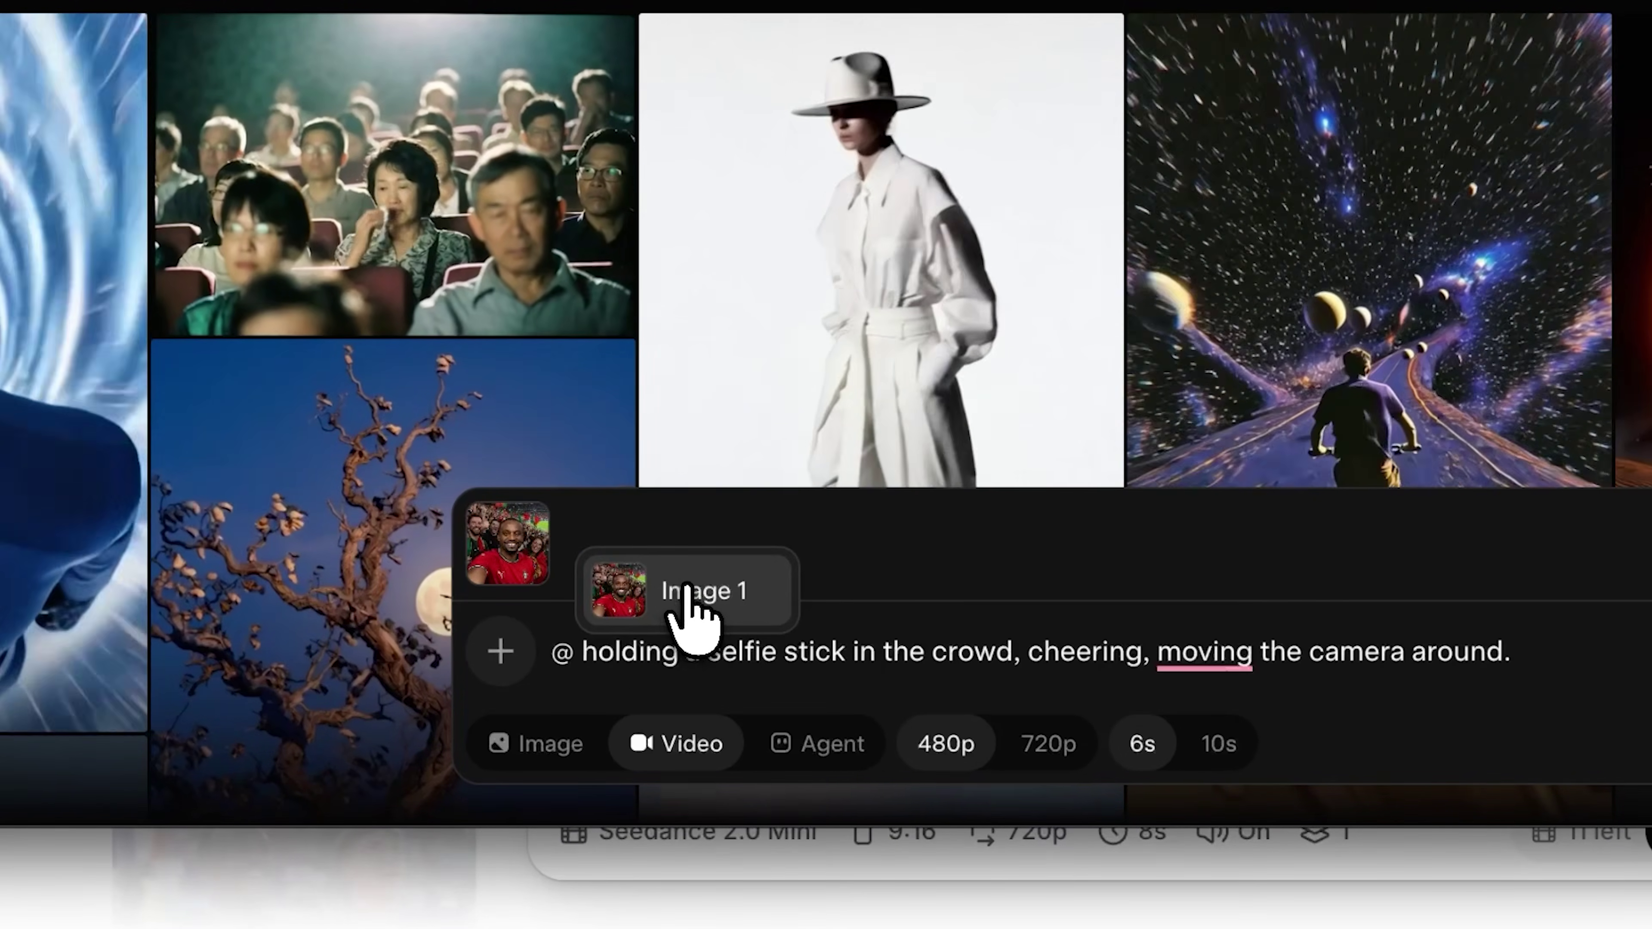
{"action": "left_click", "coordinate": [687, 589]}
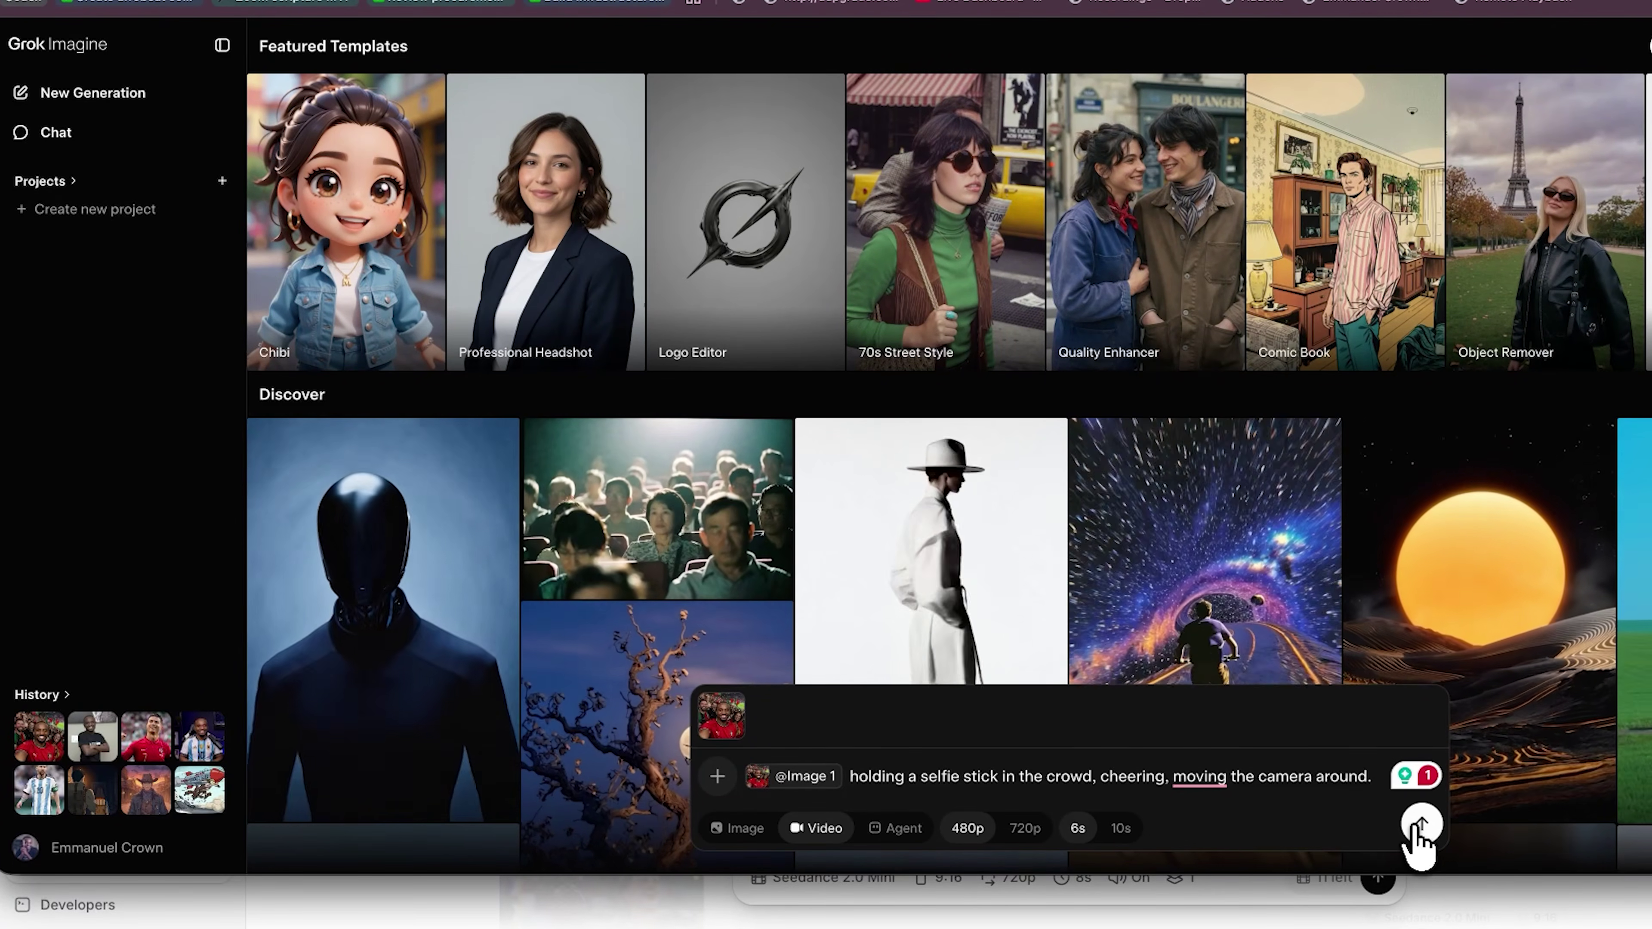
{"action": "left_click", "coordinate": [1420, 825]}
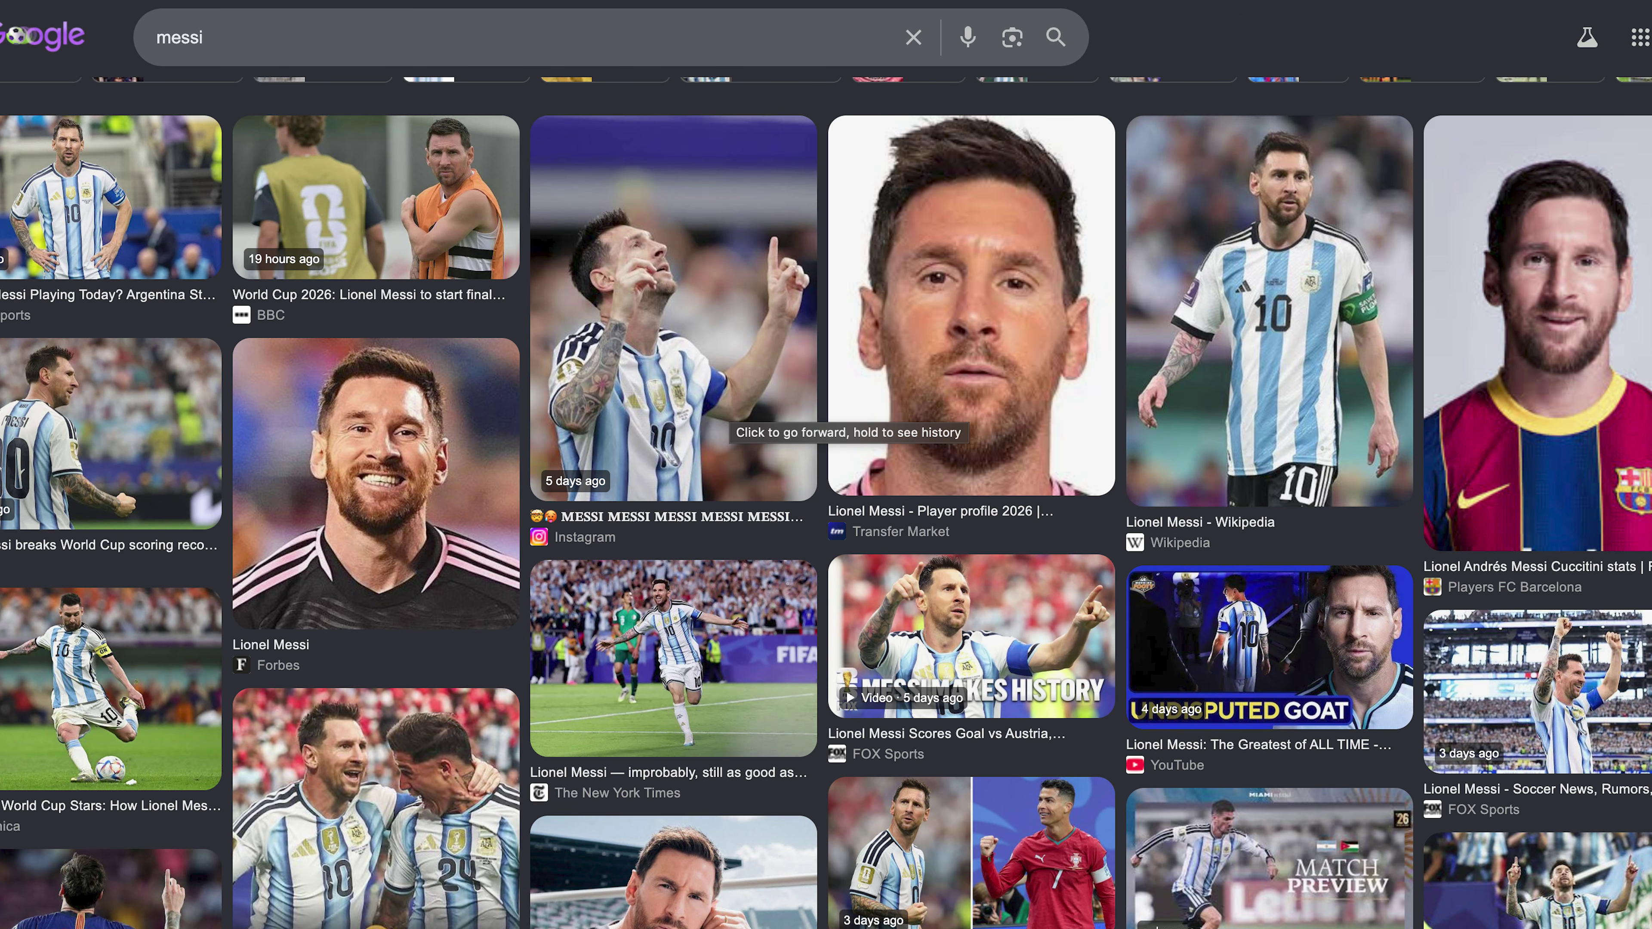
Switch to Grok Imagine and attach the photo of Messi in the Argentina jersey as the reference image.
{"action": "left_click", "coordinate": [92, 15]}
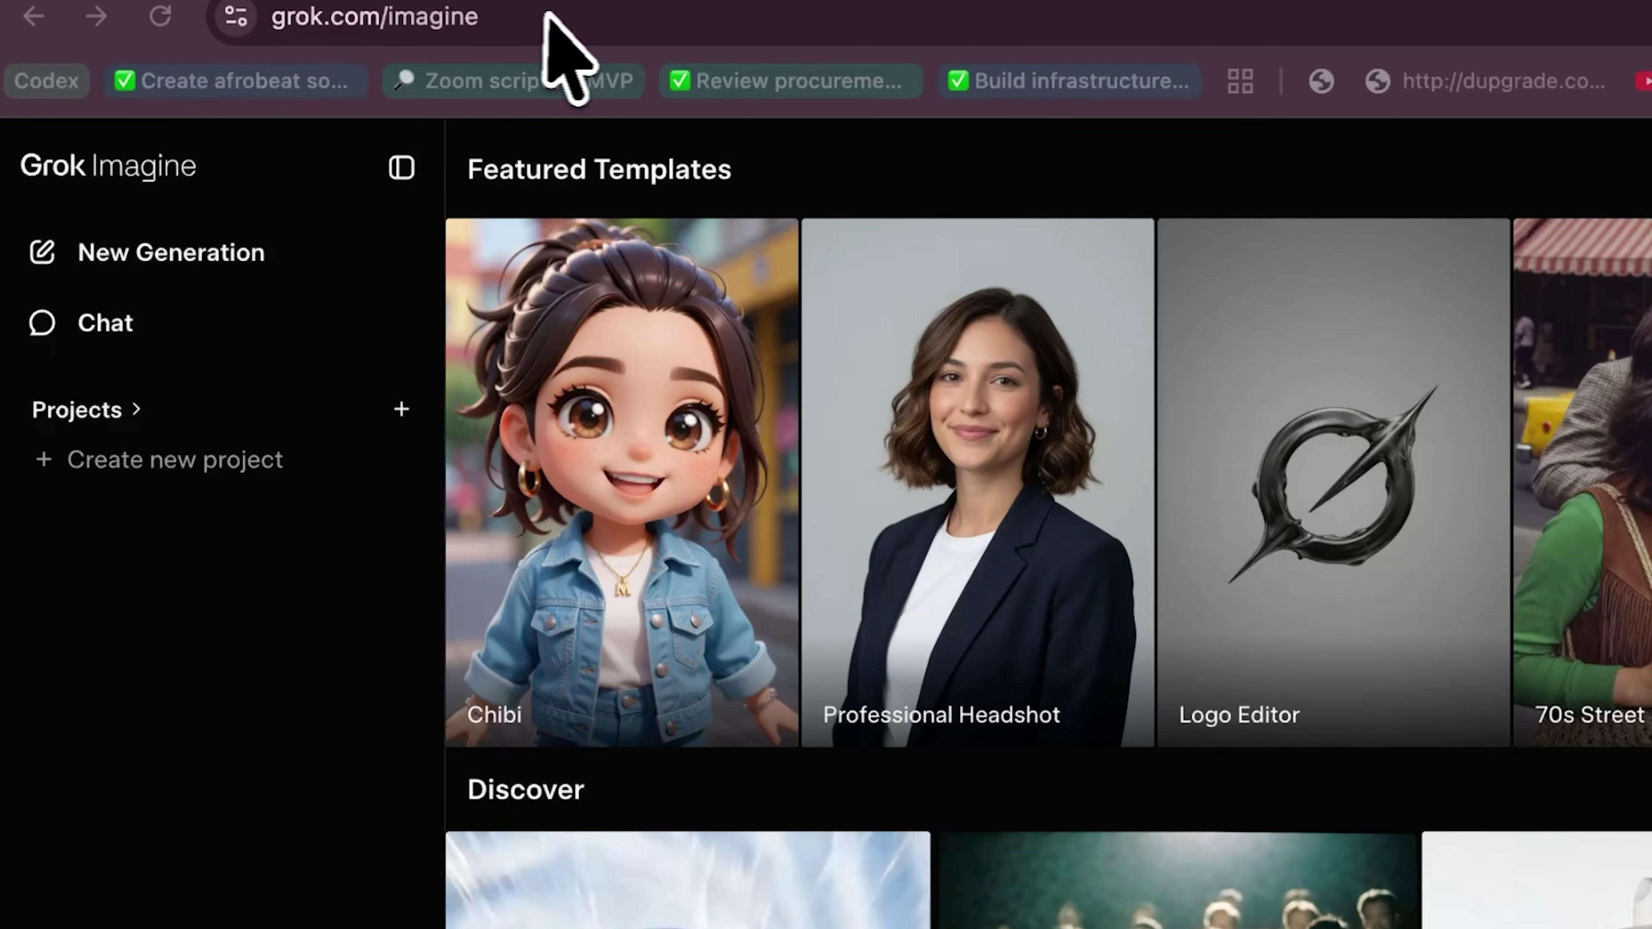
{"action": "left_click", "coordinate": [561, 48]}
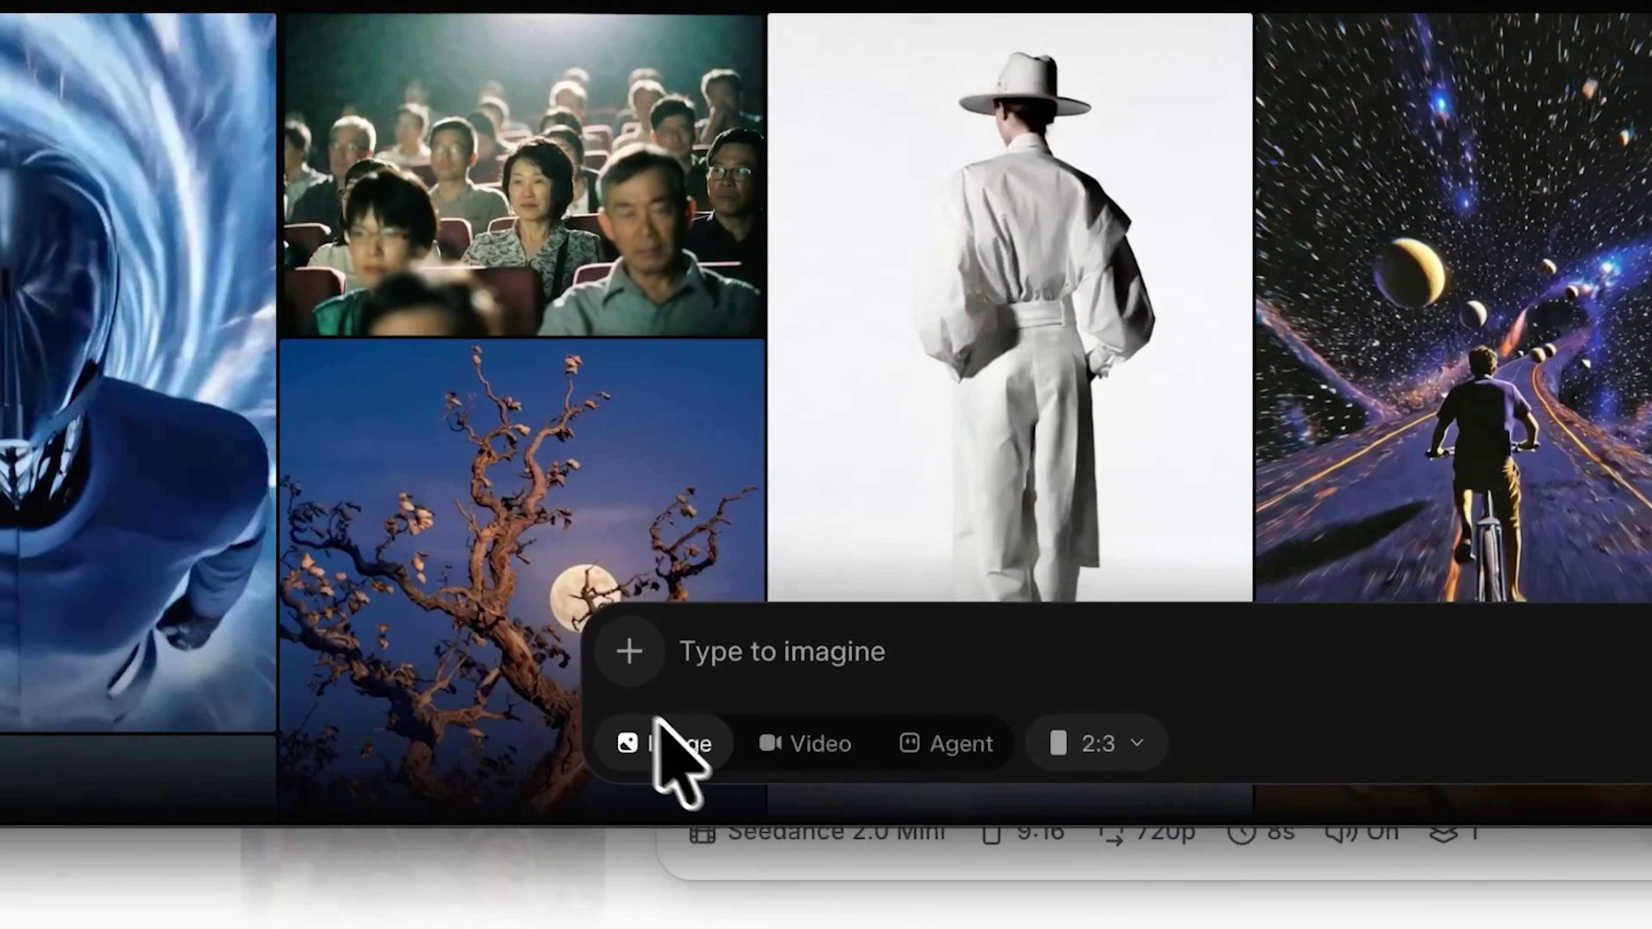
{"action": "left_click", "coordinate": [629, 651]}
{"action": "left_click", "coordinate": [1445, 270]}
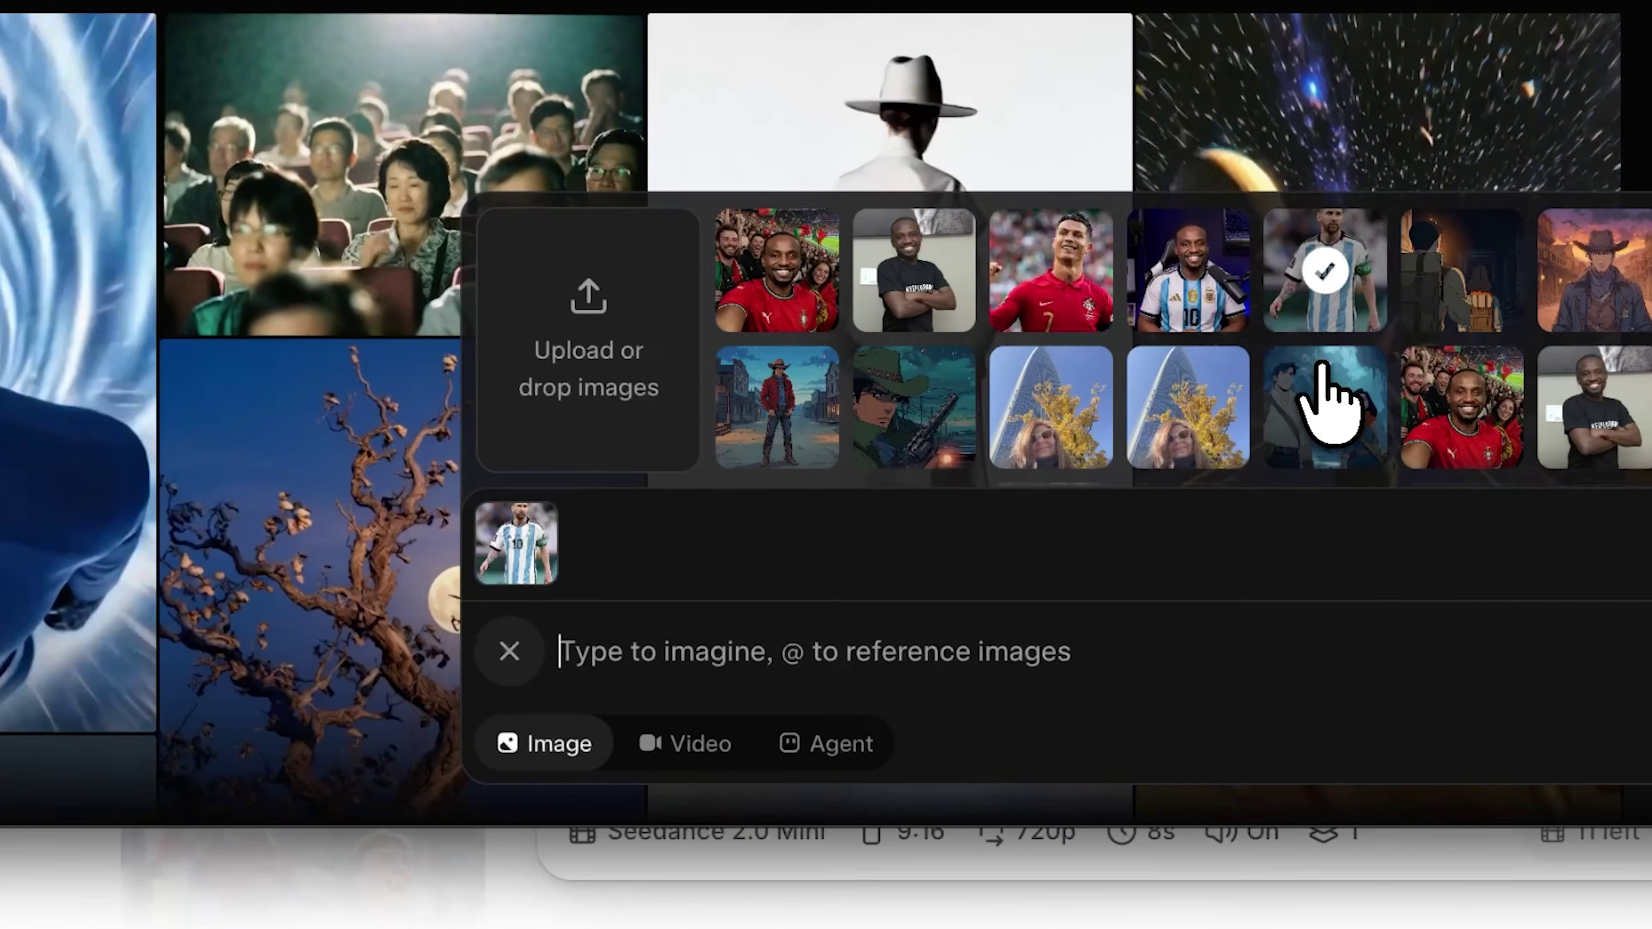
Prompt the image generator with "stylize this image in anime style" and submit the request.
{"action": "left_click", "coordinate": [806, 641]}
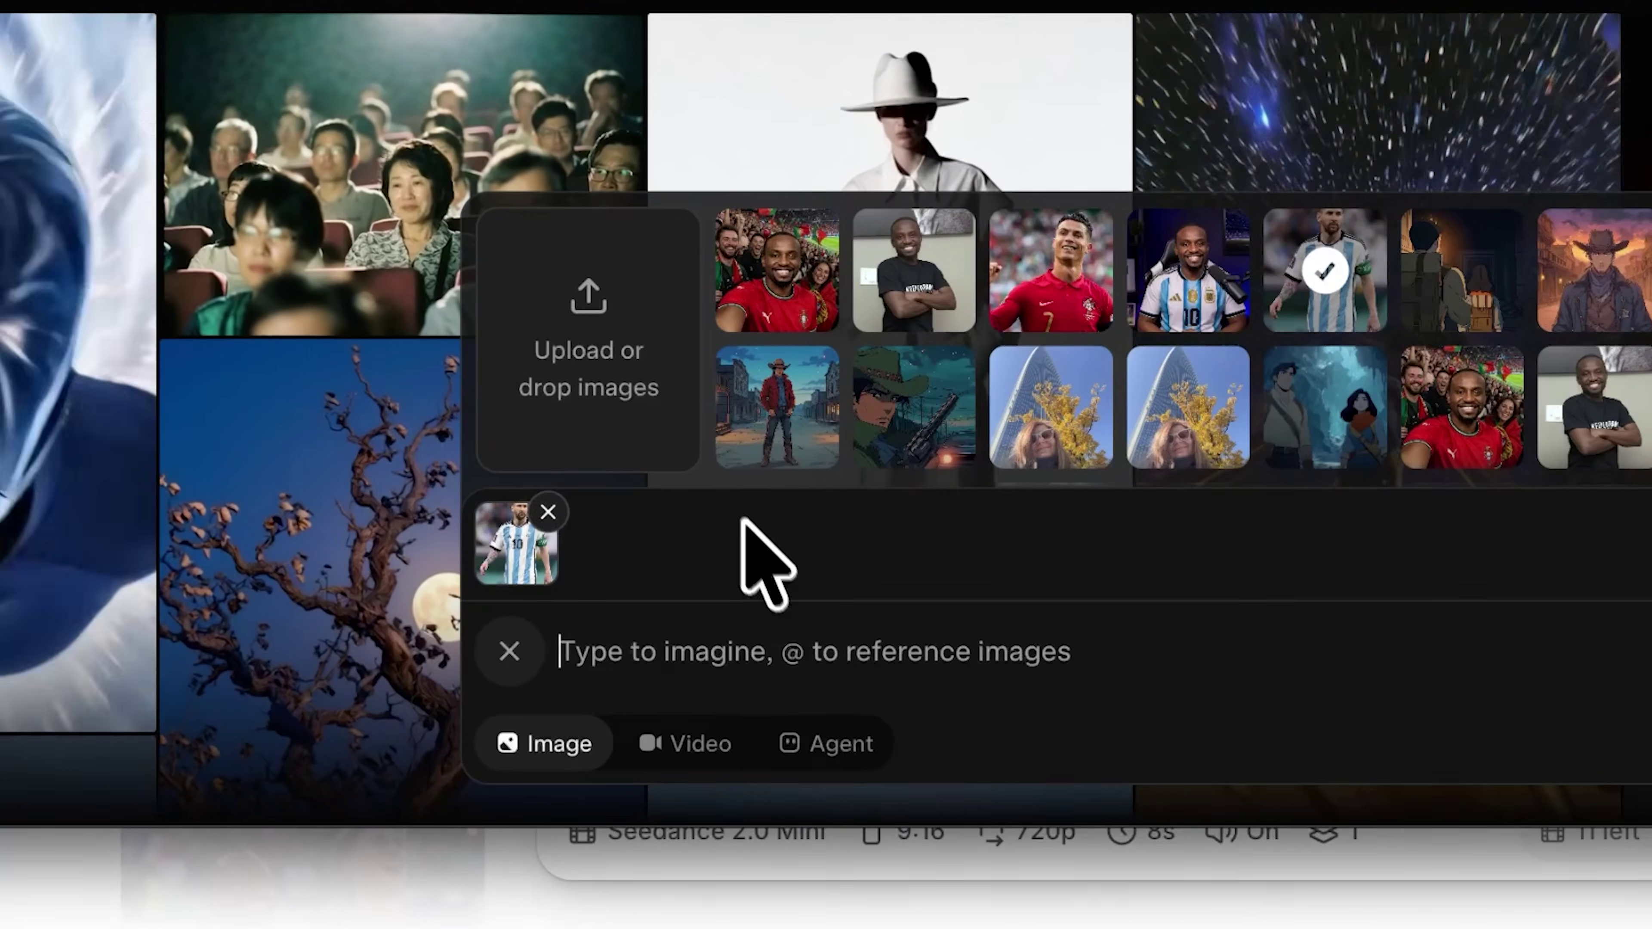
{"action": "type", "text": "stylize this image in anime style"}
{"action": "left_click", "coordinate": [579, 649]}
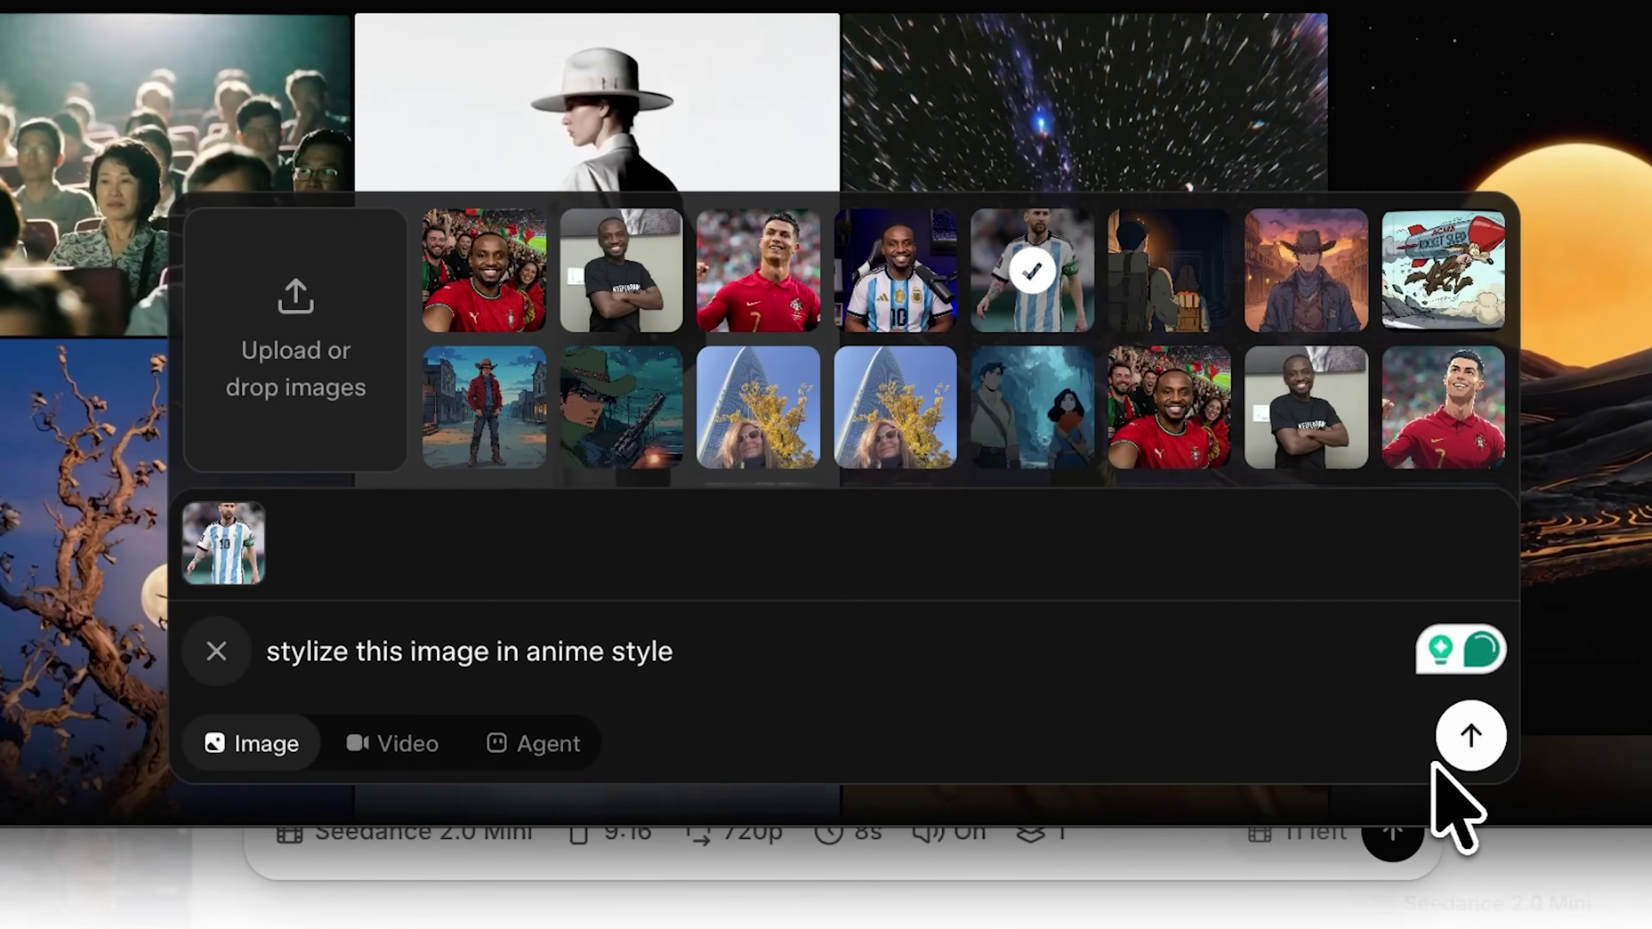
{"action": "left_click", "coordinate": [1461, 748]}
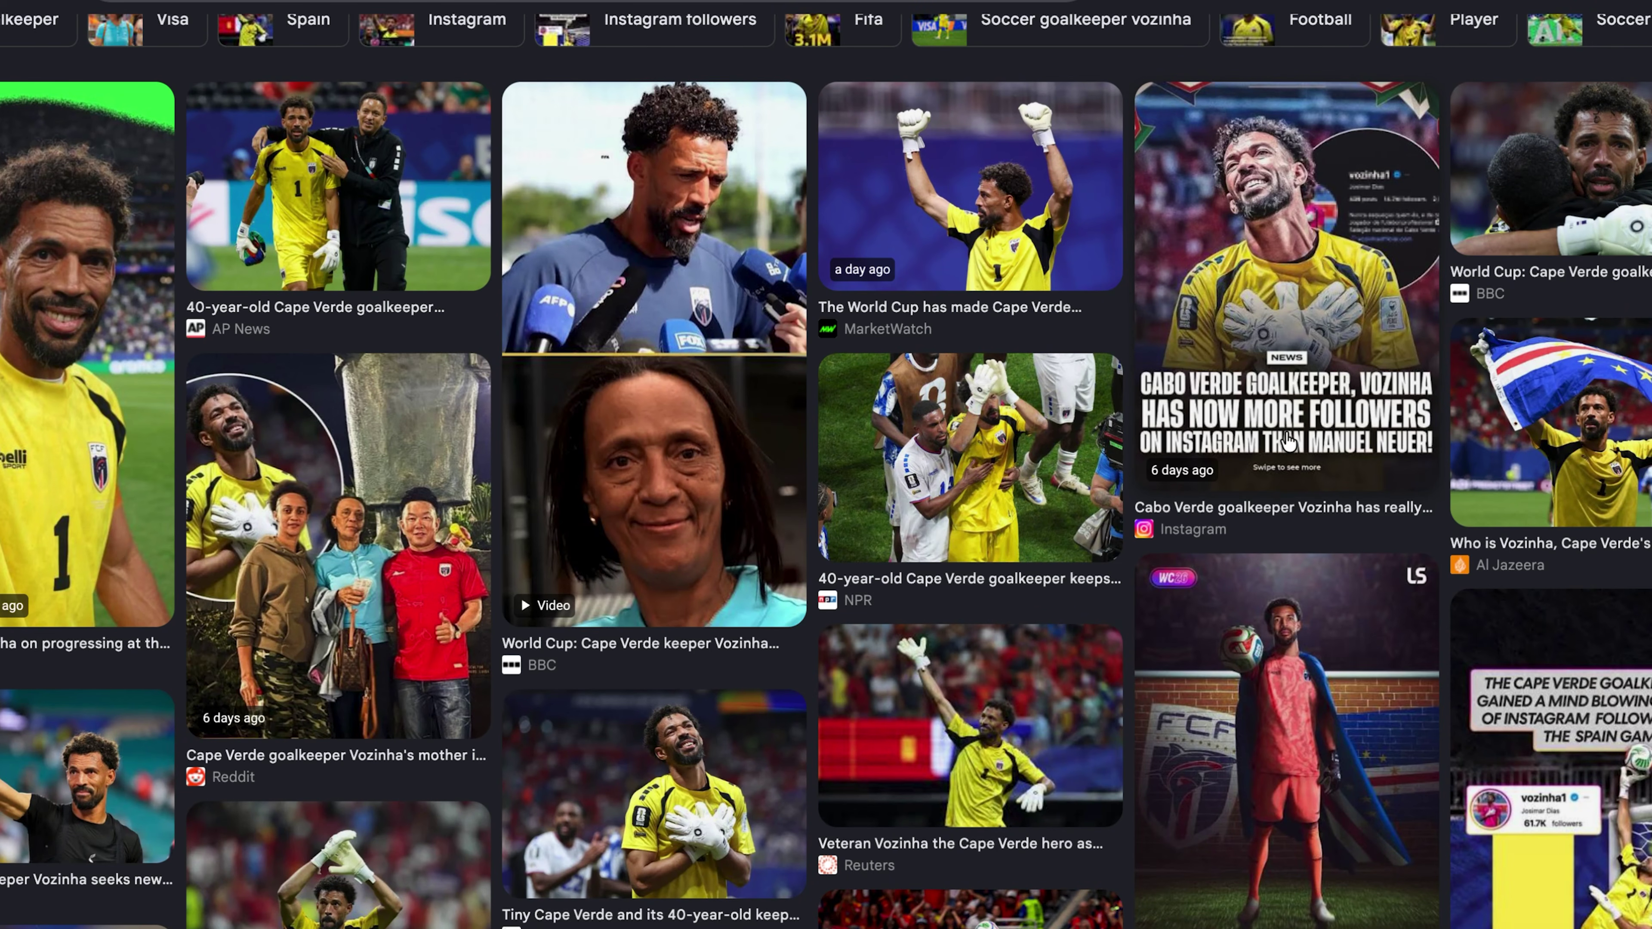
Look through the image results for Cape Verde goalkeeper Vozinha and review the anime-style football video prompt in ChatGPT.
{"action": "scroll", "coordinate": [1288, 442], "scroll_direction": "down", "scroll_amount": 5}
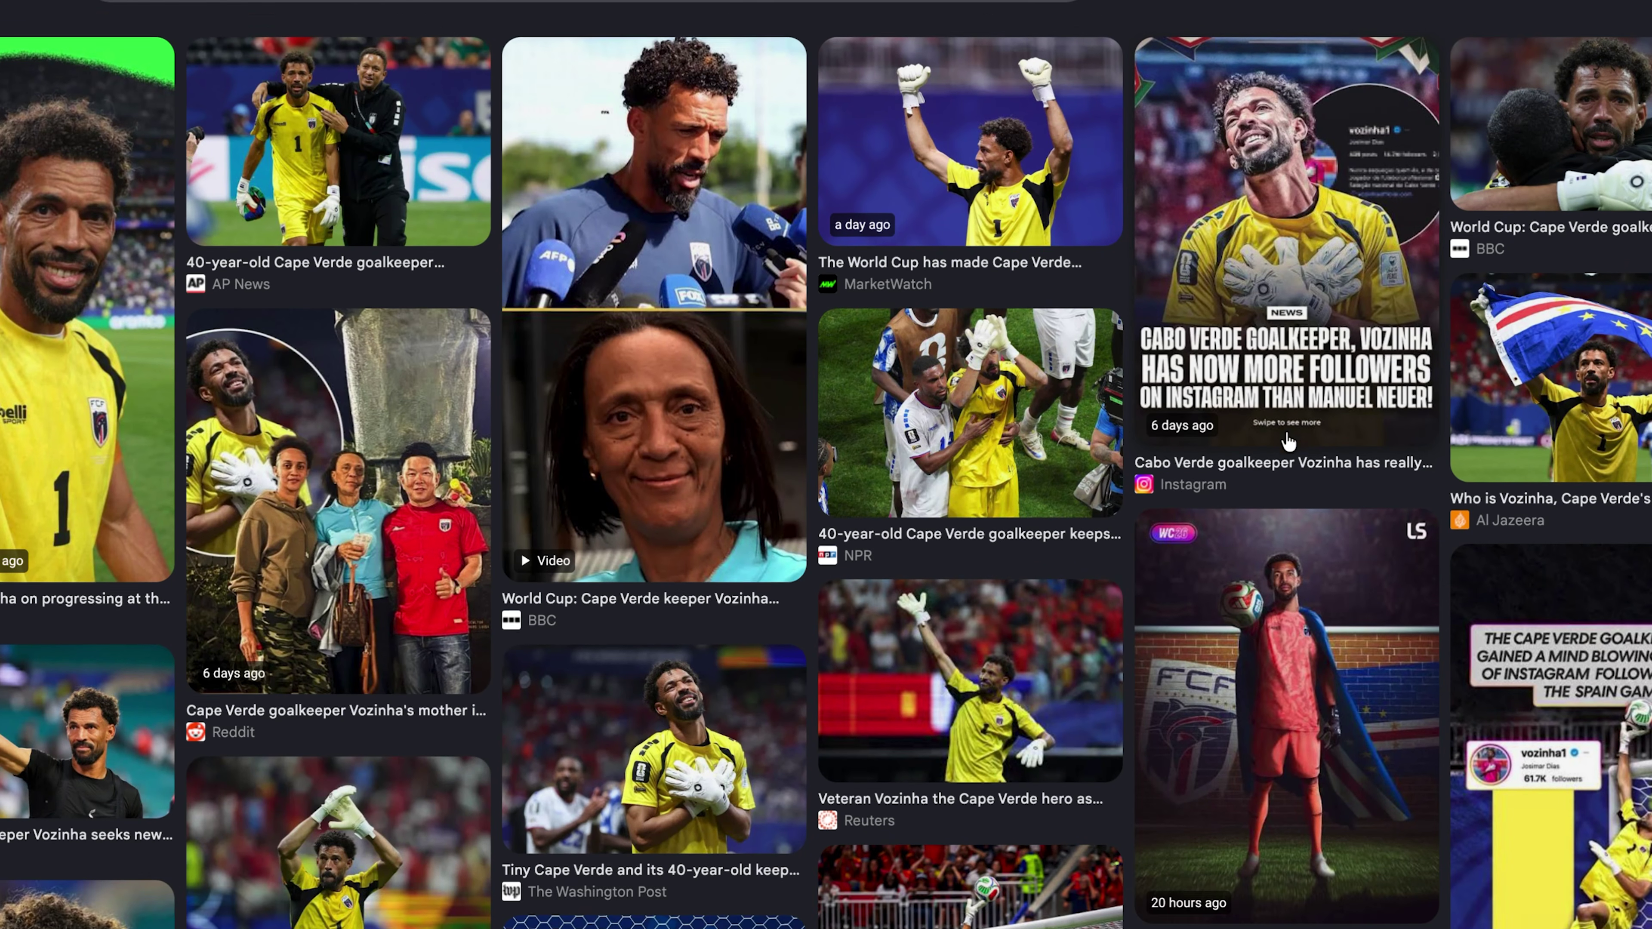
{"action": "scroll", "coordinate": [1288, 443], "scroll_direction": "down", "scroll_amount": 4}
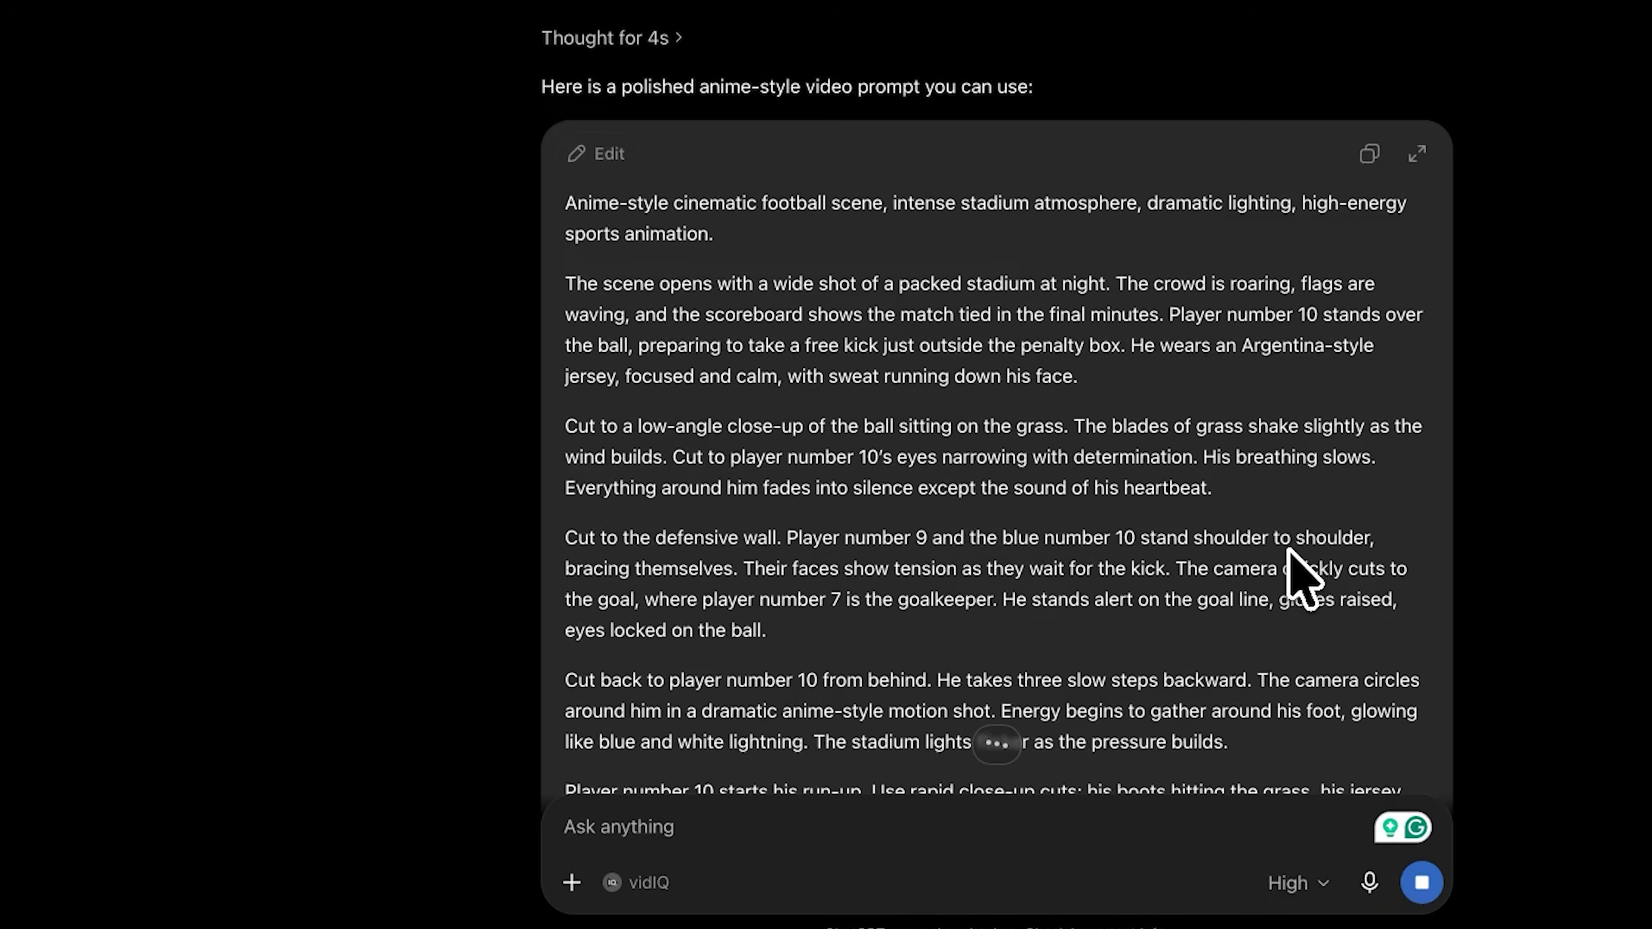
{"action": "scroll", "coordinate": [1294, 567], "scroll_direction": "up", "scroll_amount": 5}
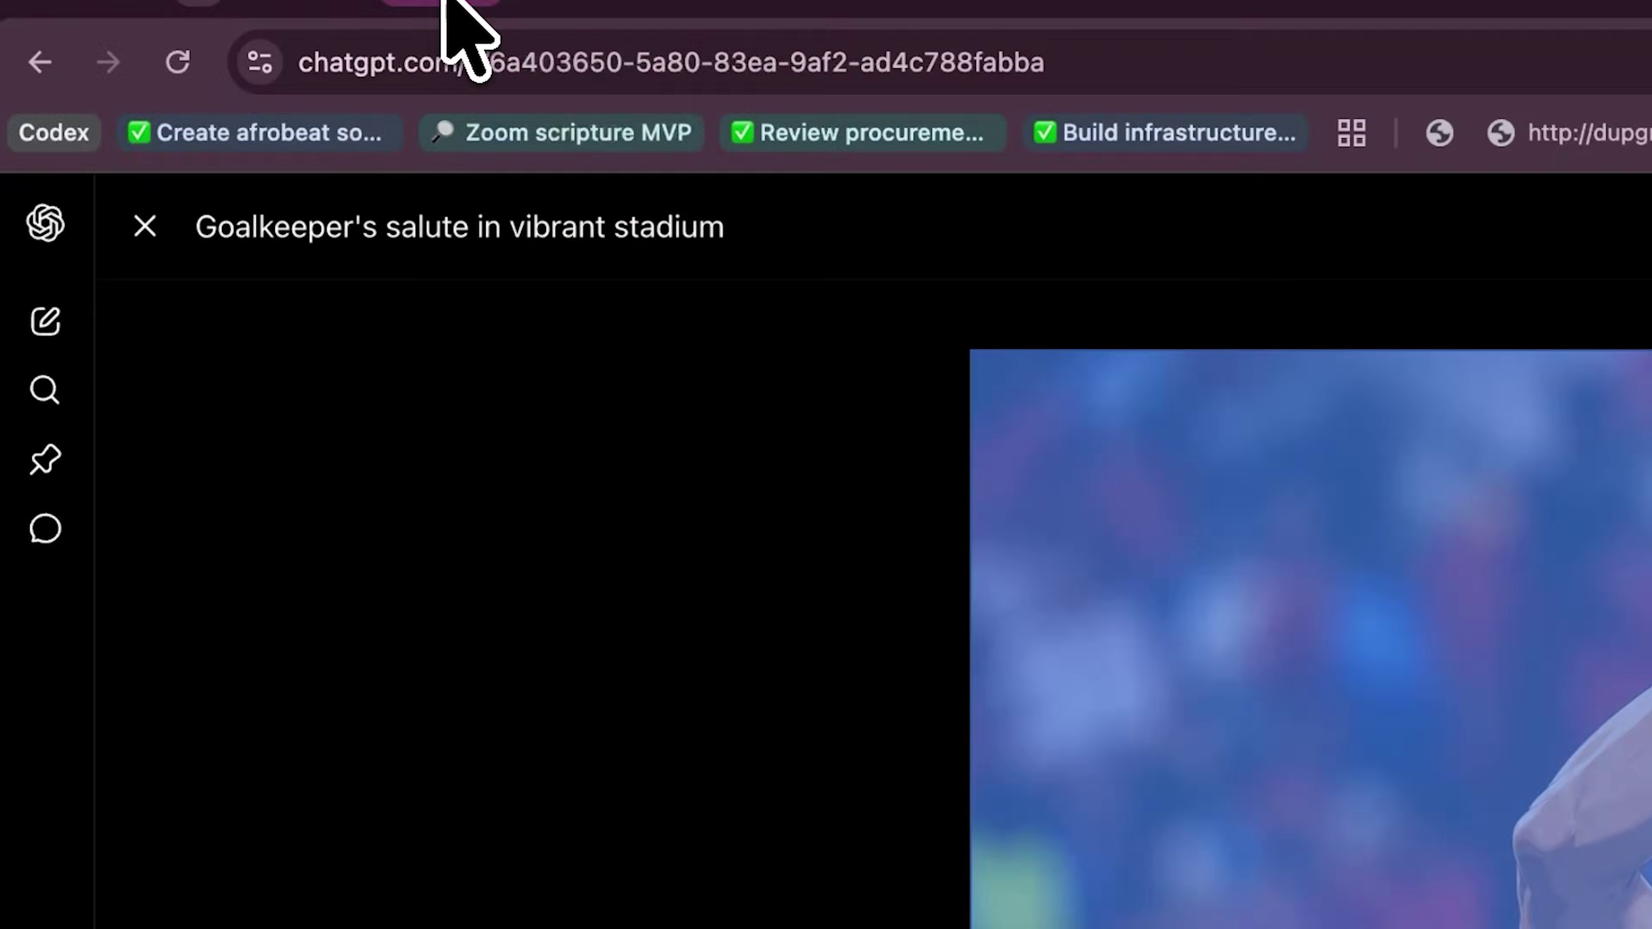
Switch to Grok Imagine and set it to generate a video in 16:9 widescreen format.
{"action": "left_click", "coordinate": [448, 8]}
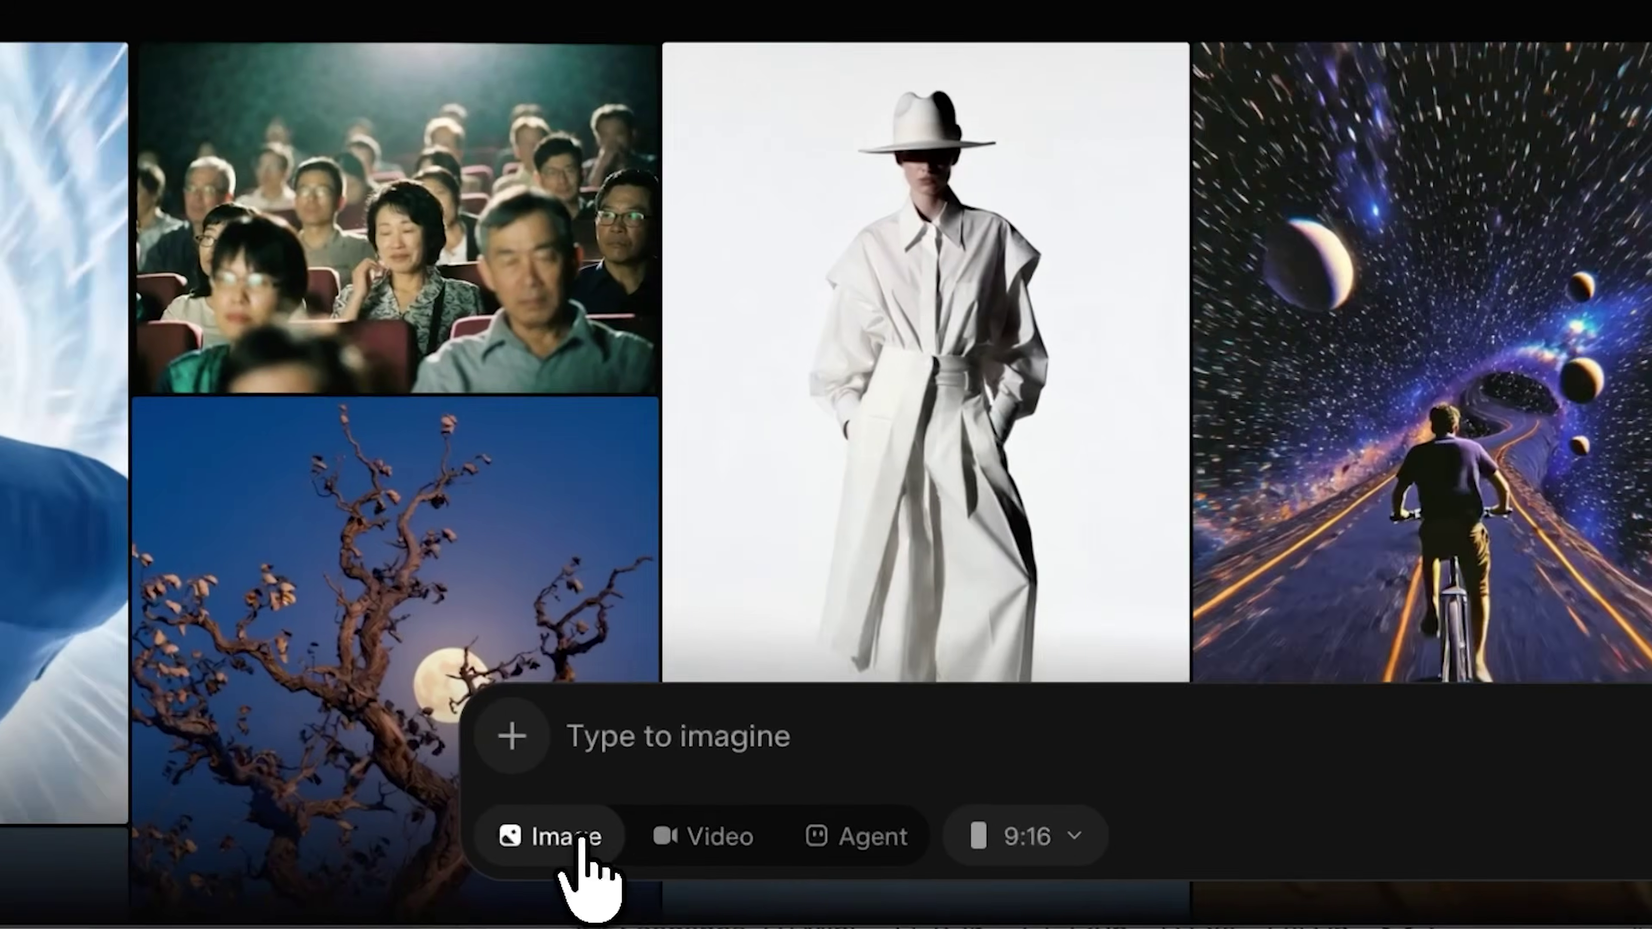
{"action": "left_click", "coordinate": [691, 834]}
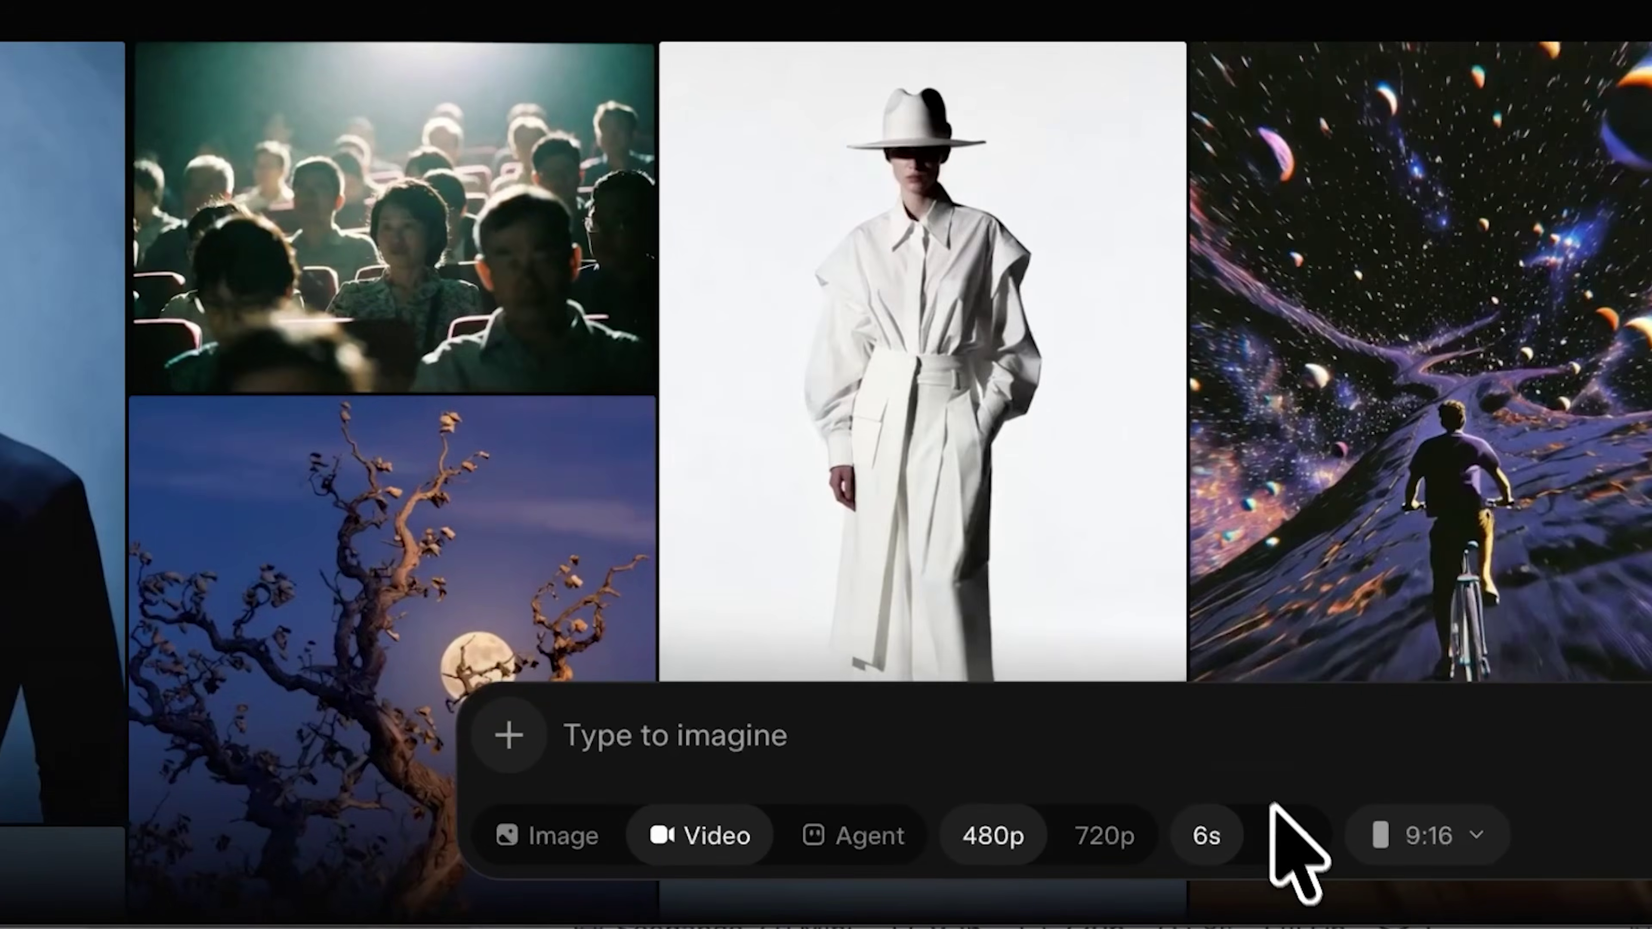
{"action": "left_click", "coordinate": [1431, 839]}
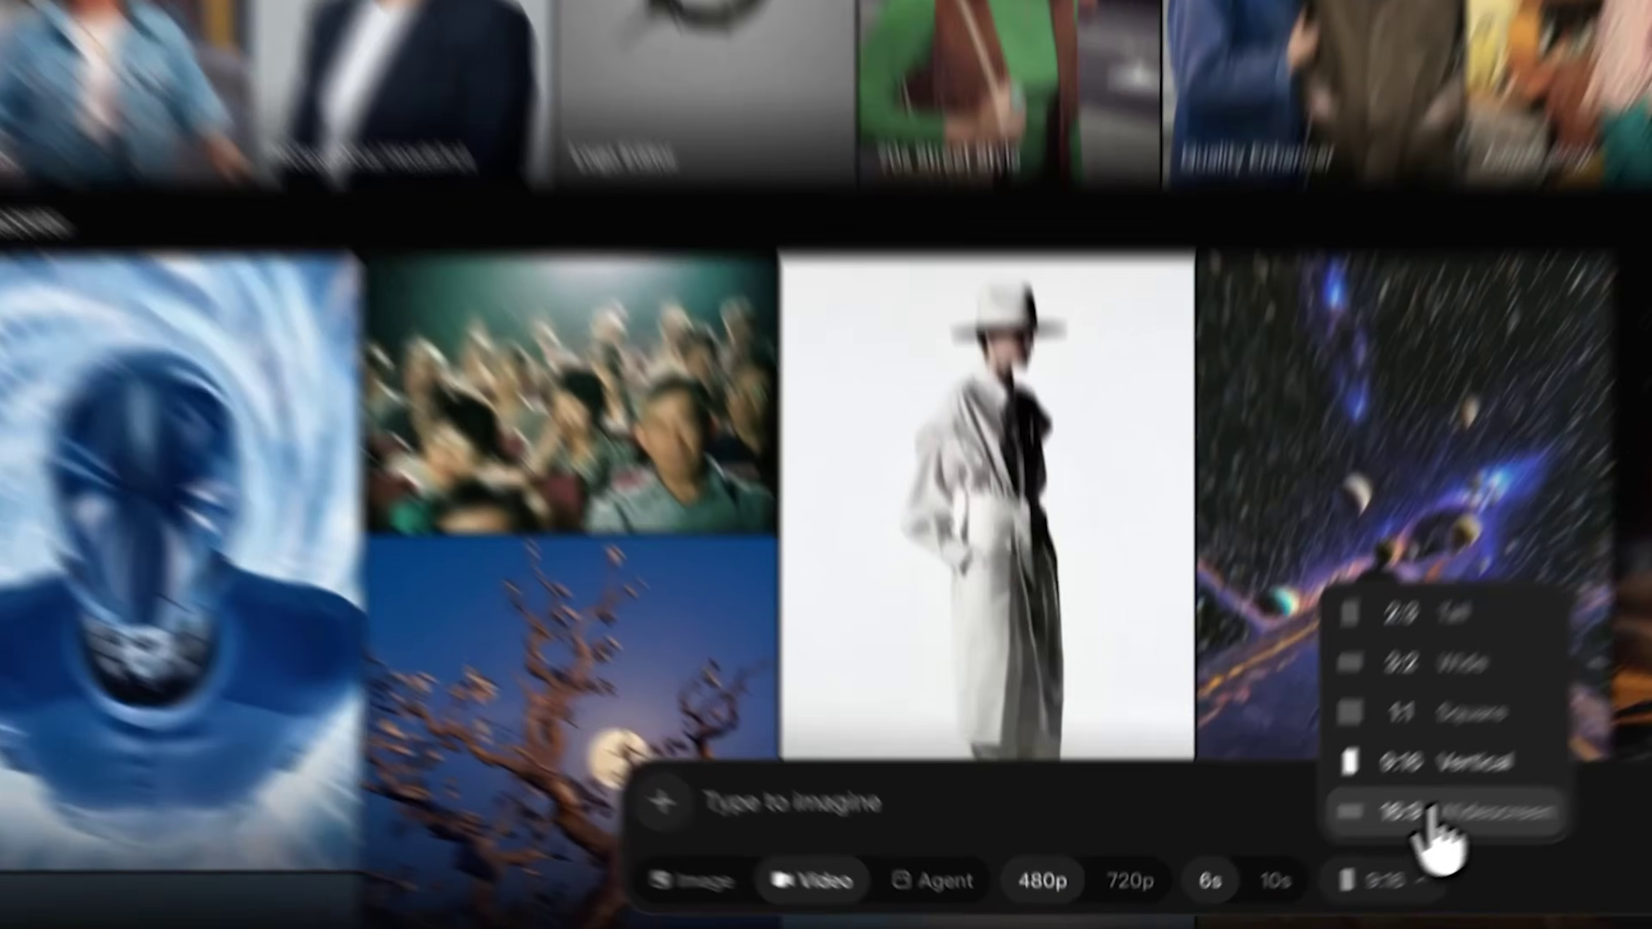
{"action": "left_click", "coordinate": [1340, 880]}
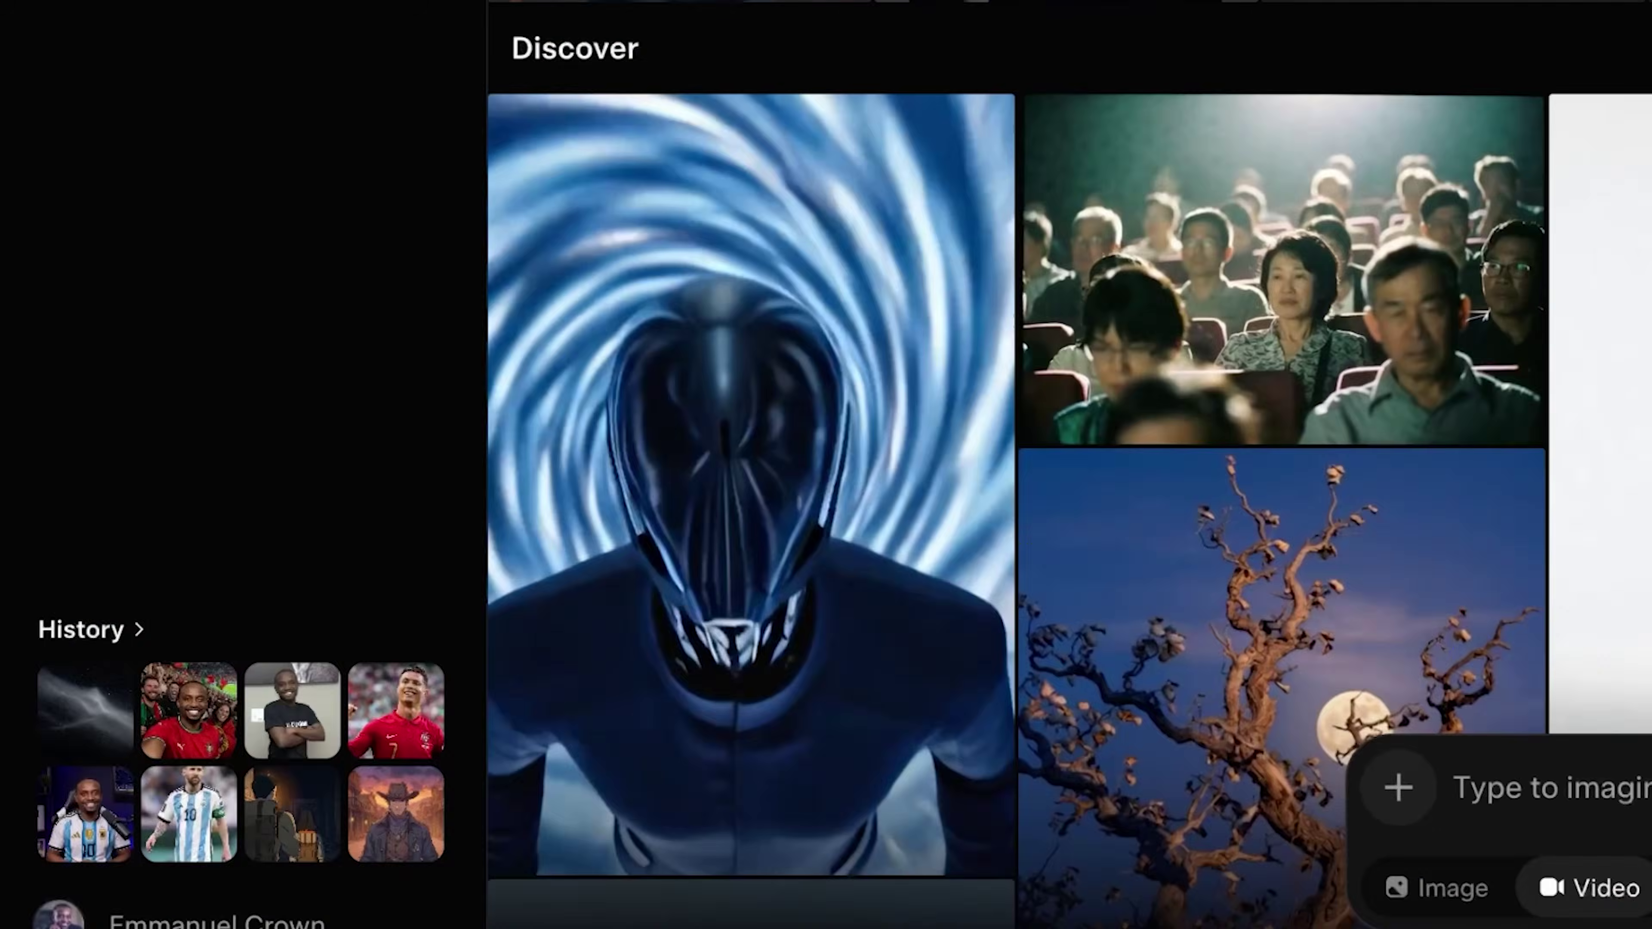
Attach the yellow-shirted goalkeeper image and the Argentina number 10 player image as the video's two references.
{"action": "left_click", "coordinate": [546, 739]}
{"action": "left_click", "coordinate": [1563, 469]}
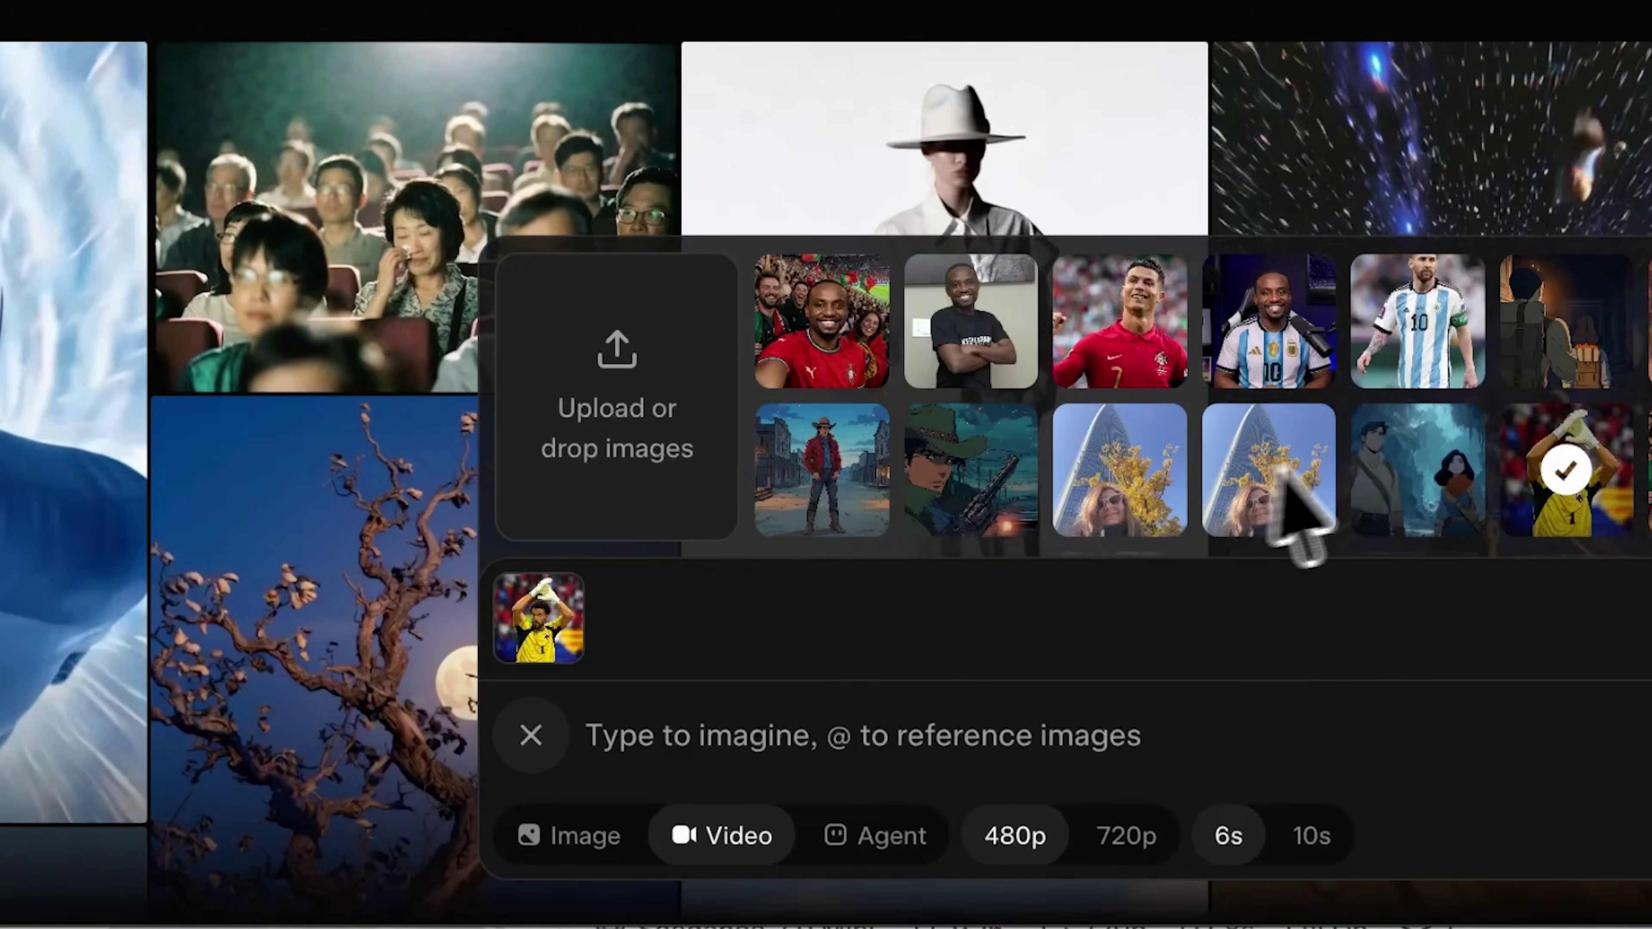
{"action": "scroll", "coordinate": [1145, 455], "scroll_direction": "down", "scroll_amount": 2}
{"action": "scroll", "coordinate": [1145, 449], "scroll_direction": "up", "scroll_amount": 2}
{"action": "scroll", "coordinate": [1235, 482], "scroll_direction": "down", "scroll_amount": 3}
{"action": "left_click", "coordinate": [823, 382]}
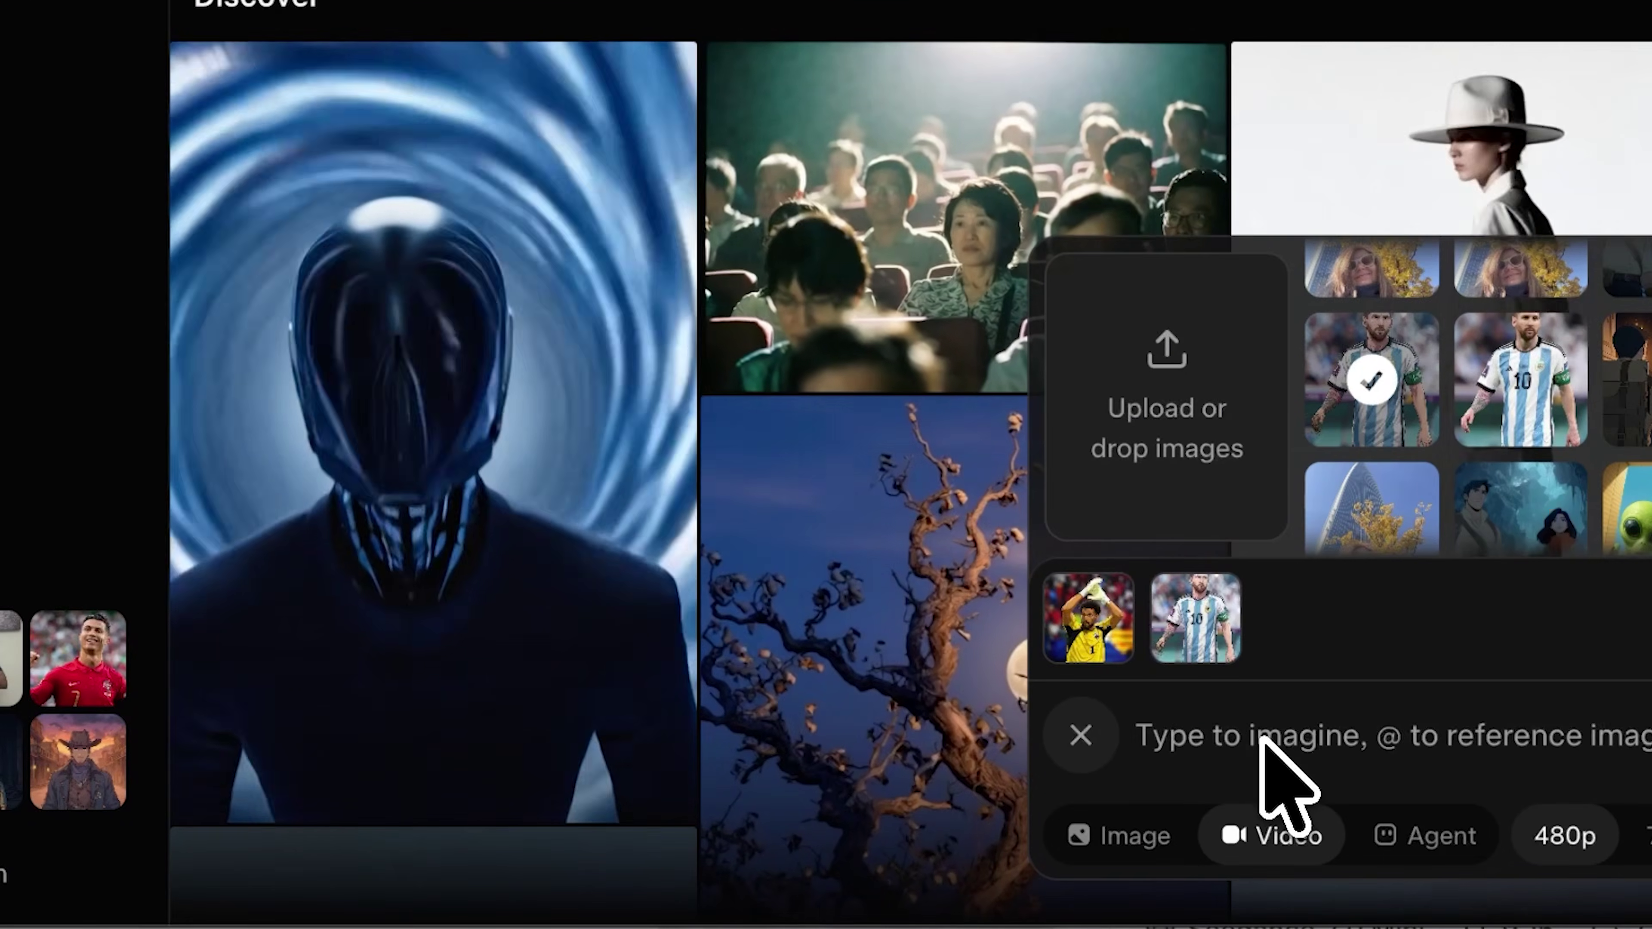
Paste the anime football sequence prompt and insert a reference to Image 1 after "Goalkeeper number 1" in Shot 1.
{"action": "key", "text": "ctrl+v"}
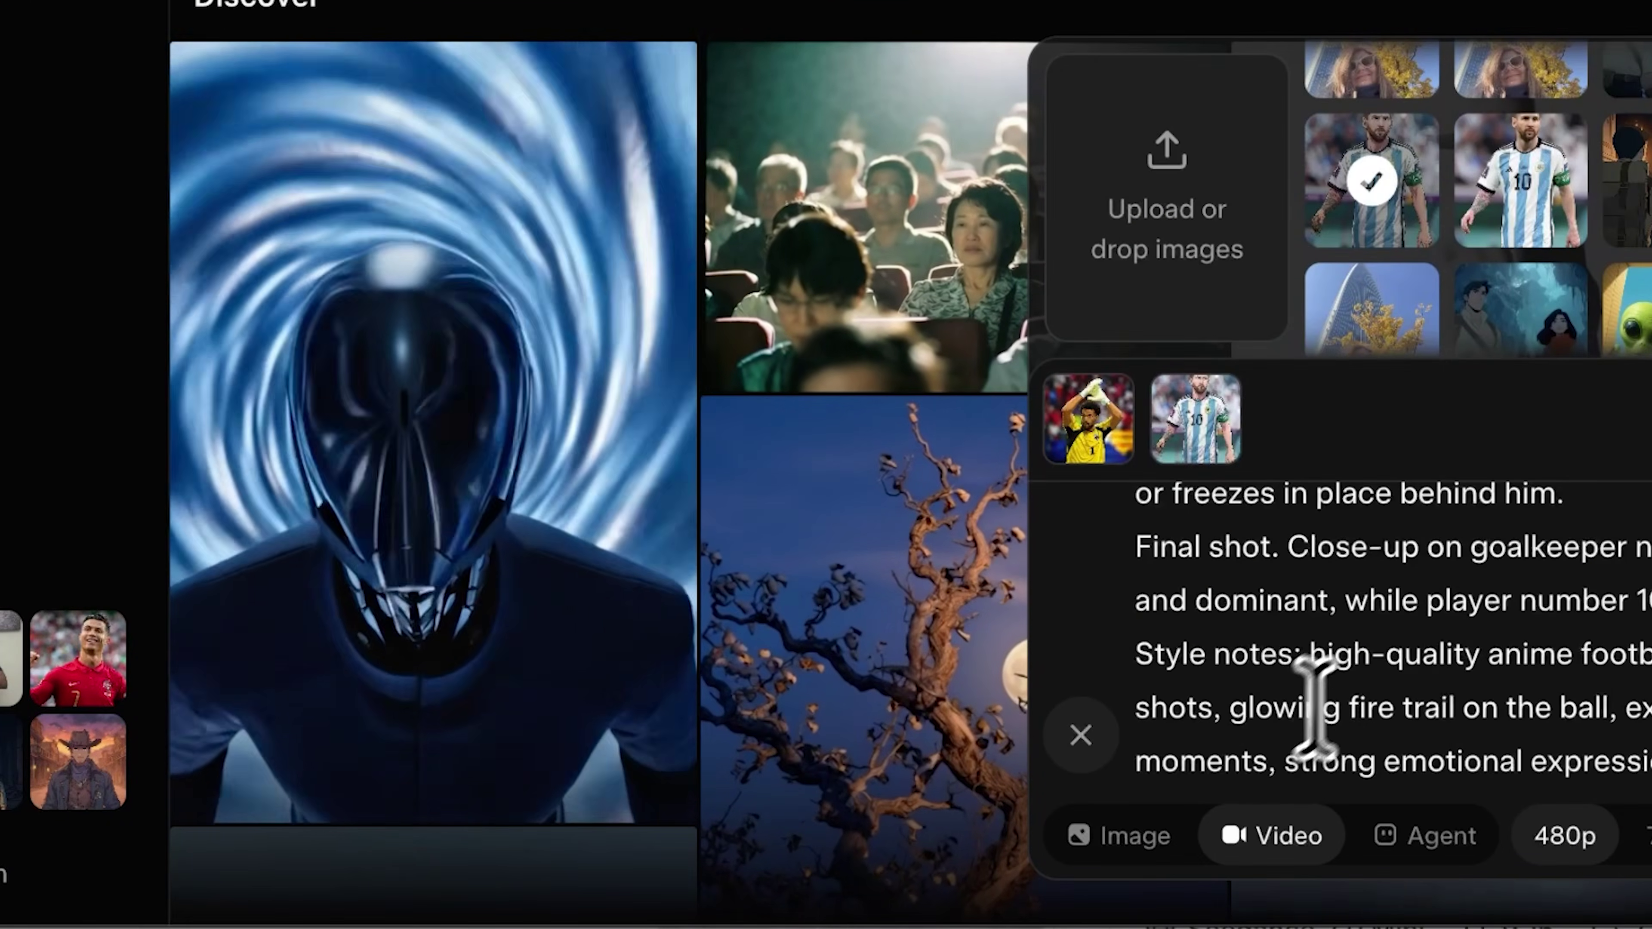
{"action": "scroll", "coordinate": [1314, 709], "scroll_direction": "up", "scroll_amount": 5}
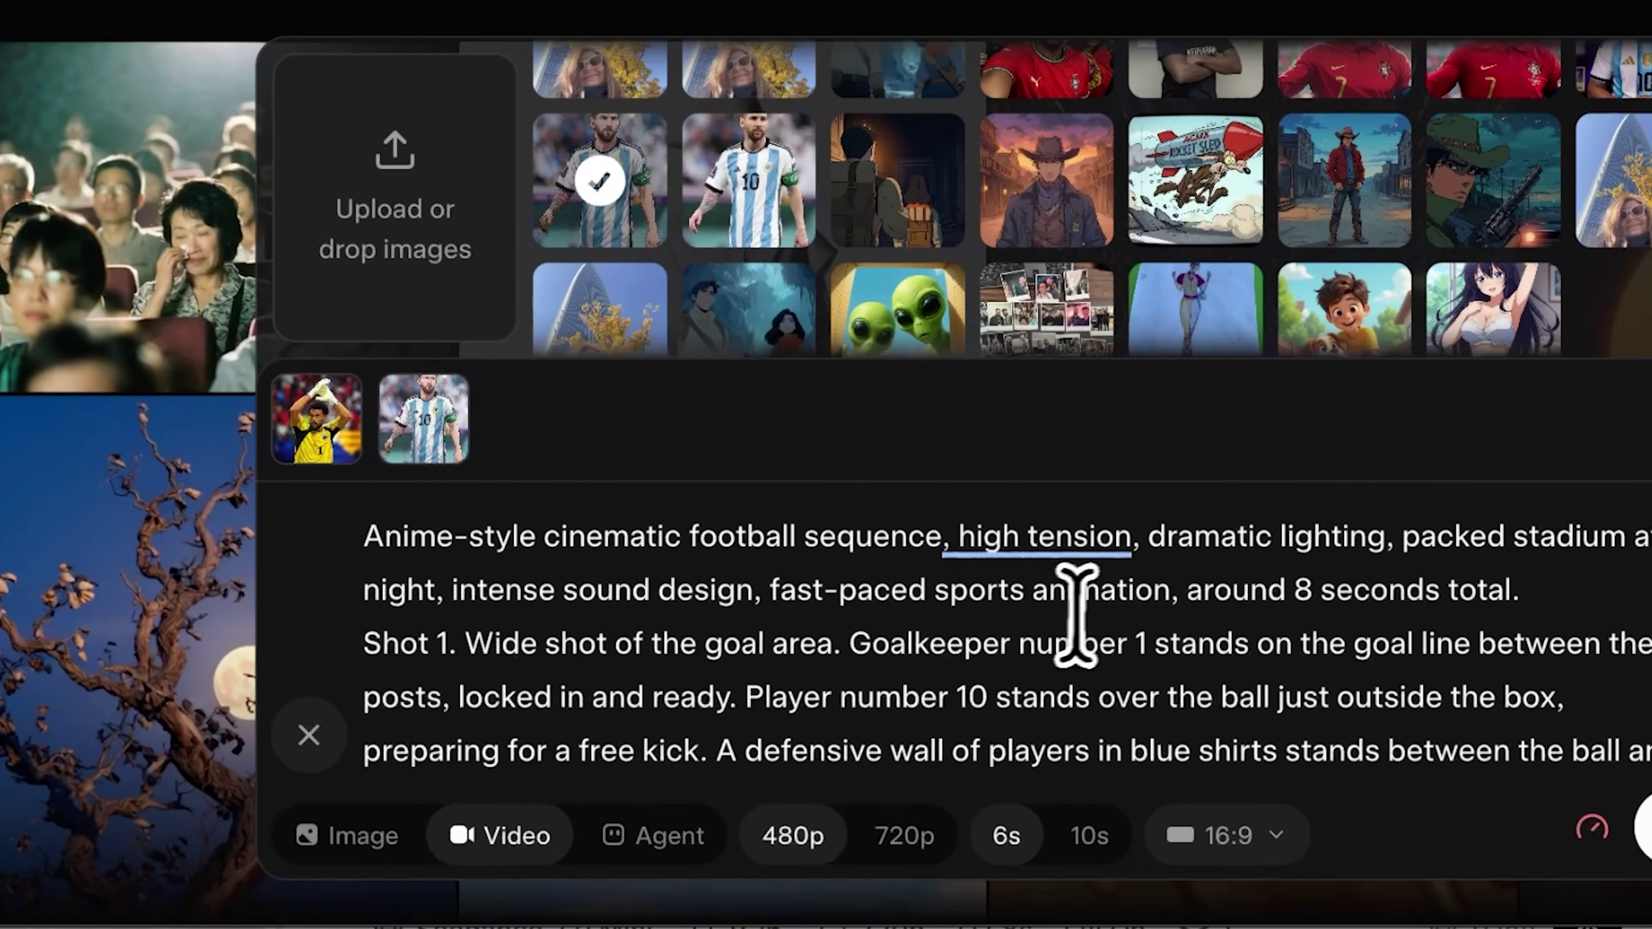
{"action": "left_click", "coordinate": [1156, 626]}
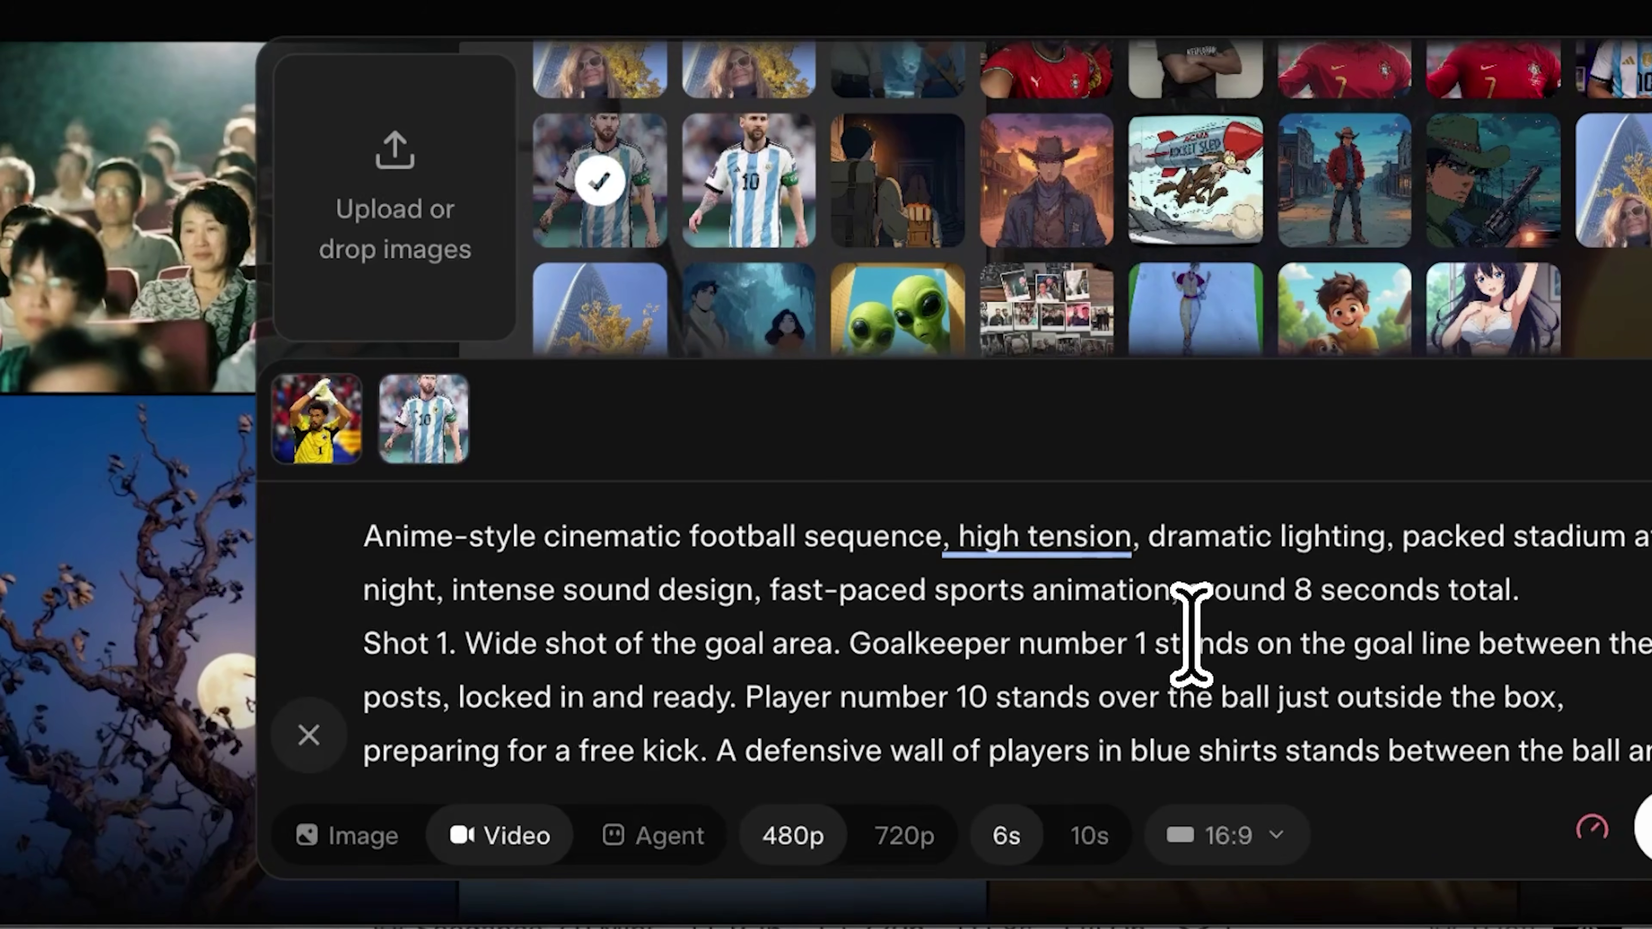
{"action": "type", "text": "@"}
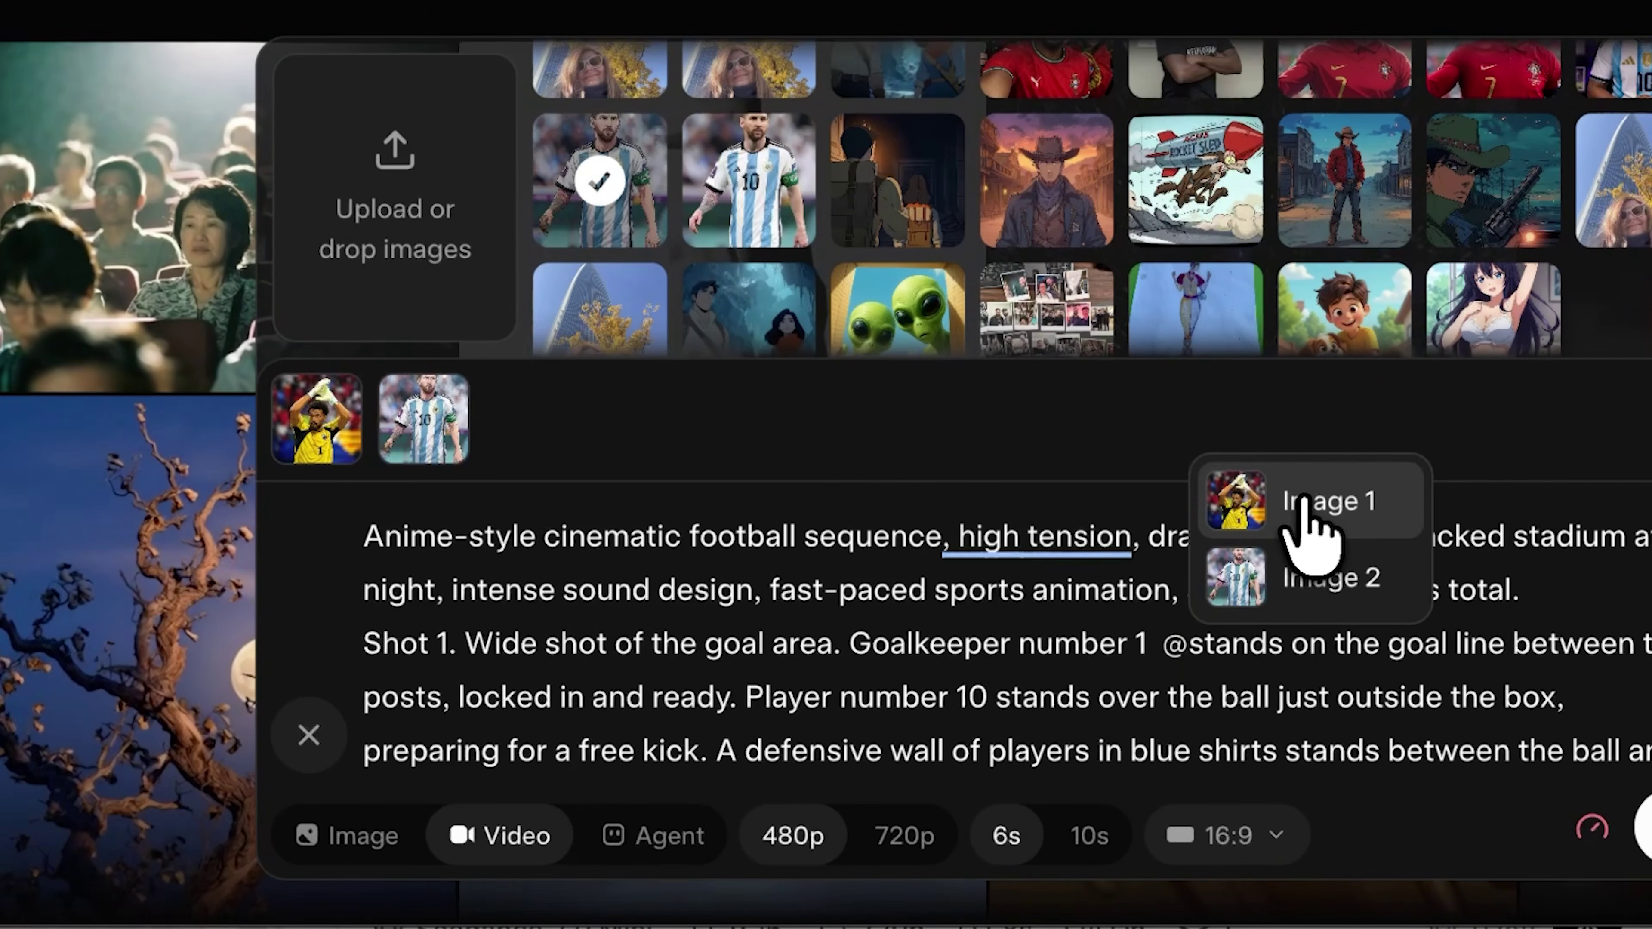
{"action": "left_click", "coordinate": [1303, 504]}
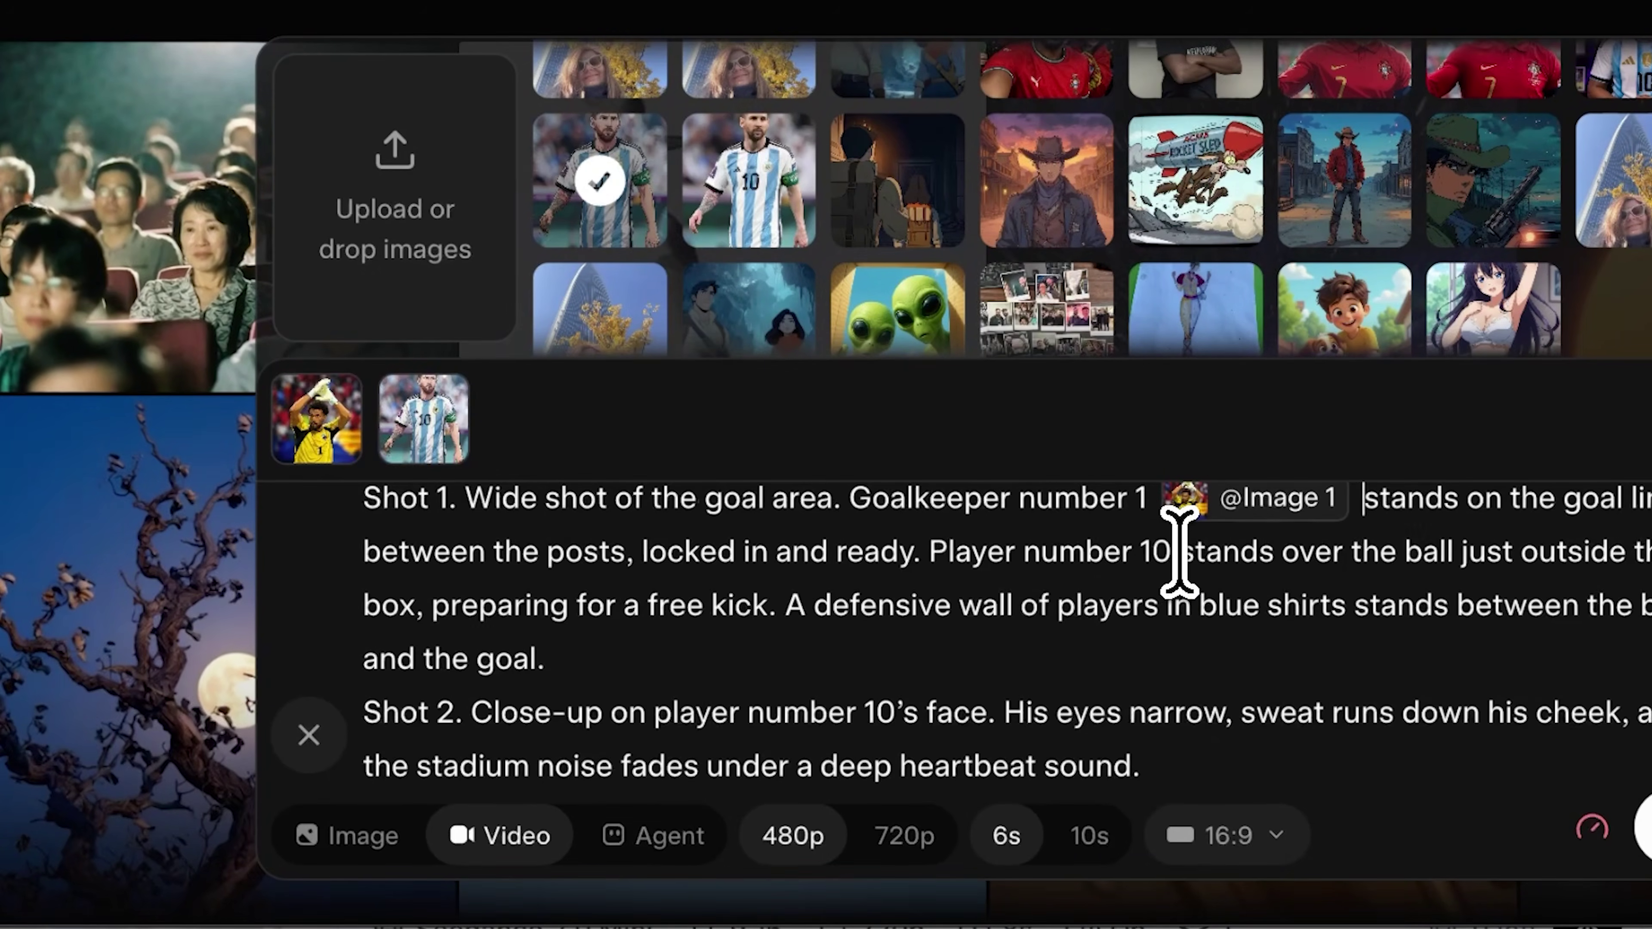
Insert a reference to Image 2 after "Player number 10" in the Shot 1 description.
{"action": "left_click", "coordinate": [1177, 552]}
{"action": "type", "text": "@"}
{"action": "left_click", "coordinate": [1314, 513]}
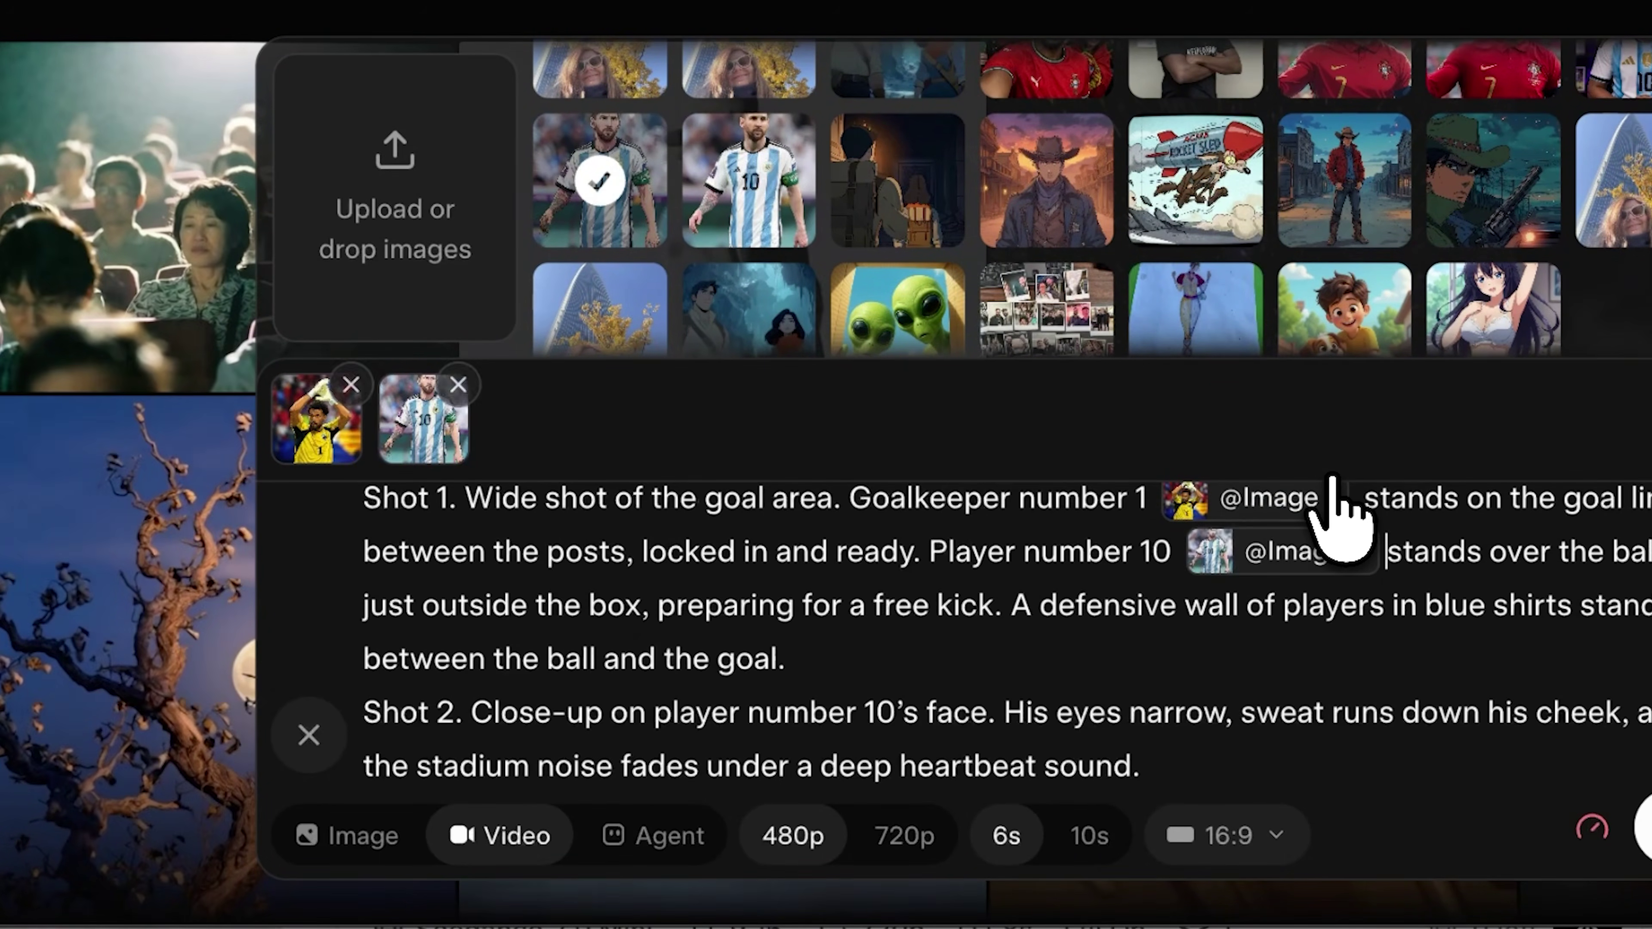